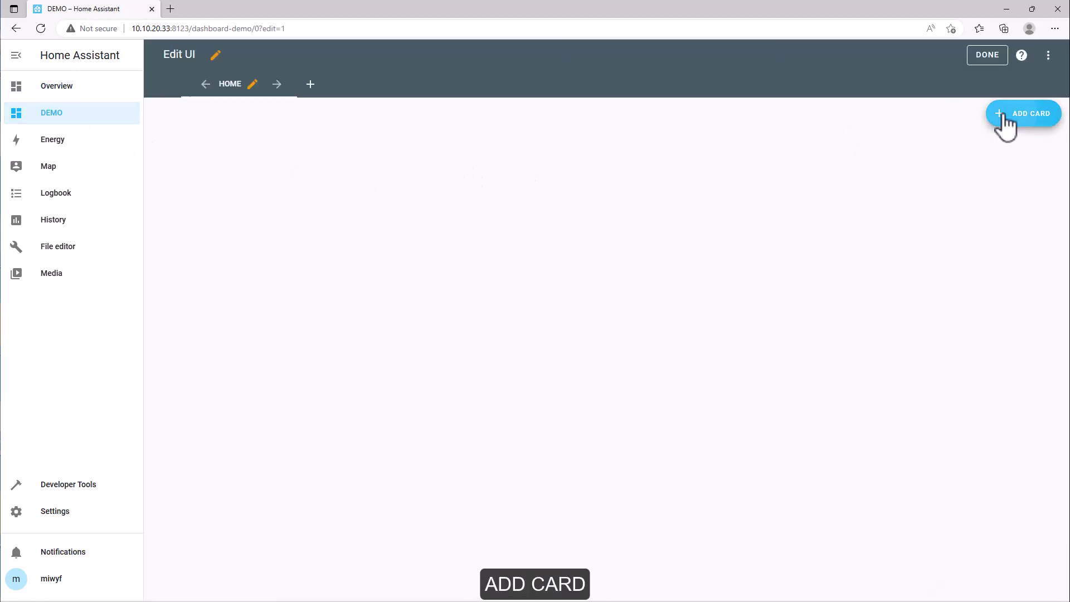
Add a Vertical Stack card to the Home view and place a Grid card inside it
click(1002, 119)
scroll(557, 312, down, 15)
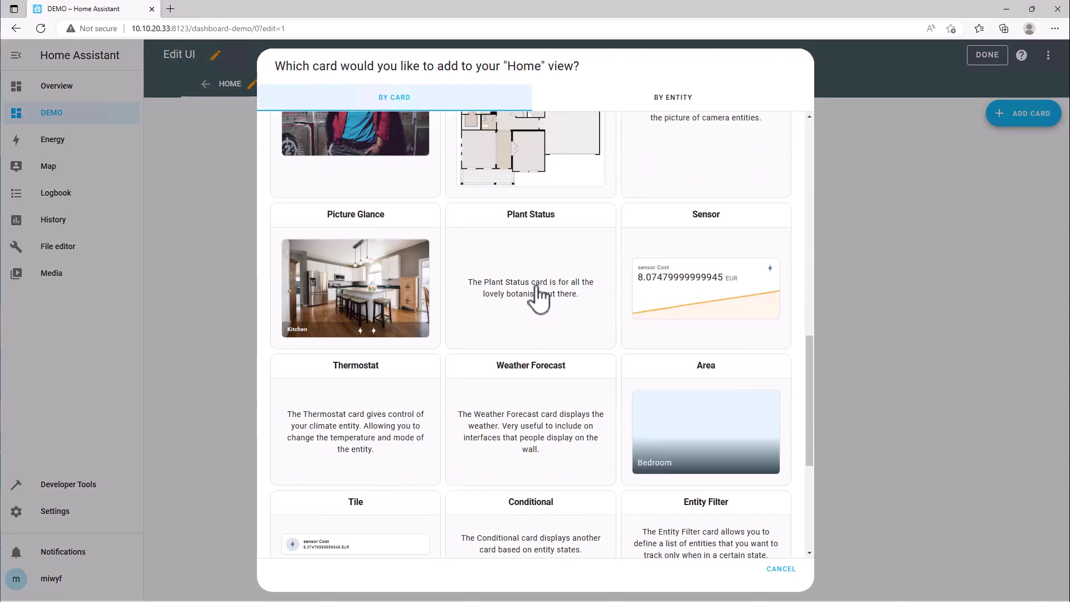
click(516, 419)
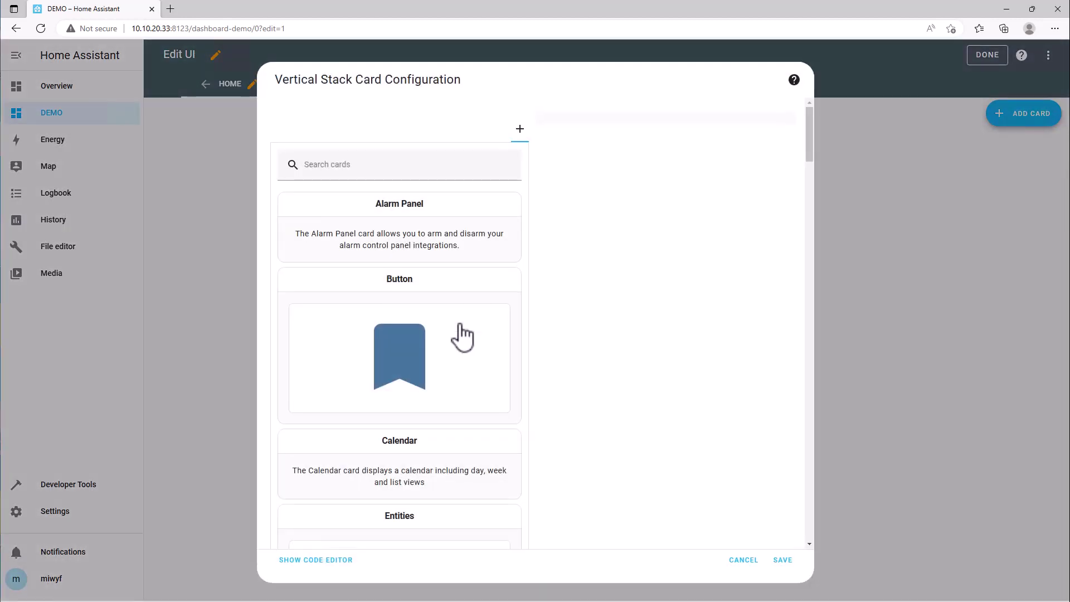
scroll(463, 337, down, 15)
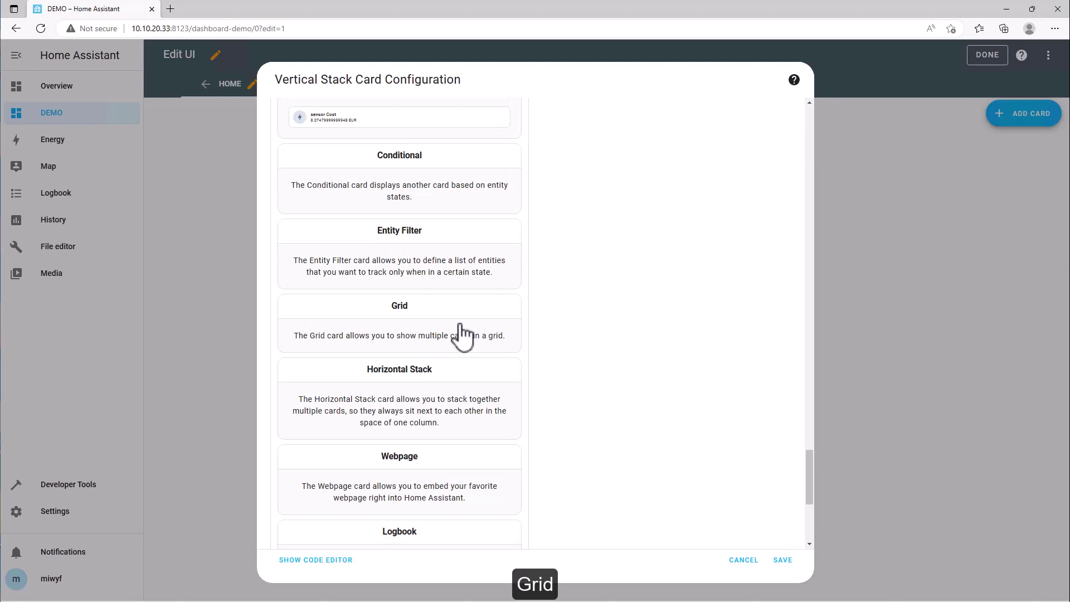
click(463, 337)
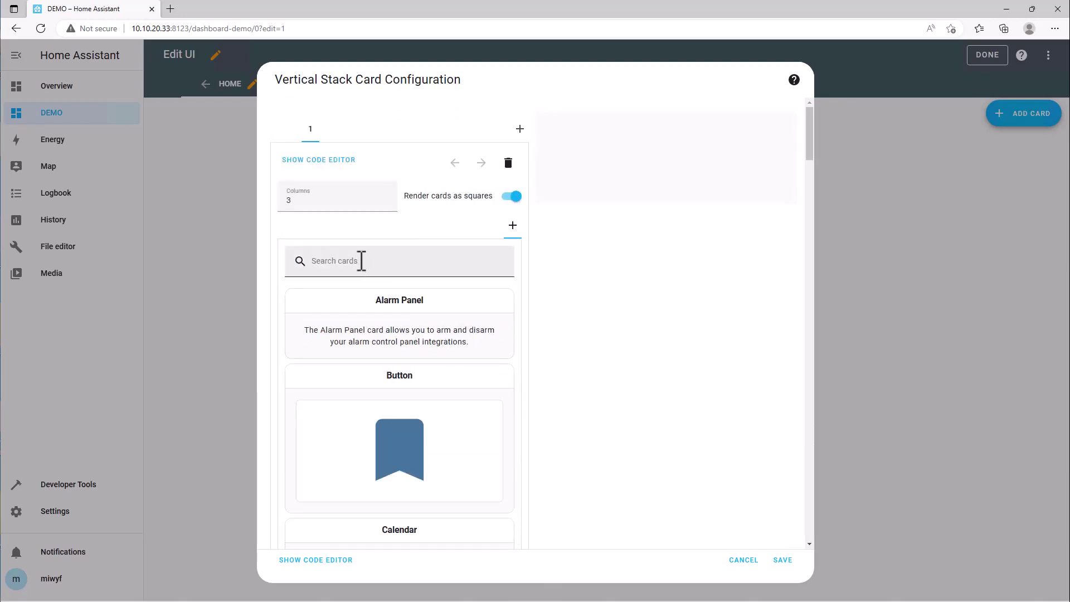
Add a Sensor card as the first card in the grid
scroll(377, 302, down, 20)
scroll(377, 302, down, 10)
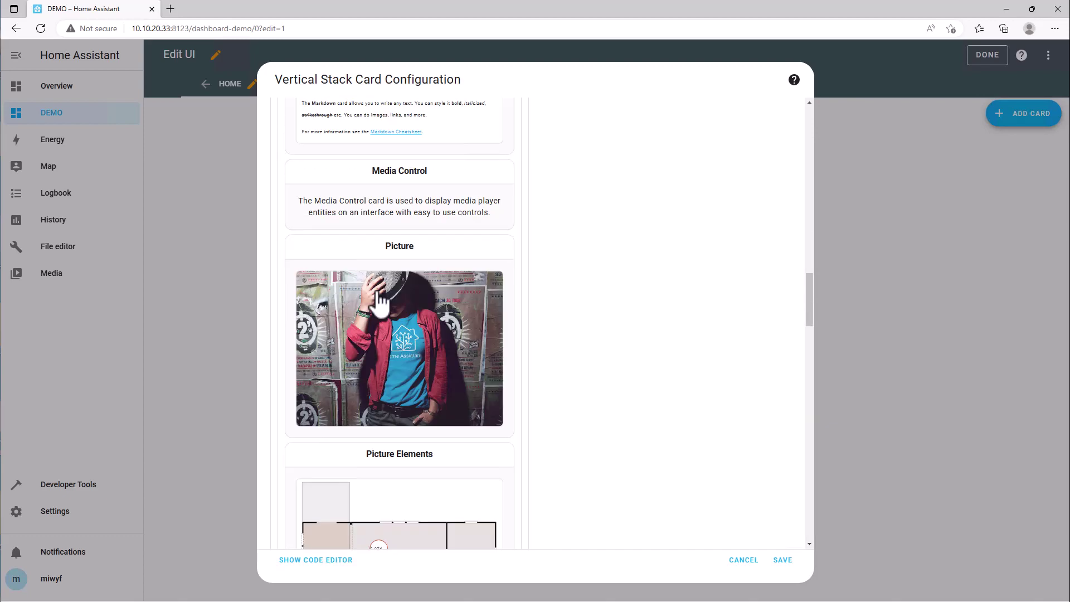
scroll(379, 301, down, 10)
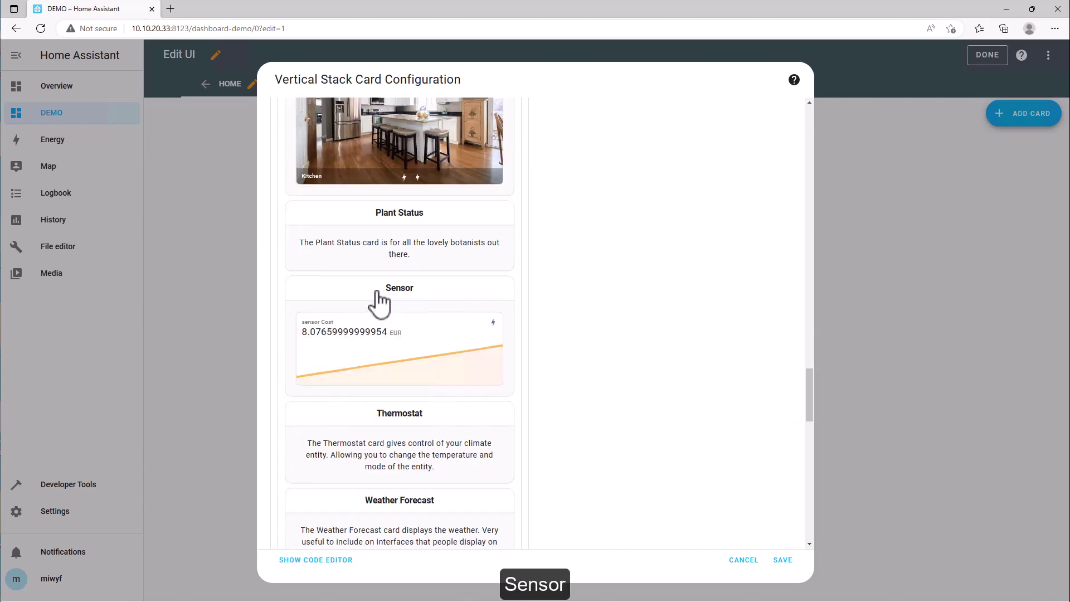
click(394, 339)
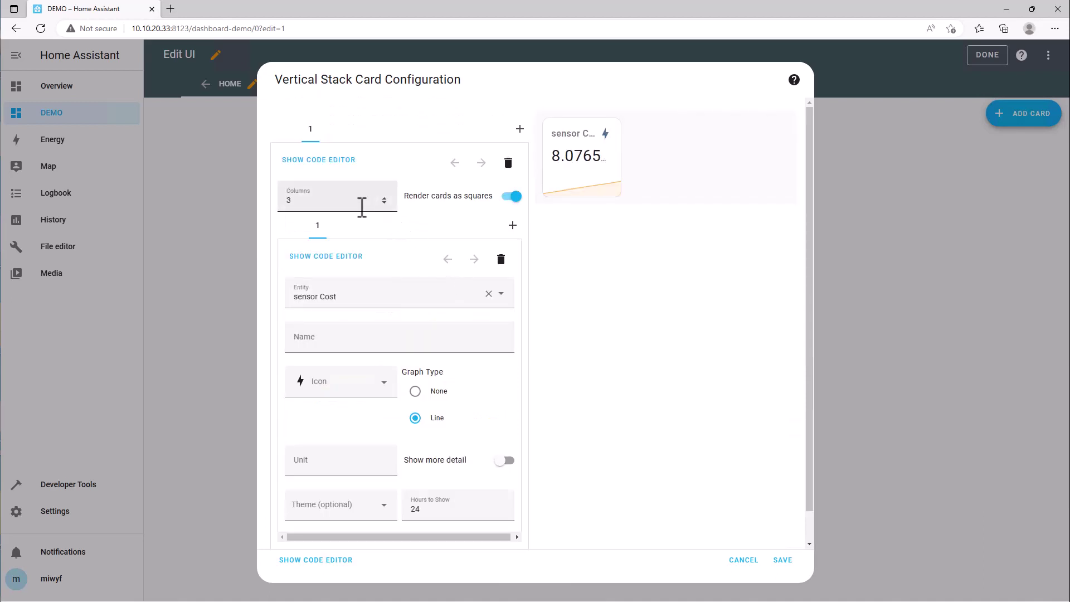
Set the first sensor card's entity to Three Phase WiFi Energy Meter Voltage_A and name it VoltageA
click(355, 298)
scroll(402, 438, down, 10)
scroll(403, 437, down, 5)
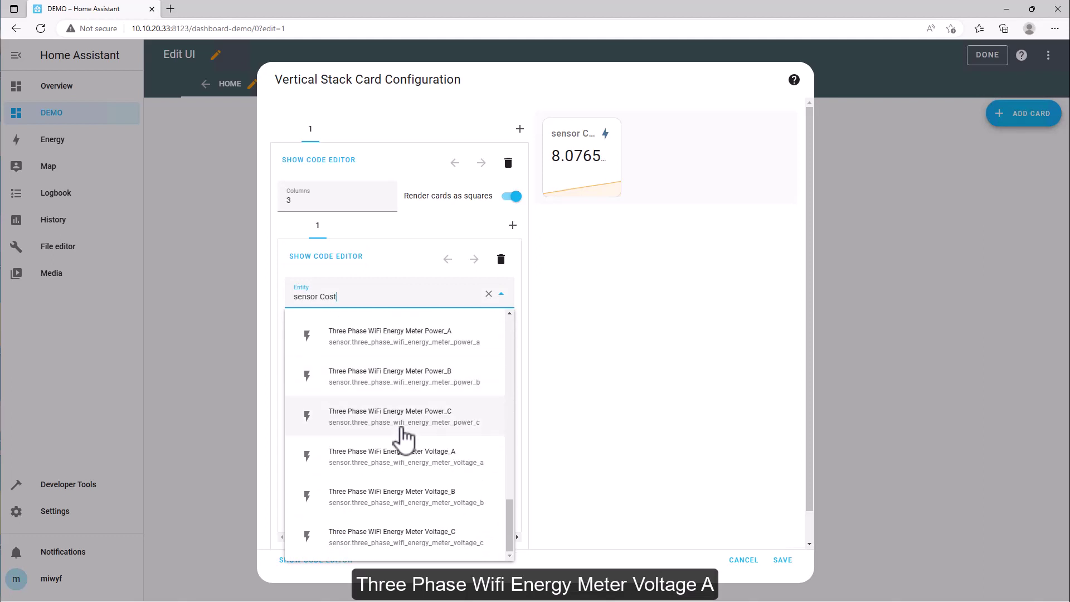
click(410, 468)
click(357, 346)
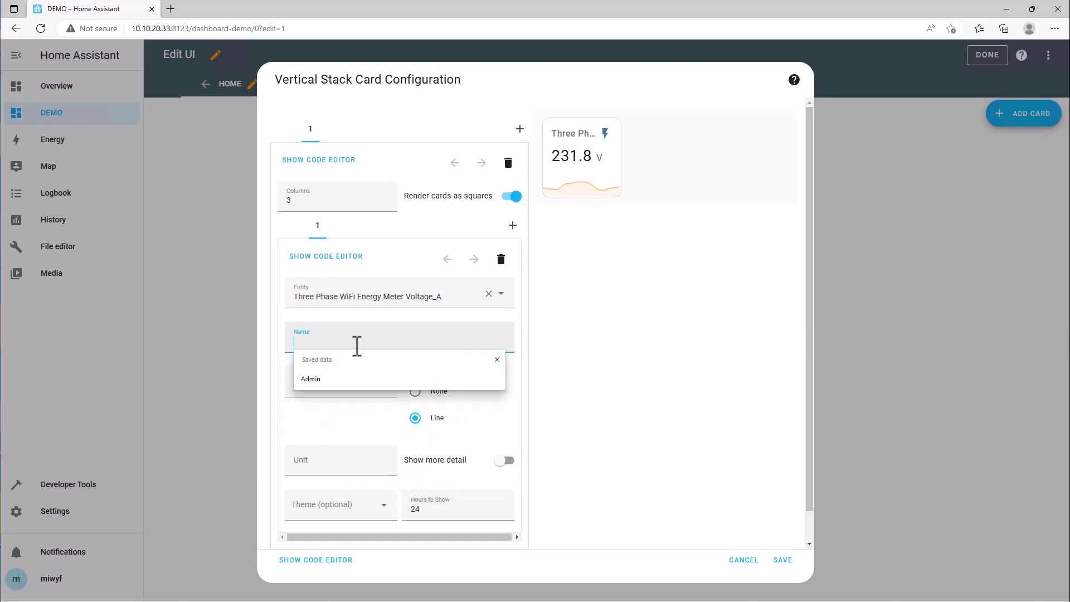
text(Vo)
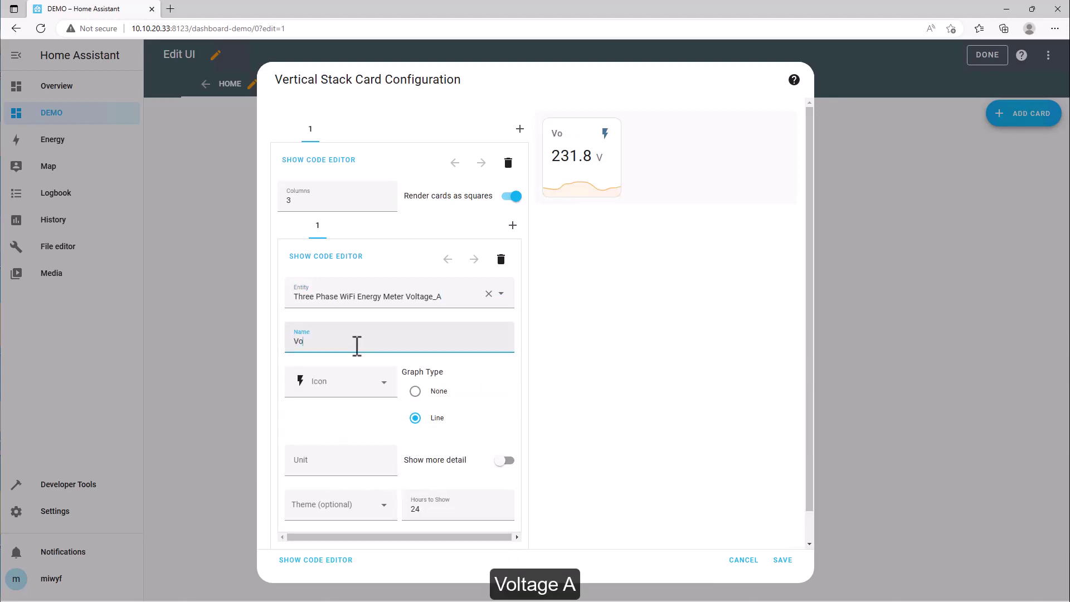
text(ltageA)
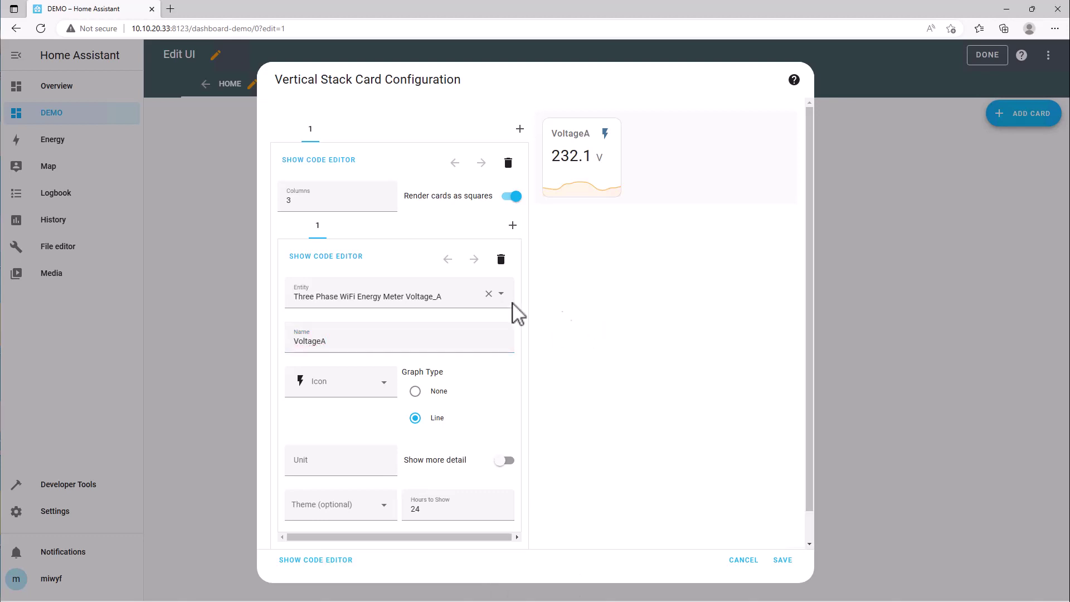
Add a second Sensor card to the grid beside VoltageA
click(513, 226)
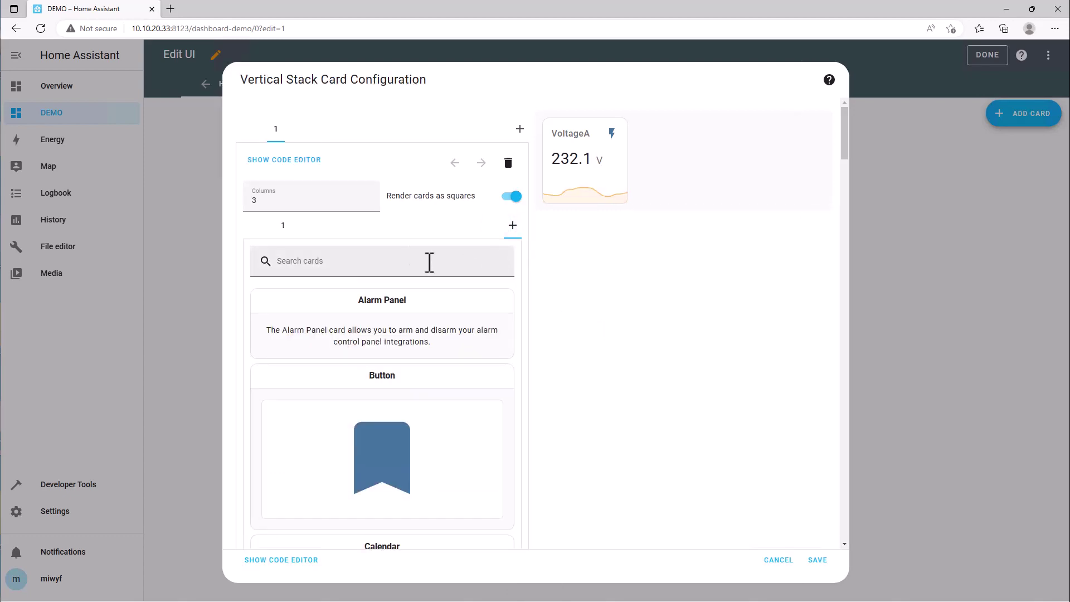
scroll(394, 382, down, 15)
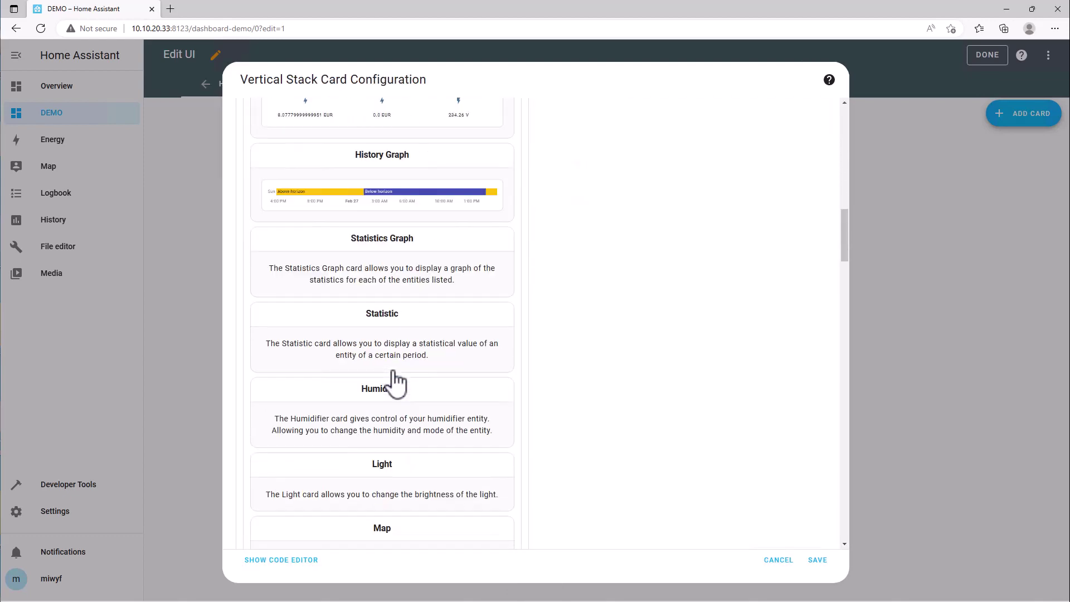
scroll(394, 382, down, 20)
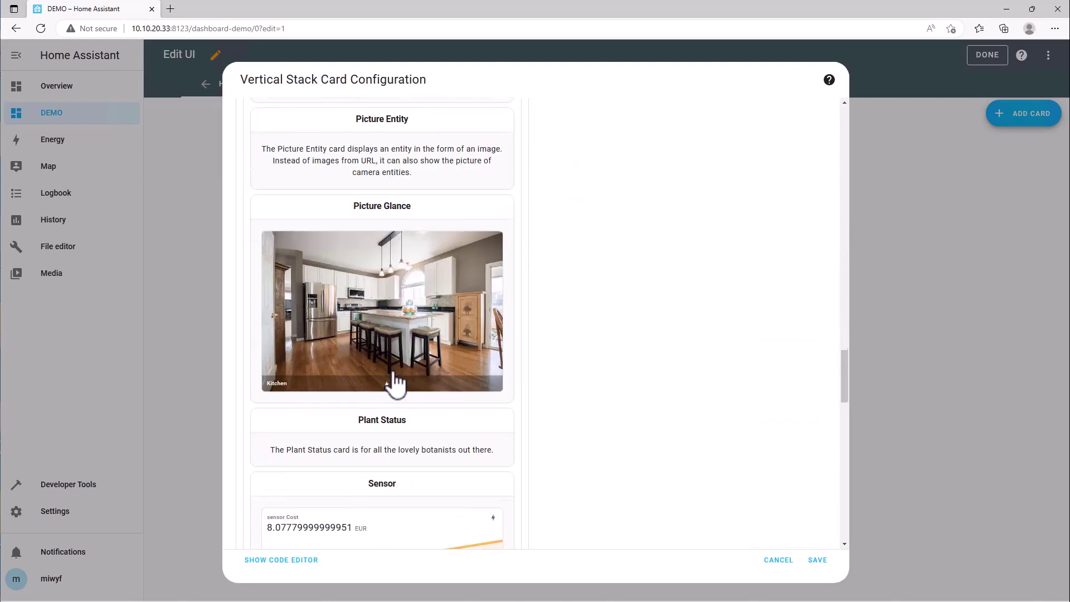
scroll(394, 382, down, 3)
click(365, 270)
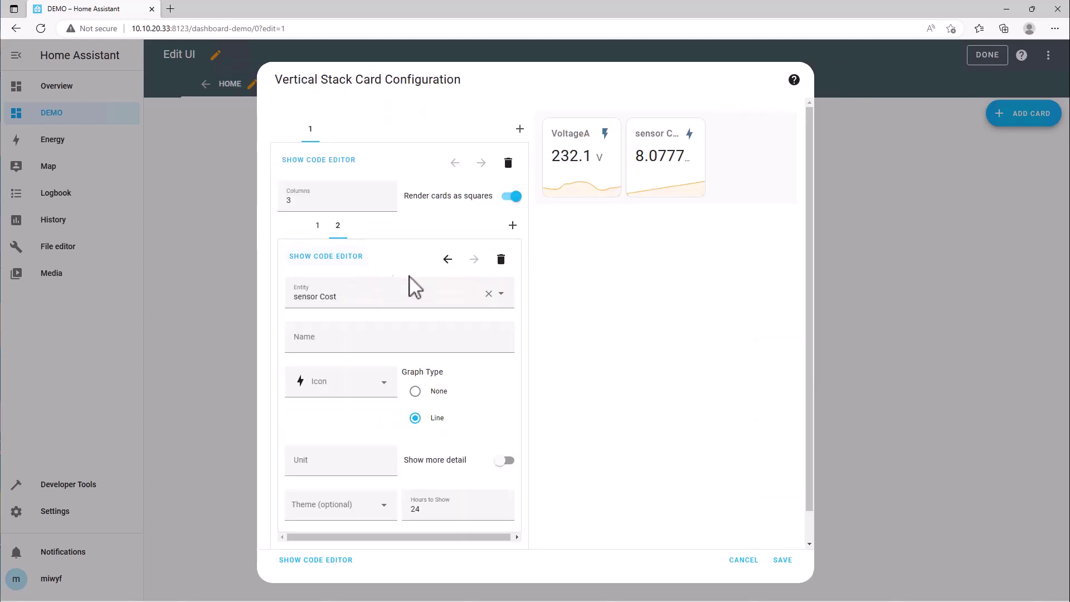
Set the second sensor card's entity to Three Phase WiFi Energy Meter Voltage_B and name it VoltageB
click(342, 298)
scroll(406, 377, down, 5)
scroll(407, 376, down, 5)
click(413, 496)
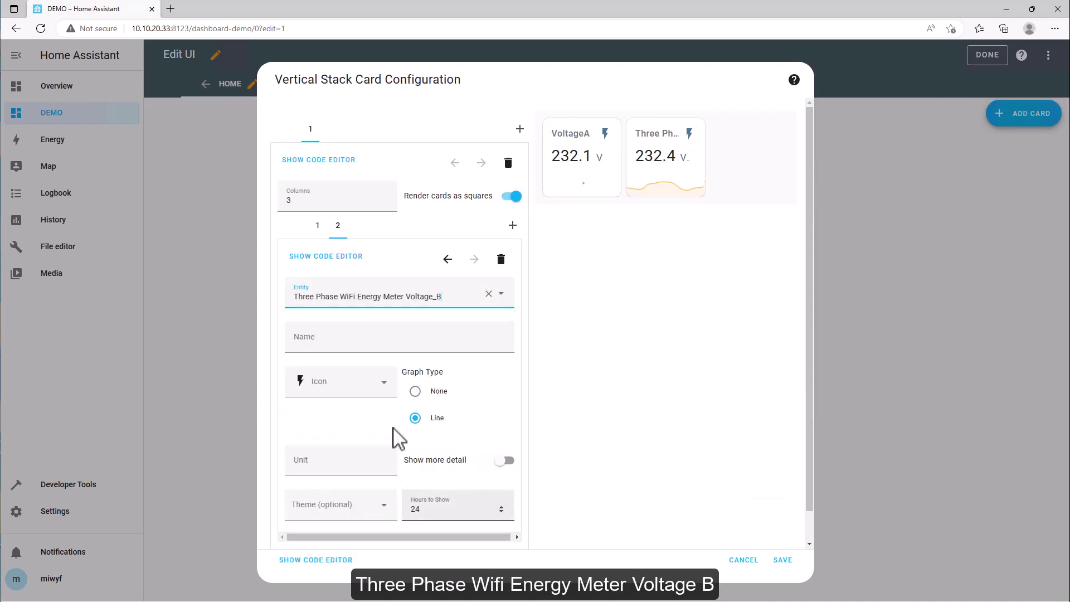
click(351, 346)
text(Vo)
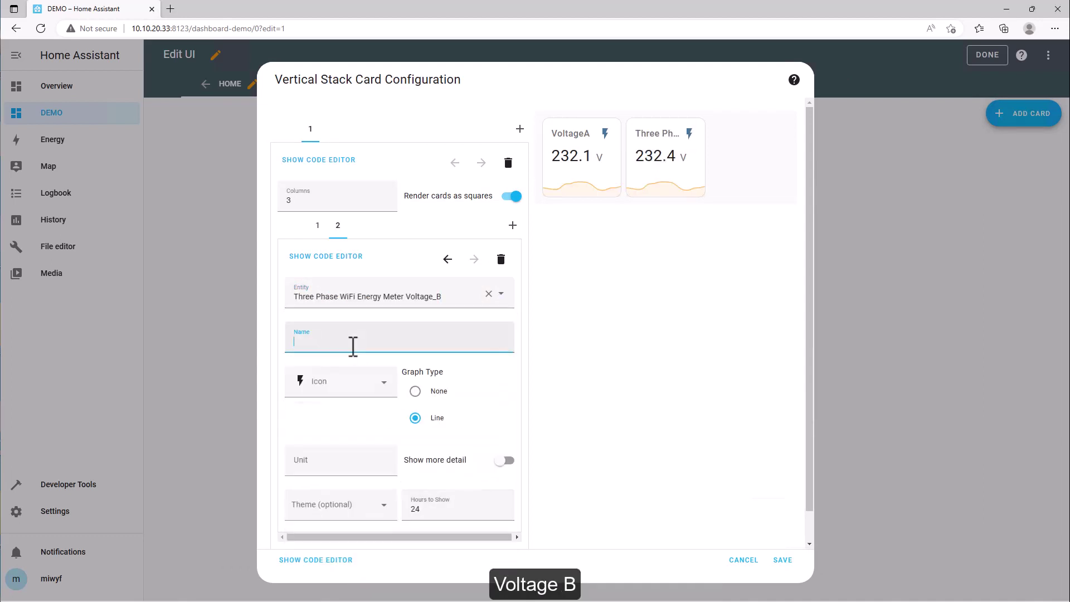
text(ltageB)
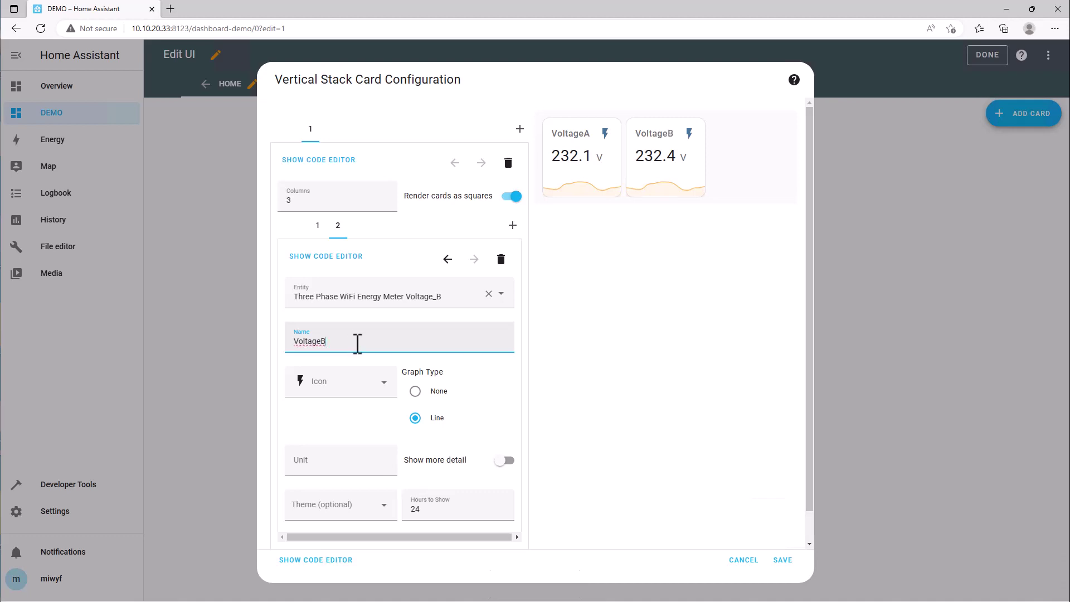
Add a third Sensor card to the grid after VoltageB
click(512, 227)
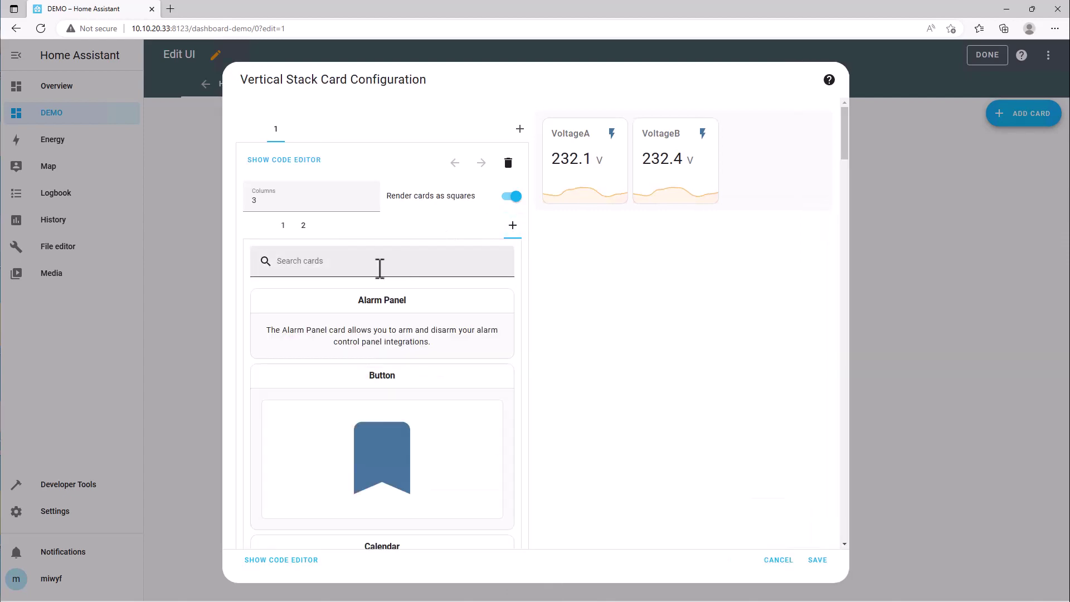
scroll(381, 351, down, 10)
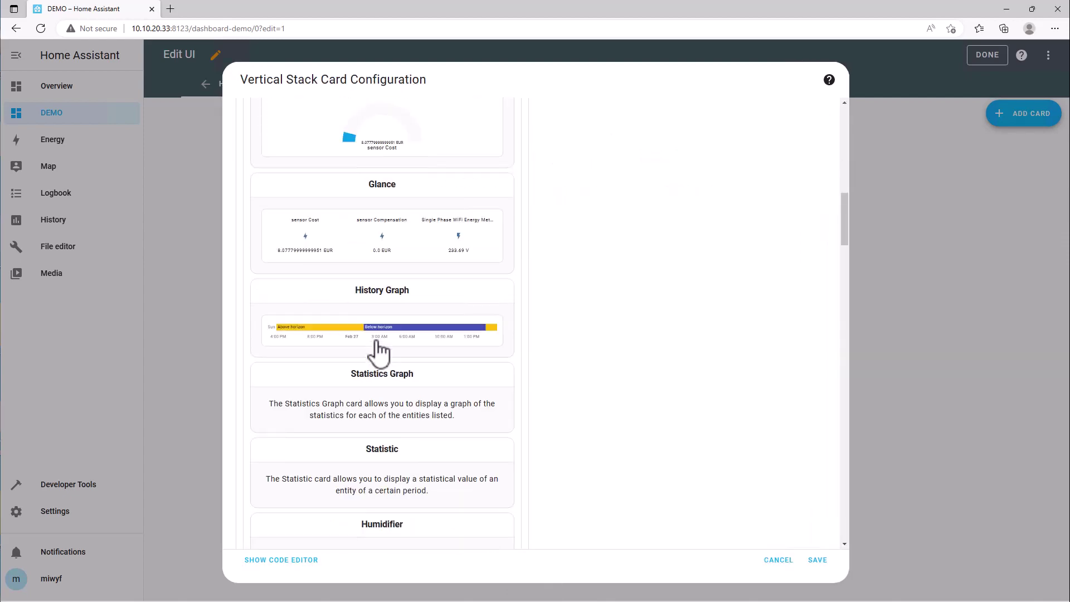
scroll(379, 352, down, 15)
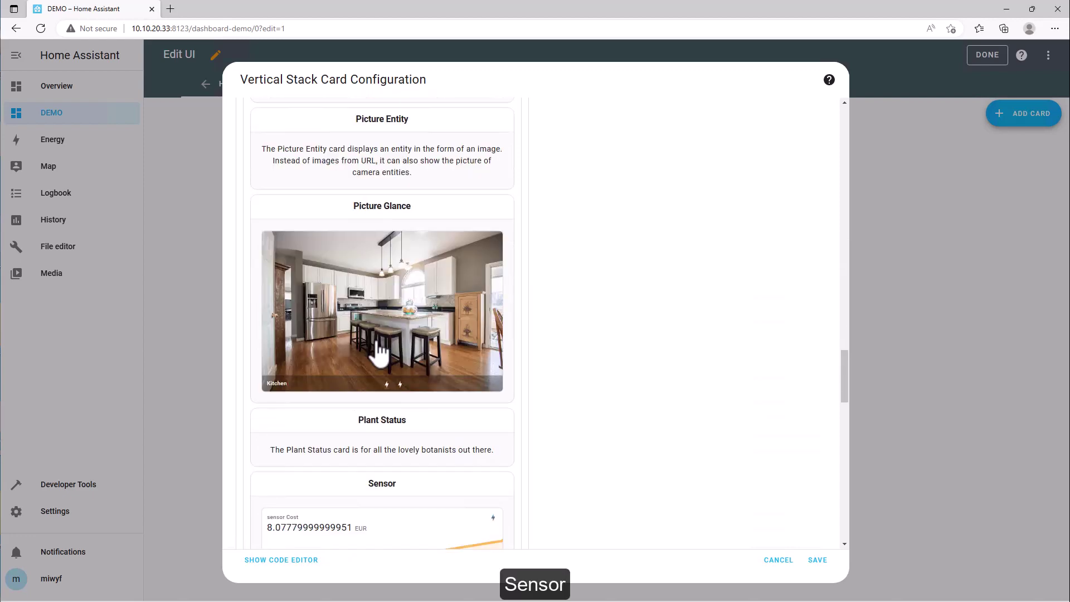
scroll(379, 353, down, 5)
click(375, 272)
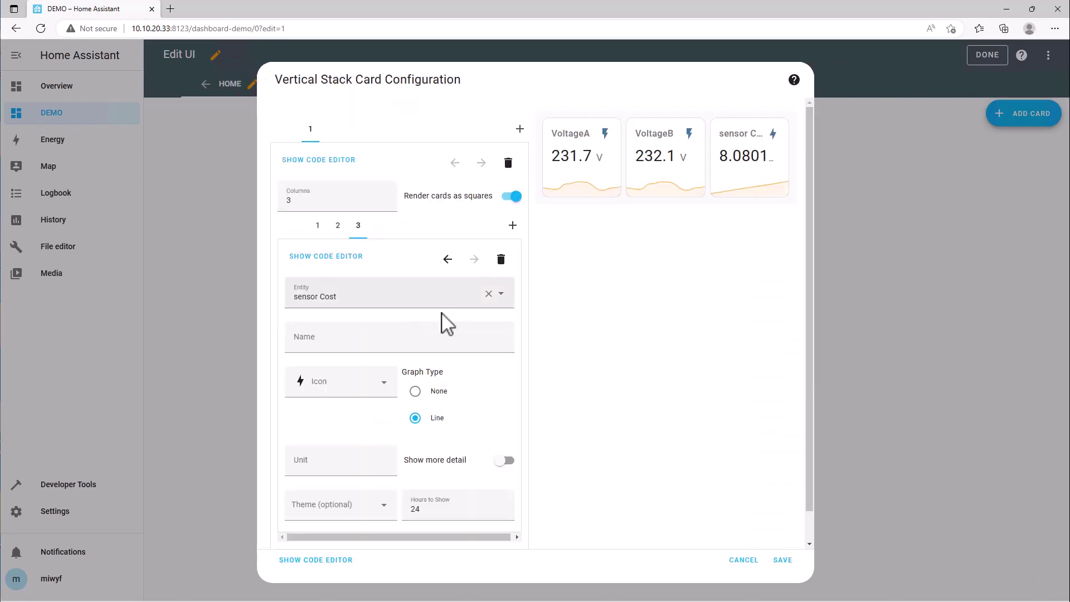
Set the third sensor card's entity to Three Phase WiFi Energy Meter Voltage_C and name it VoltageC
click(373, 304)
scroll(411, 446, down, 6)
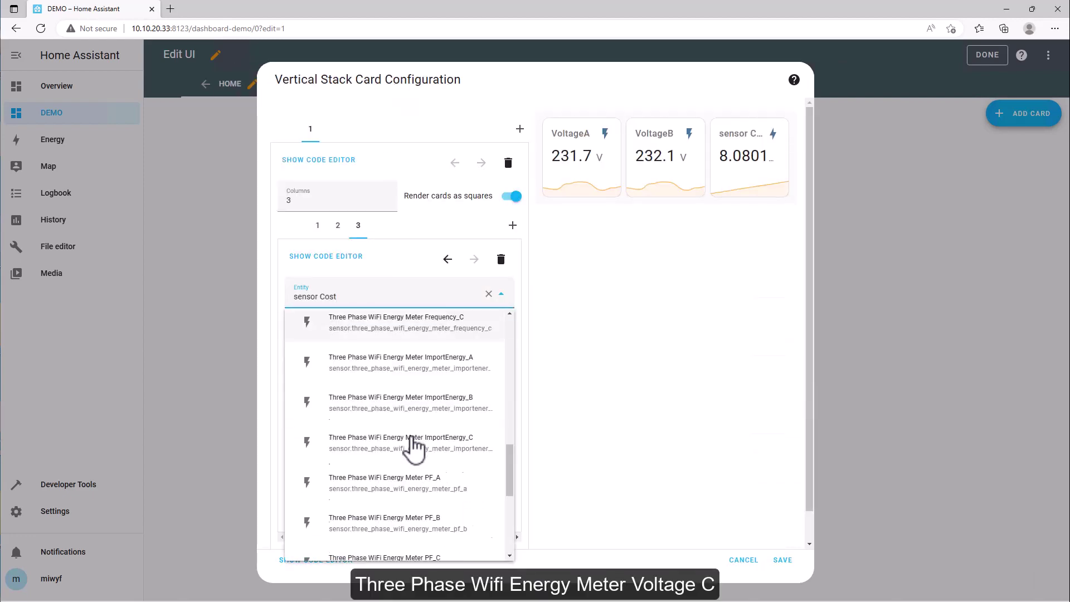
click(406, 541)
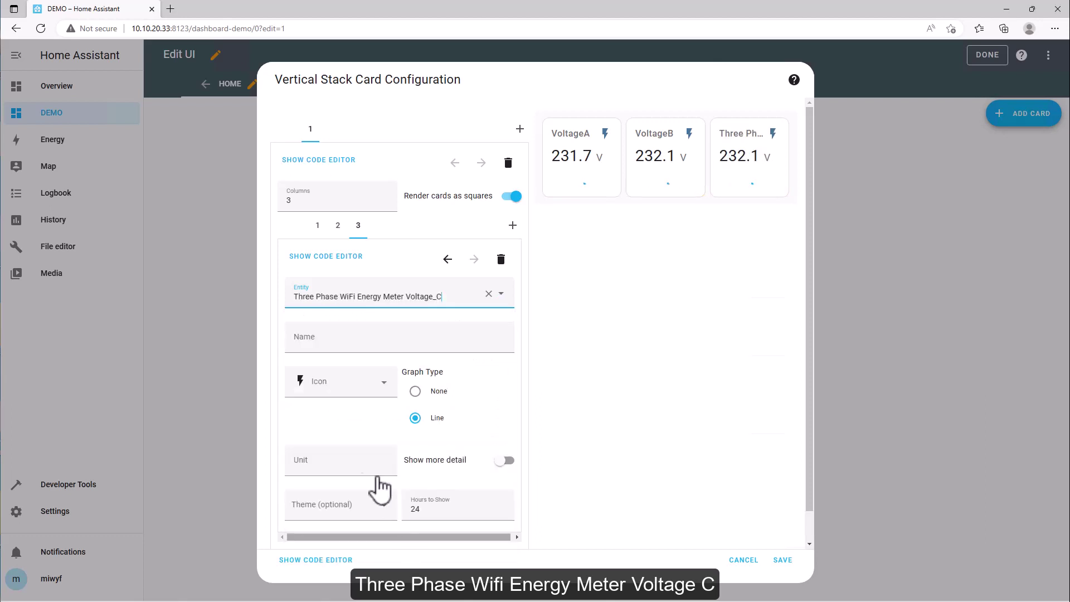
click(329, 343)
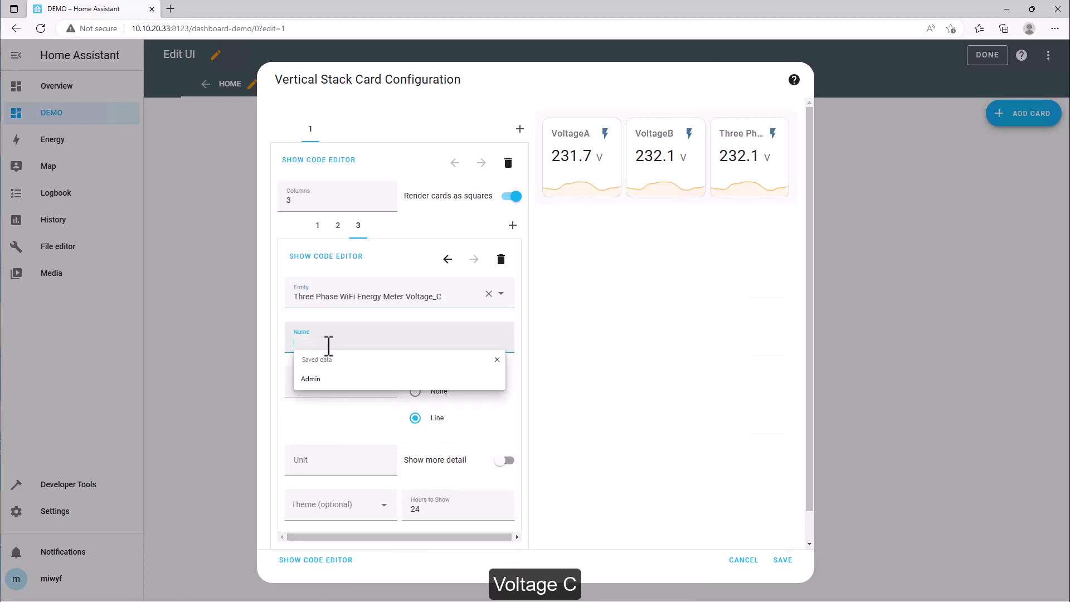
text(Voltage)
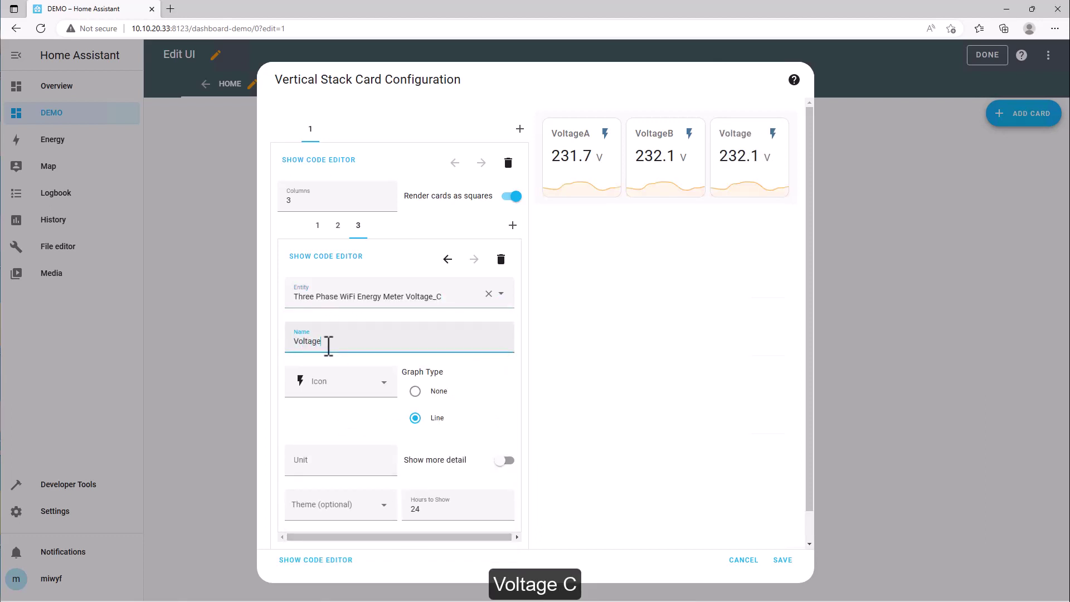
text(C)
click(365, 150)
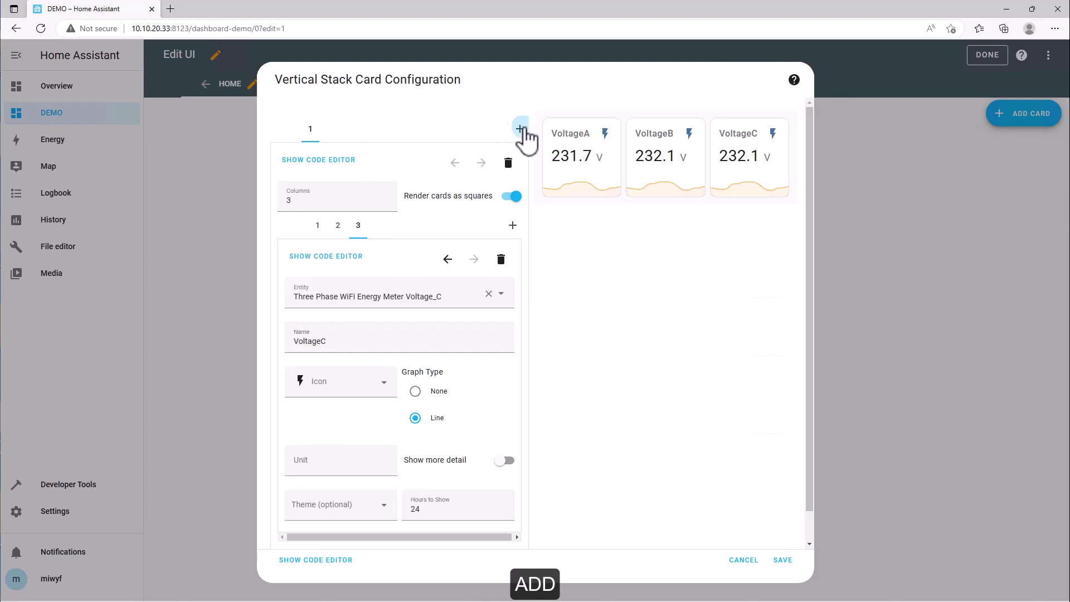
Add a Statistics Graph card to the vertical stack below the voltage grid
click(521, 131)
scroll(415, 357, down, 5)
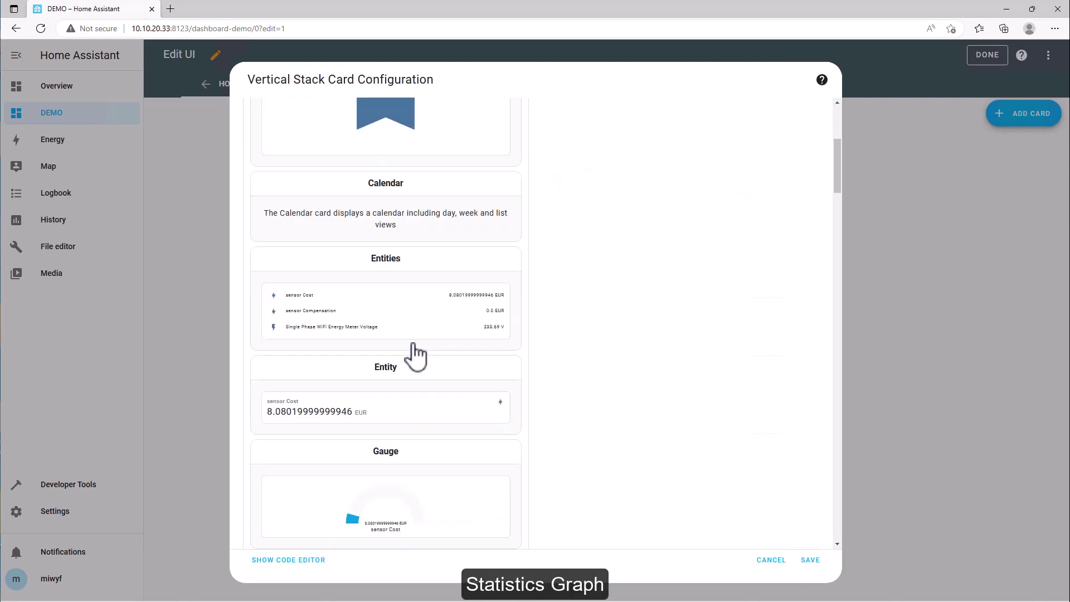
scroll(415, 357, down, 7)
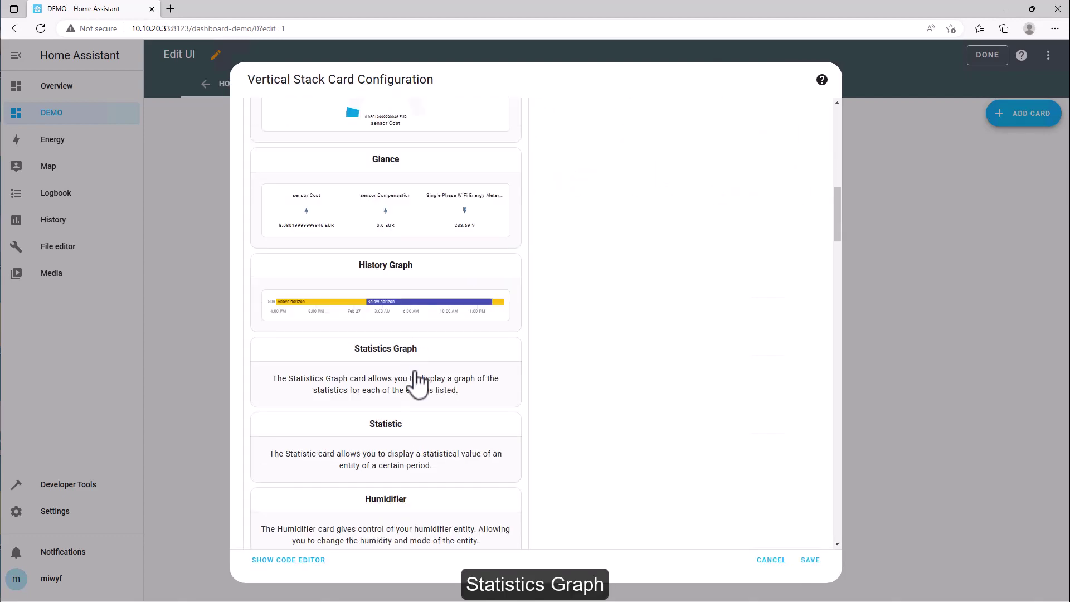
click(418, 384)
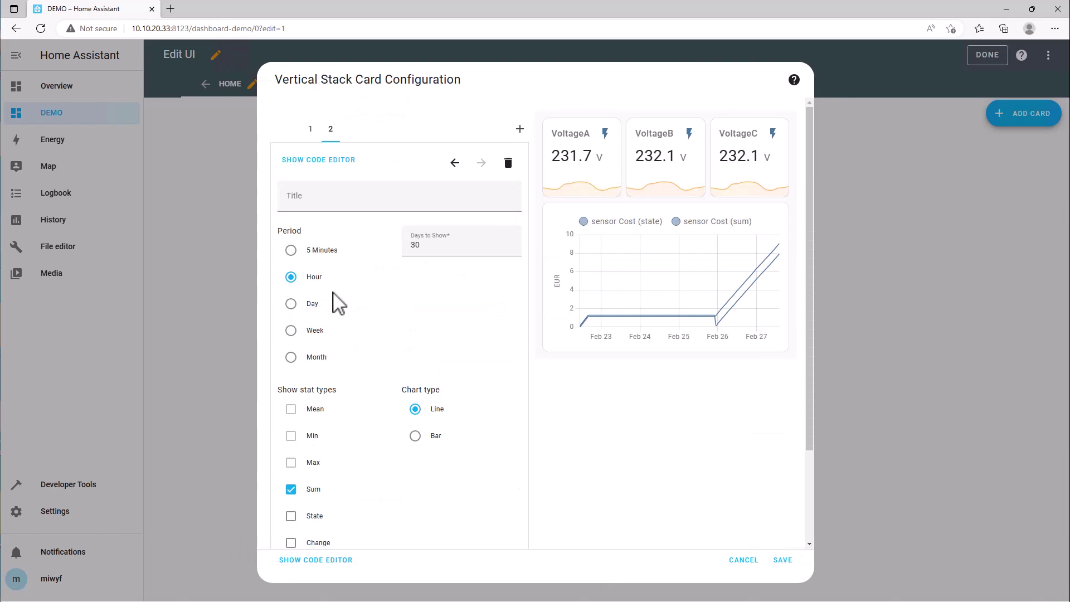
Set the statistics graph's period to Day and title it Daily
click(314, 305)
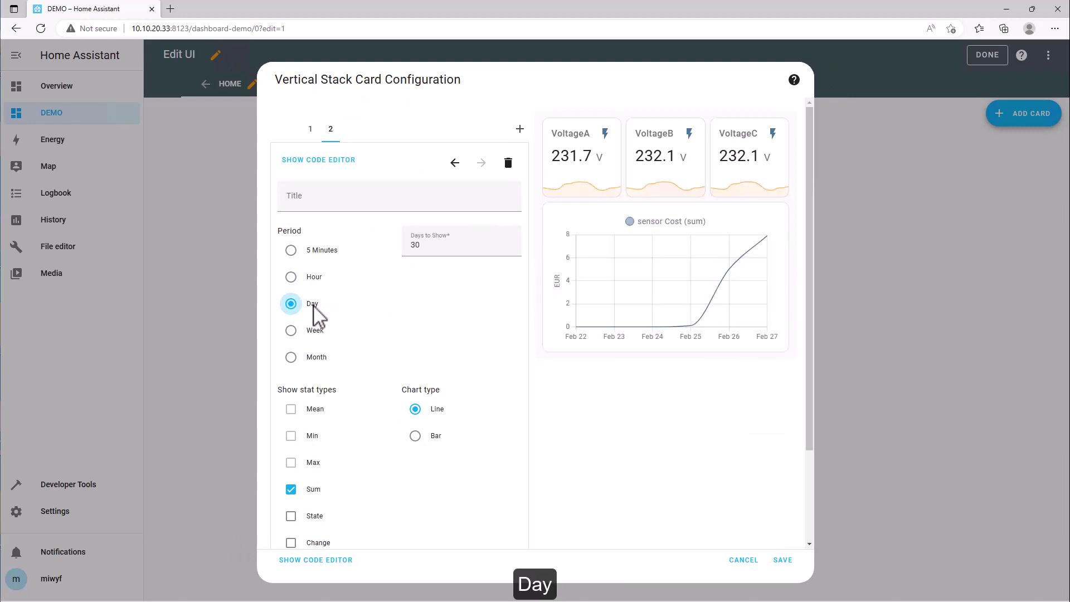
click(330, 200)
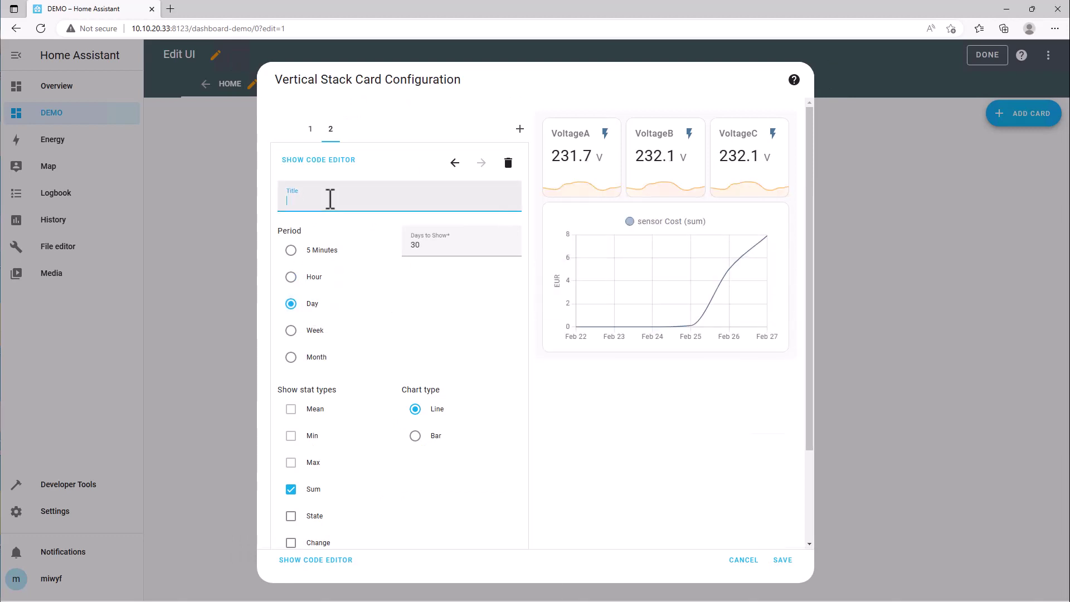
text(Daily)
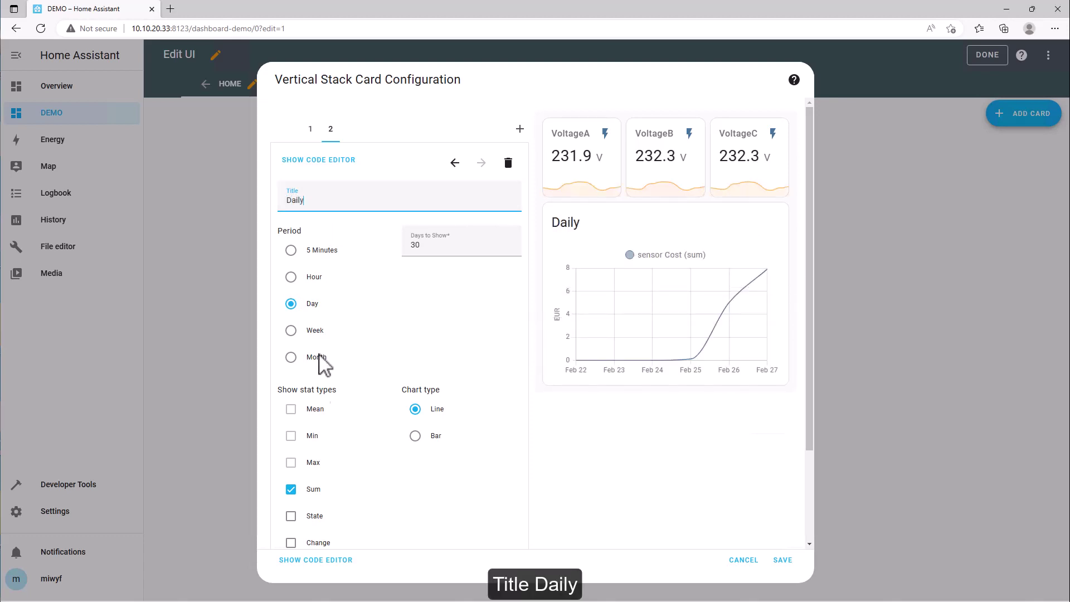
Make the Daily graph show the Change statistic instead of Sum, using the Bar chart type
click(290, 490)
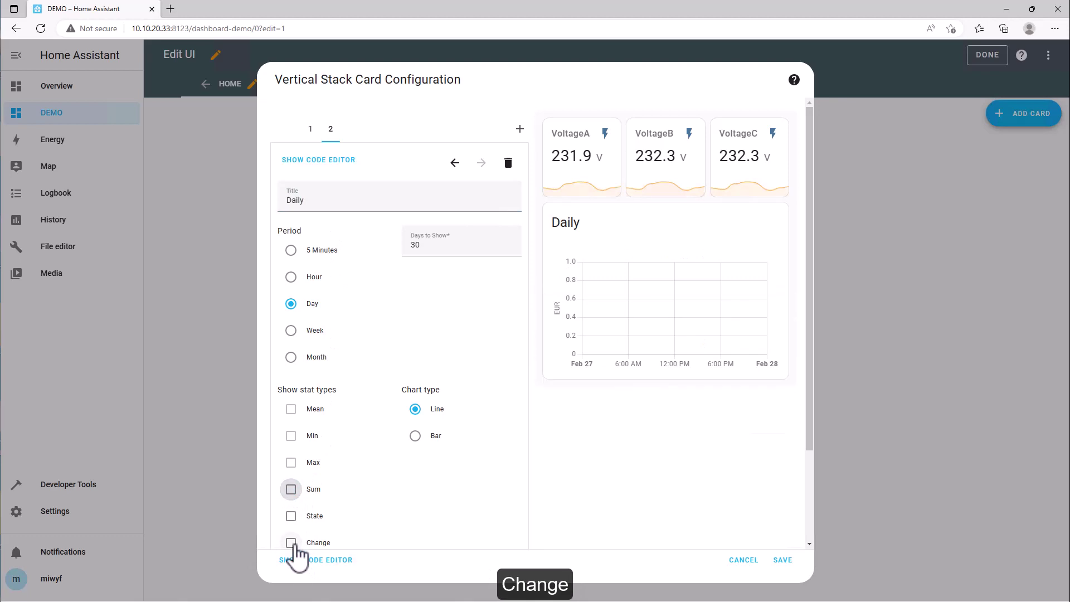
click(291, 543)
click(415, 436)
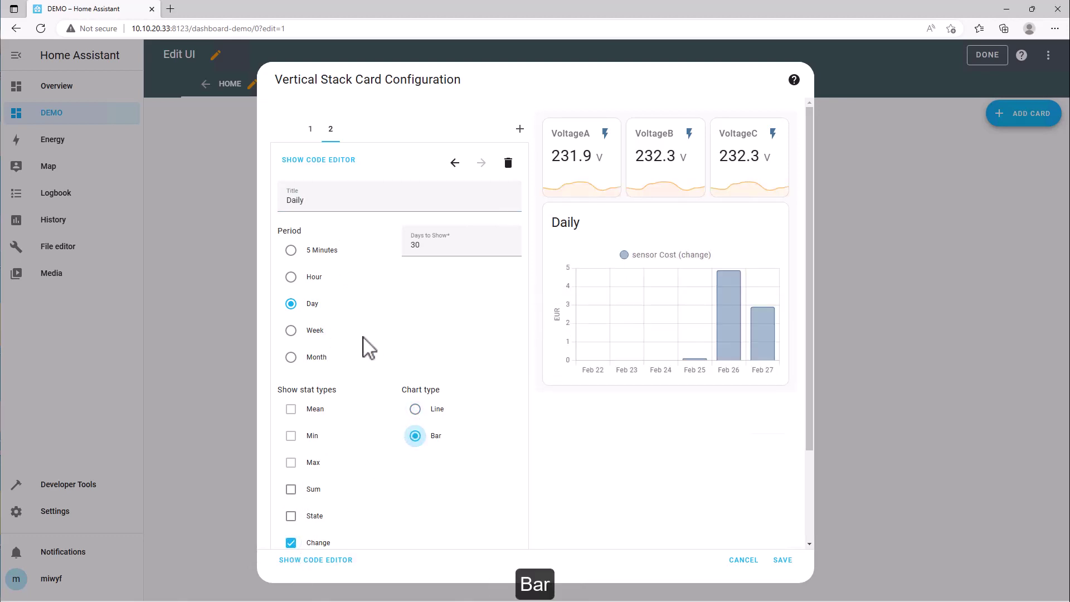
Replace the Daily graph's sensor Cost statistic with Three Phase WiFi Energy Meter ImportEnergy_A
scroll(513, 353, down, 3)
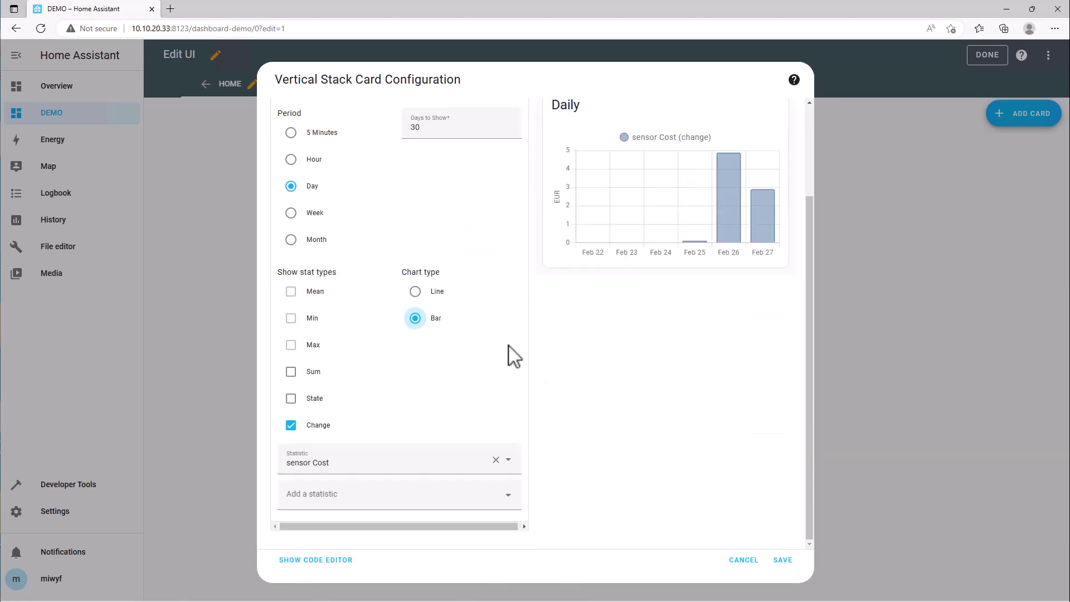
click(406, 469)
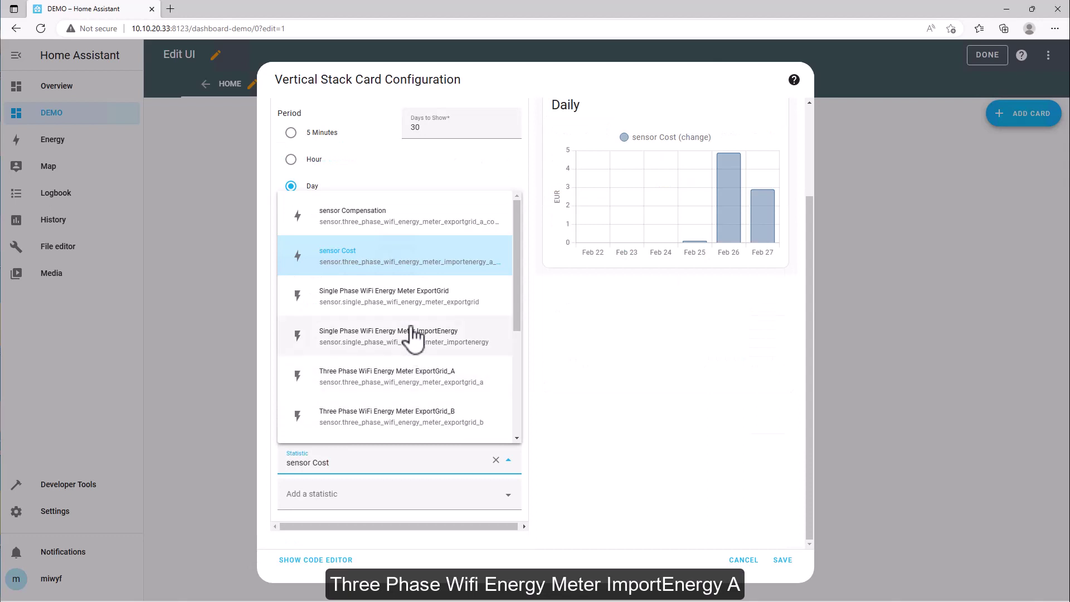
scroll(412, 337, down, 3)
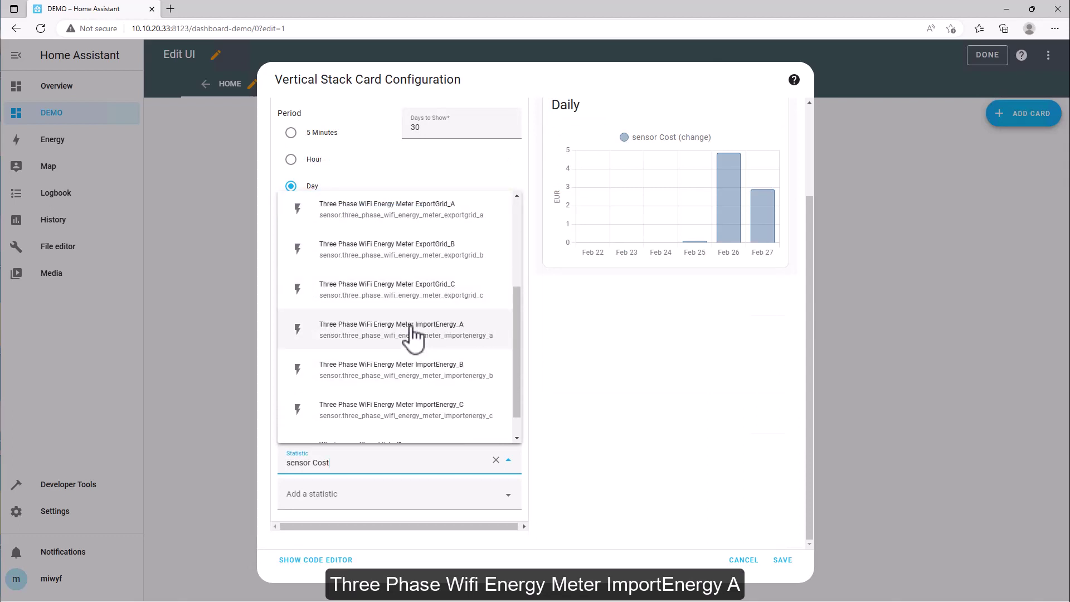
click(413, 332)
Add the Three Phase WiFi Energy Meter ImportEnergy_B and ImportEnergy_C statistics to the Daily graph and save the vertical stack card
click(394, 502)
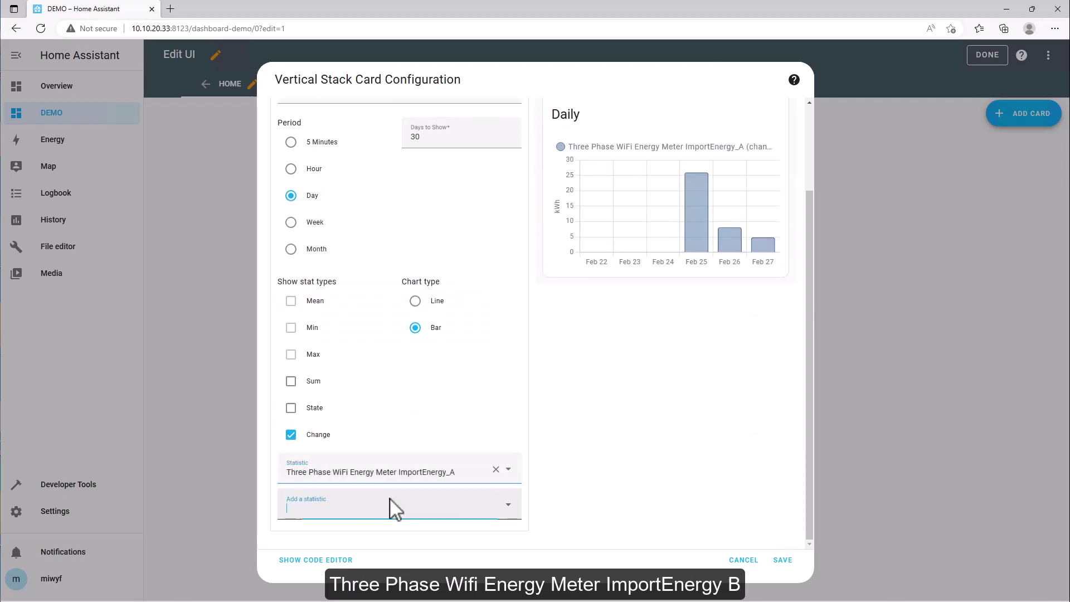
scroll(422, 368, down, 2)
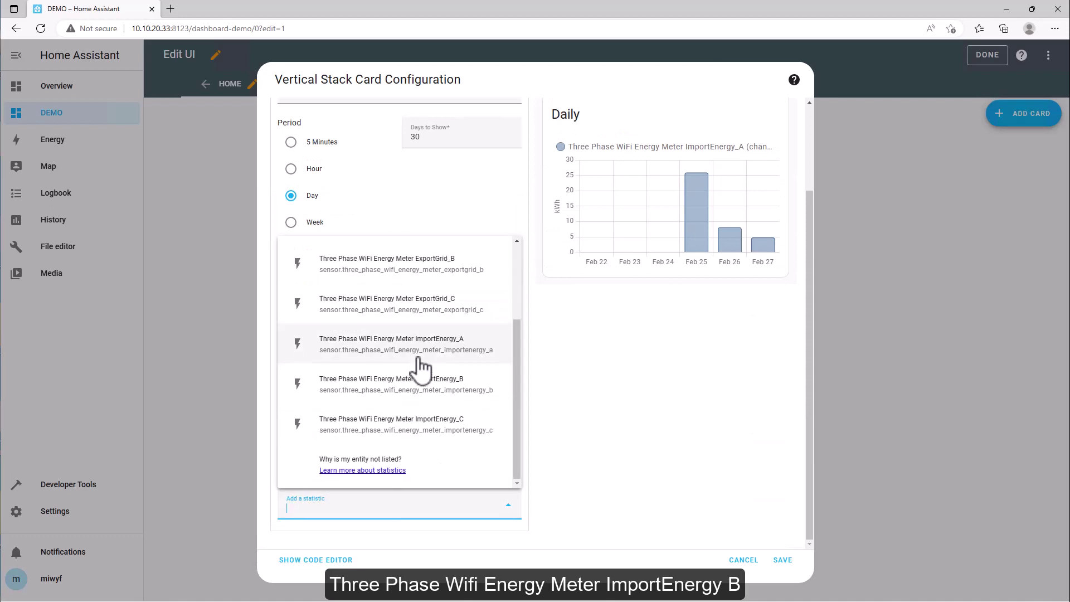
click(430, 397)
click(405, 507)
scroll(410, 471, down, 3)
click(419, 440)
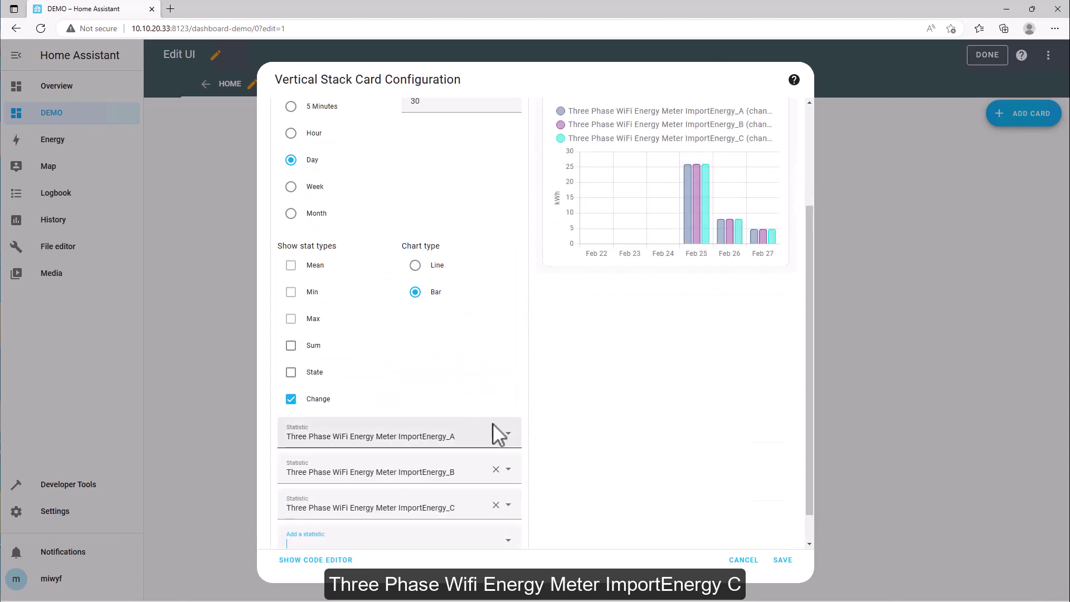
click(783, 560)
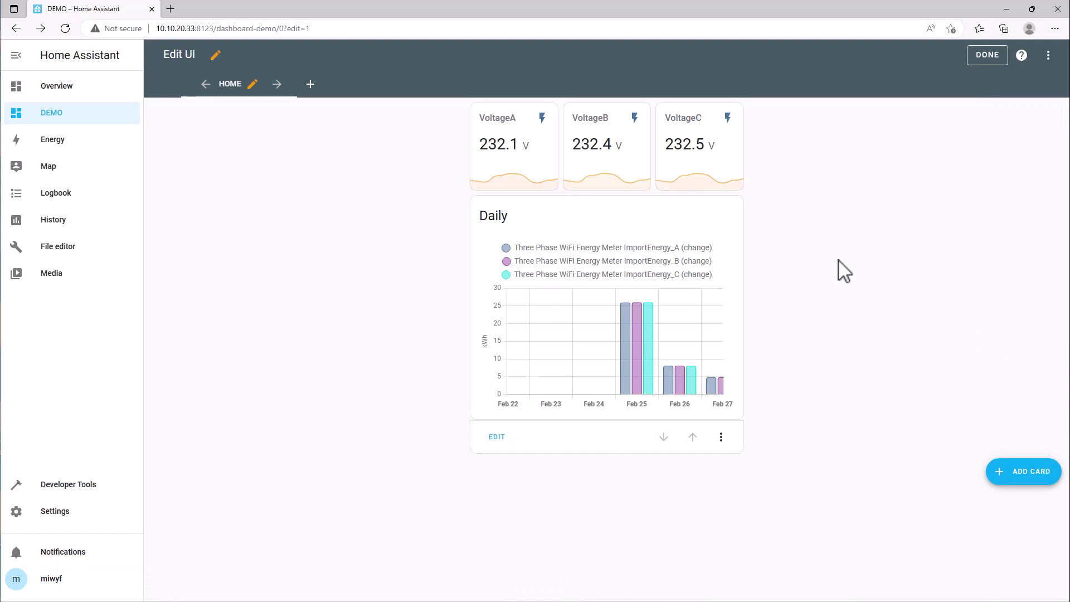
Duplicate the vertical stack card and set the copy's first sensor to Three Phase WiFi Energy Meter Power_A, named PowerA
click(720, 437)
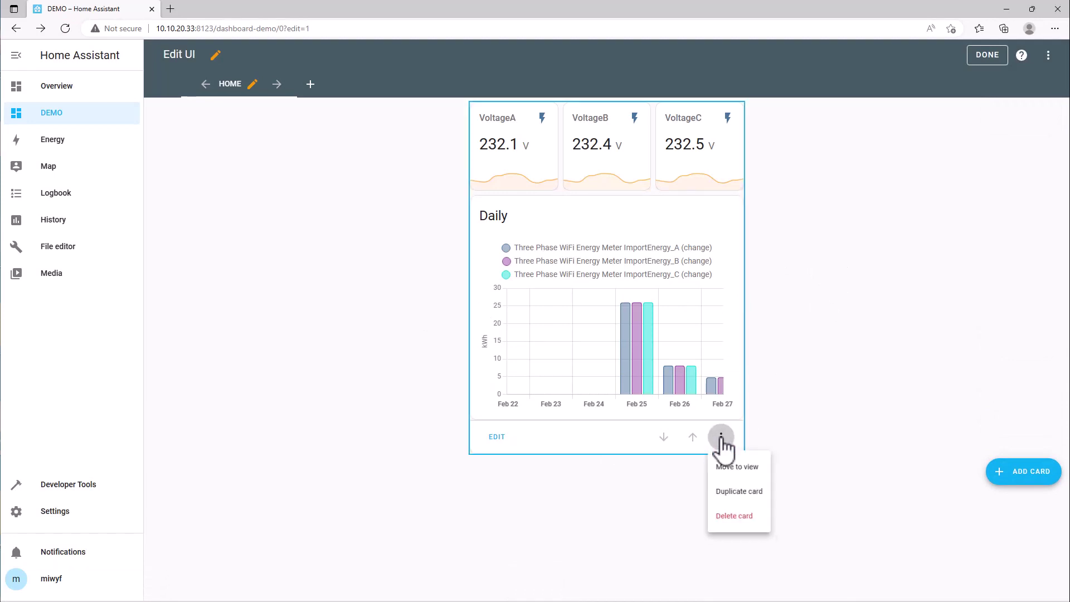
click(754, 493)
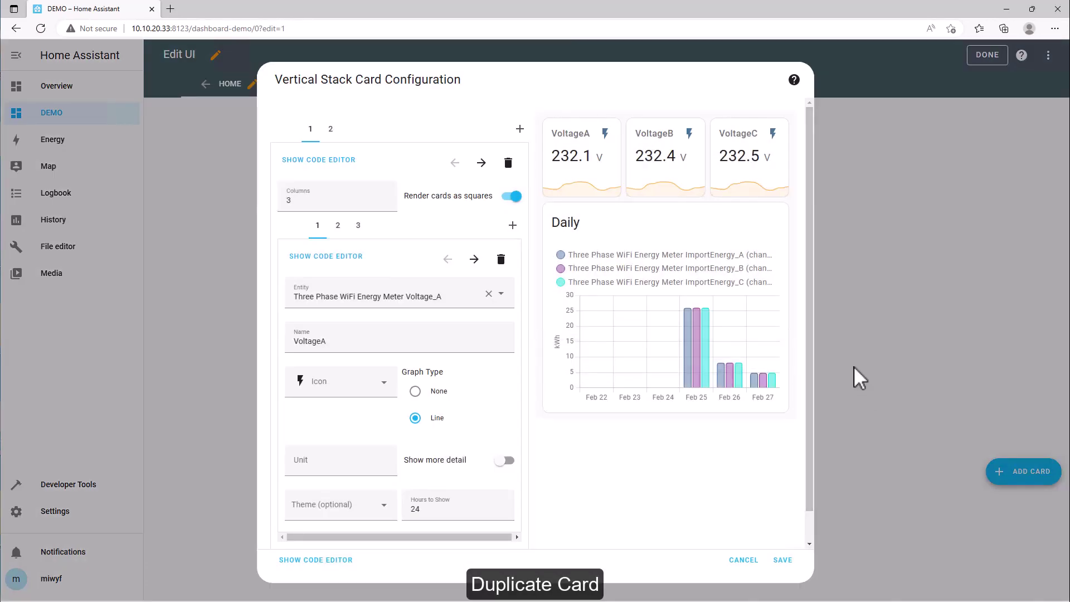
click(377, 301)
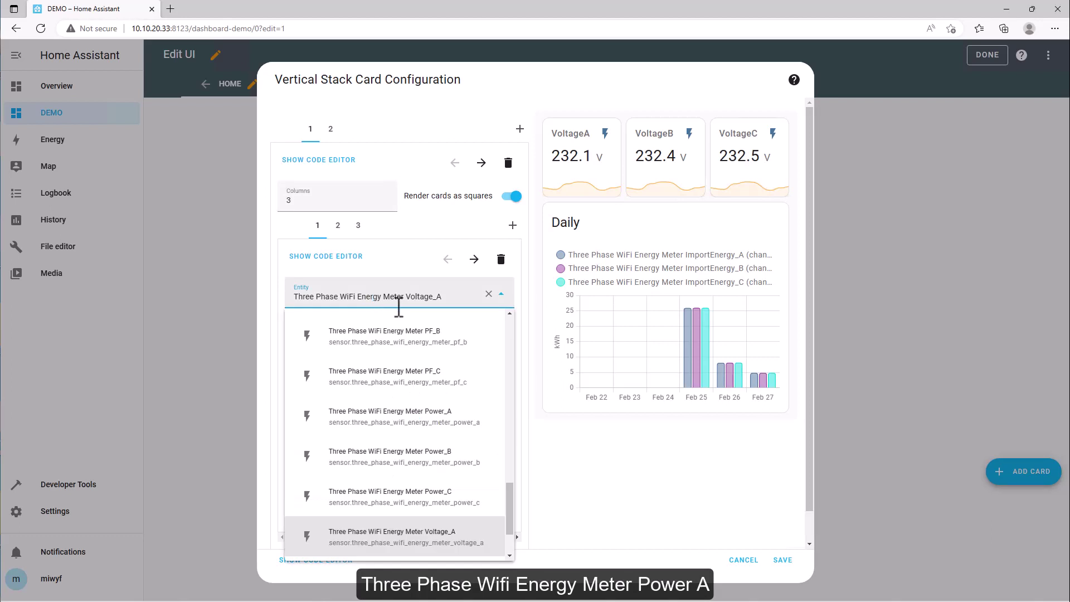
click(419, 434)
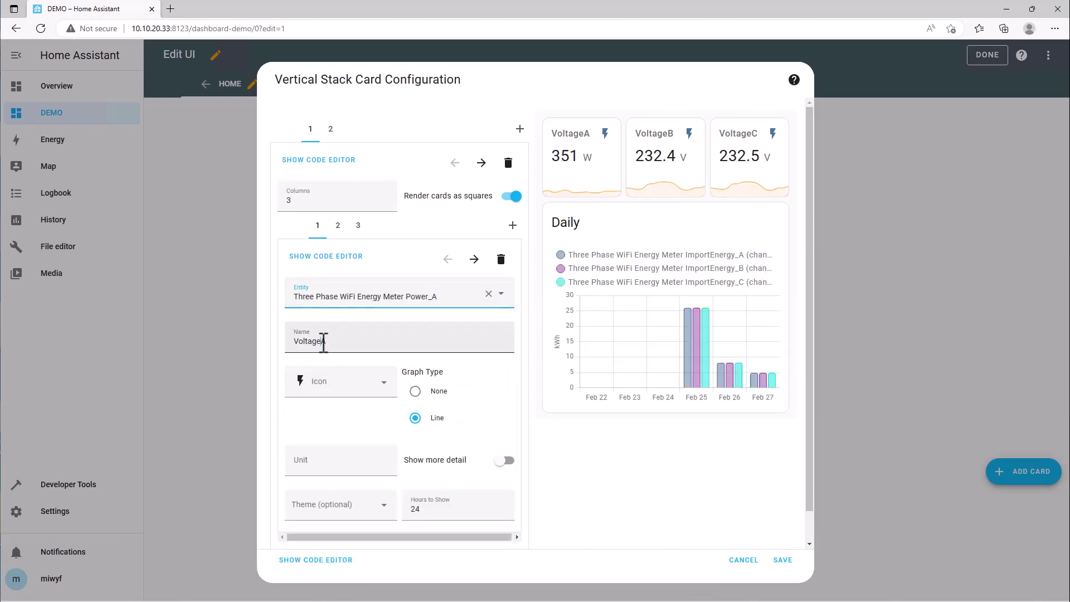
drag(323, 341, 249, 339)
text(Pow)
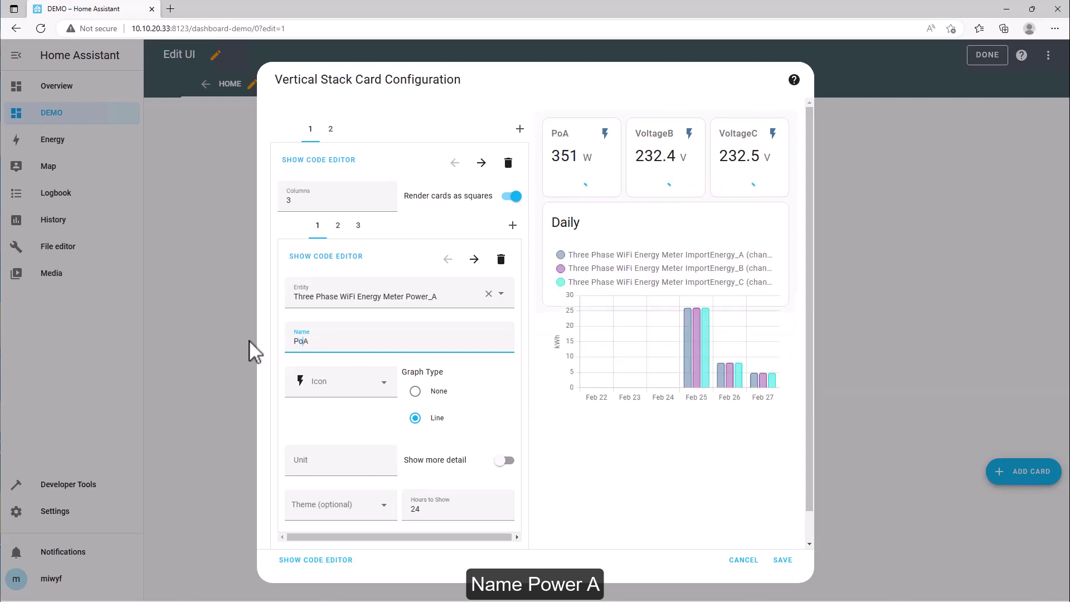
text(er)
Set the duplicated stack's second sensor card to Three Phase WiFi Energy Meter Power_B and name it PowerB
click(338, 226)
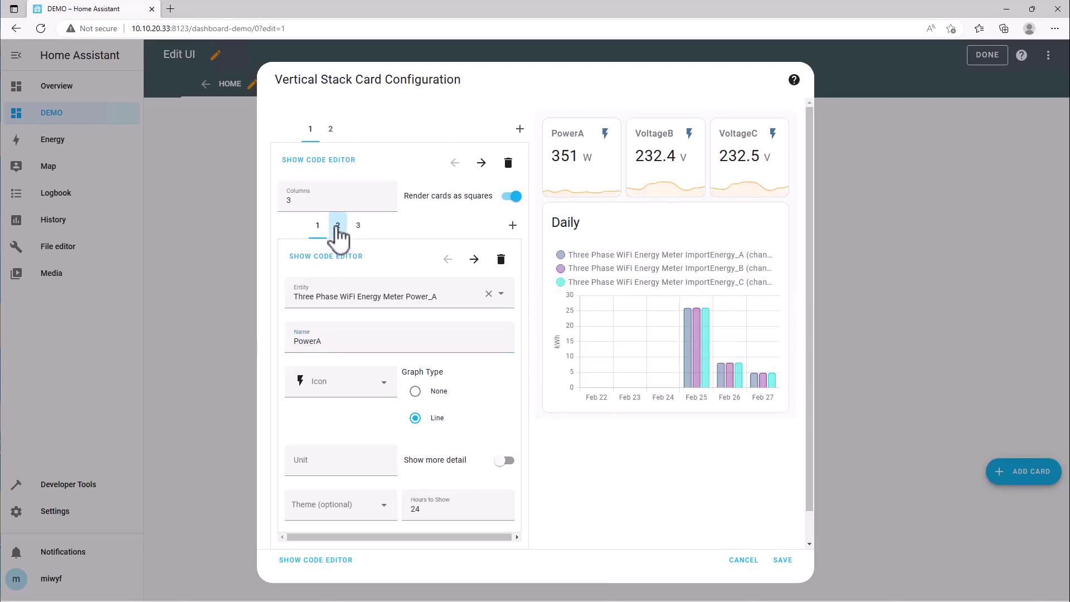
click(407, 297)
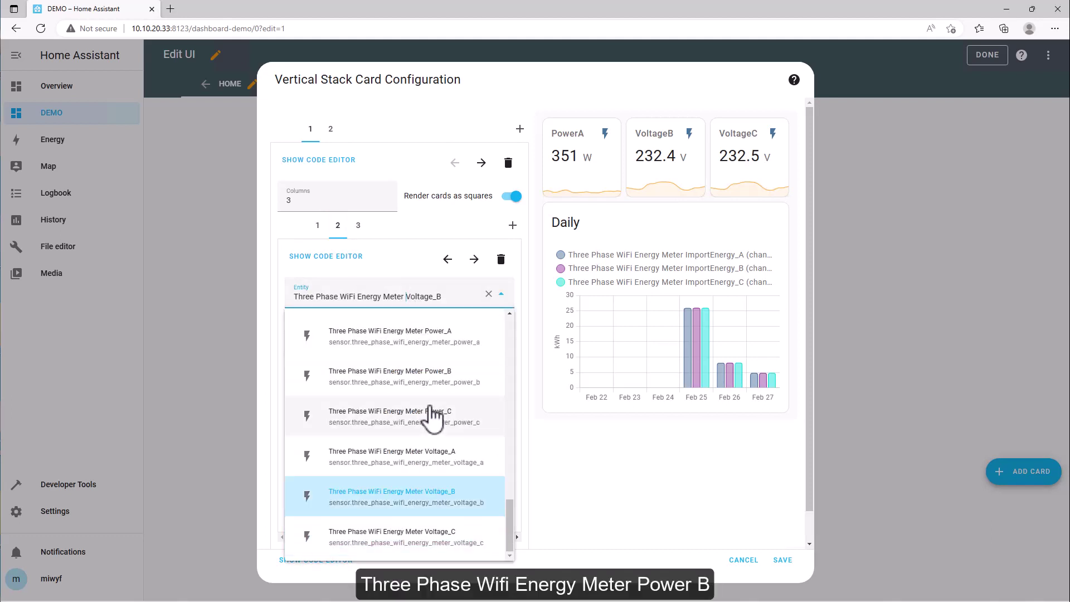
click(435, 374)
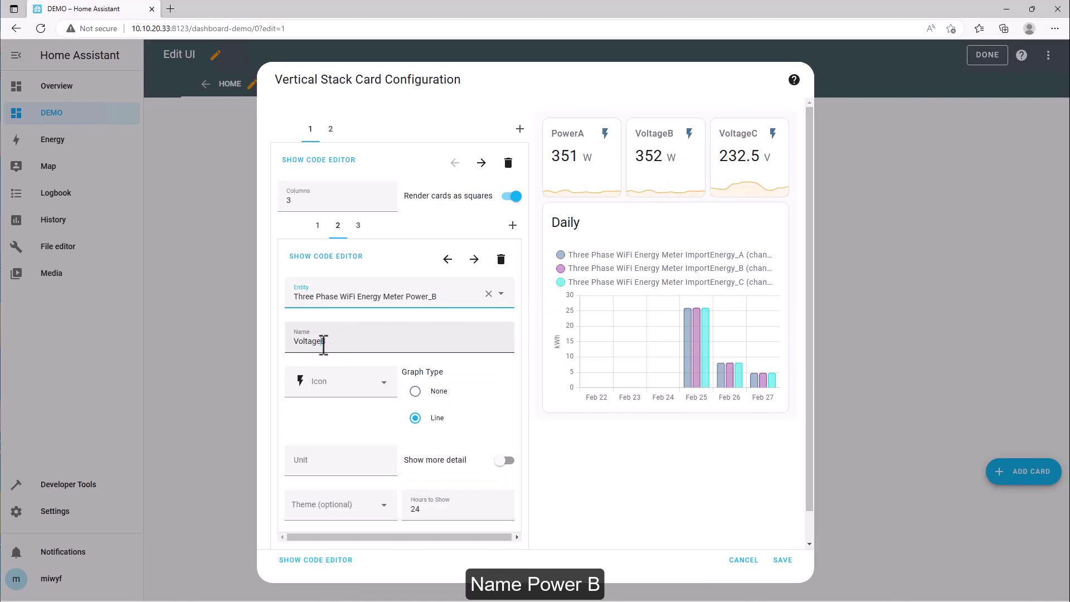
drag(323, 342, 229, 343)
text(PowerB)
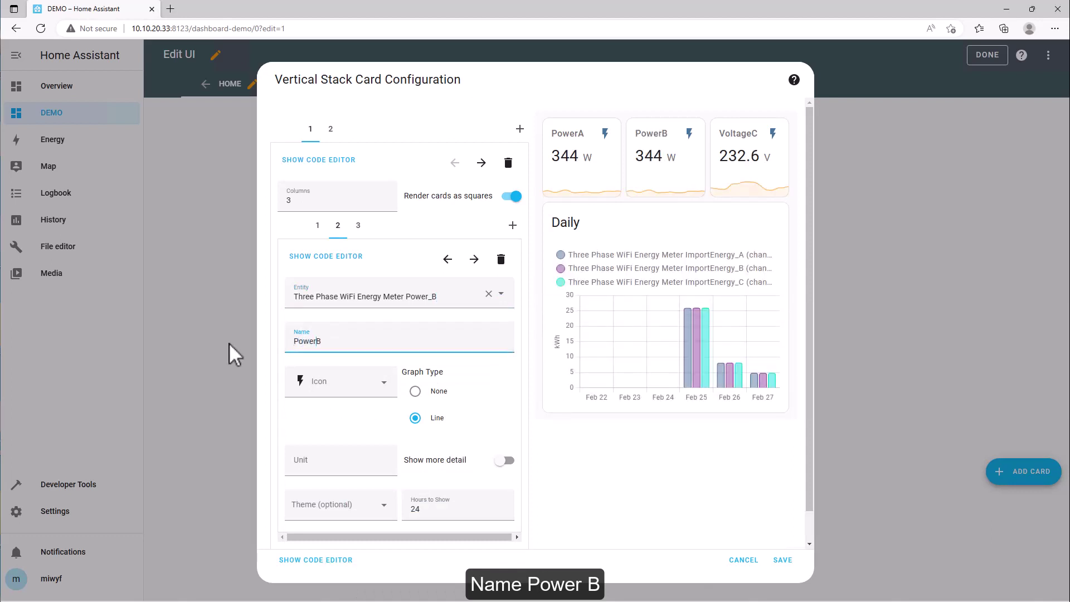
Set the duplicated stack's third sensor card to Three Phase WiFi Energy Meter Power_C and name it PowerC
click(358, 226)
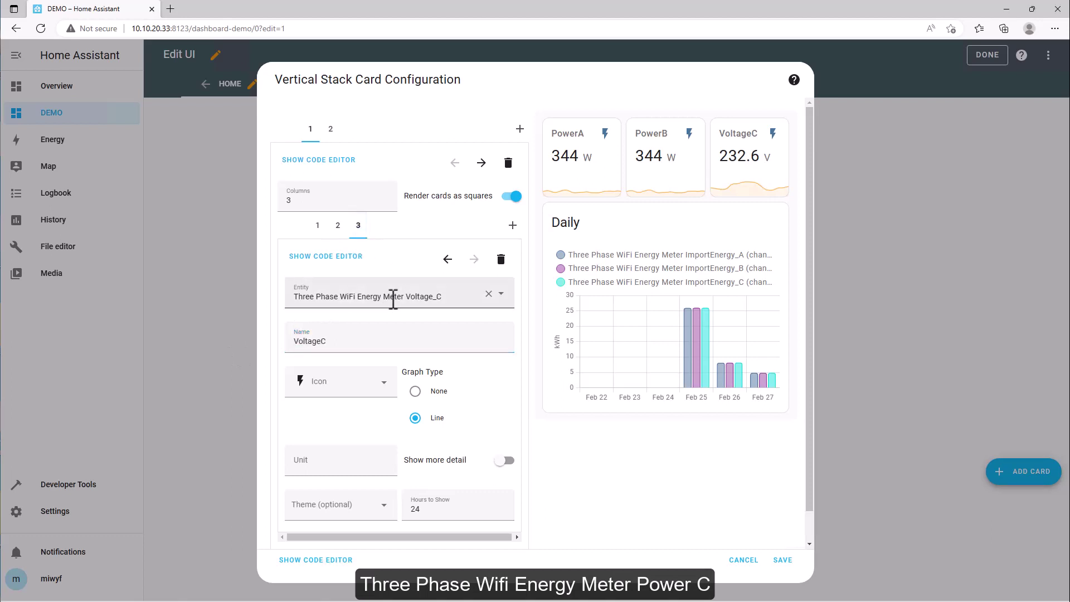
click(418, 293)
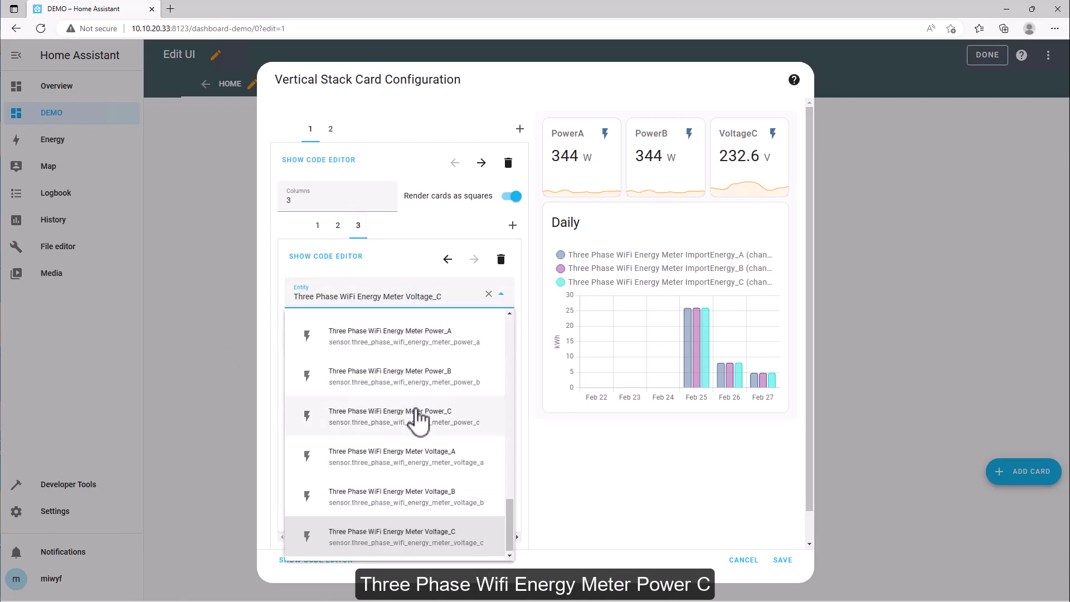
click(418, 417)
drag(317, 341, 273, 344)
key(BackSpace)
key(Delete)
text(PowerC)
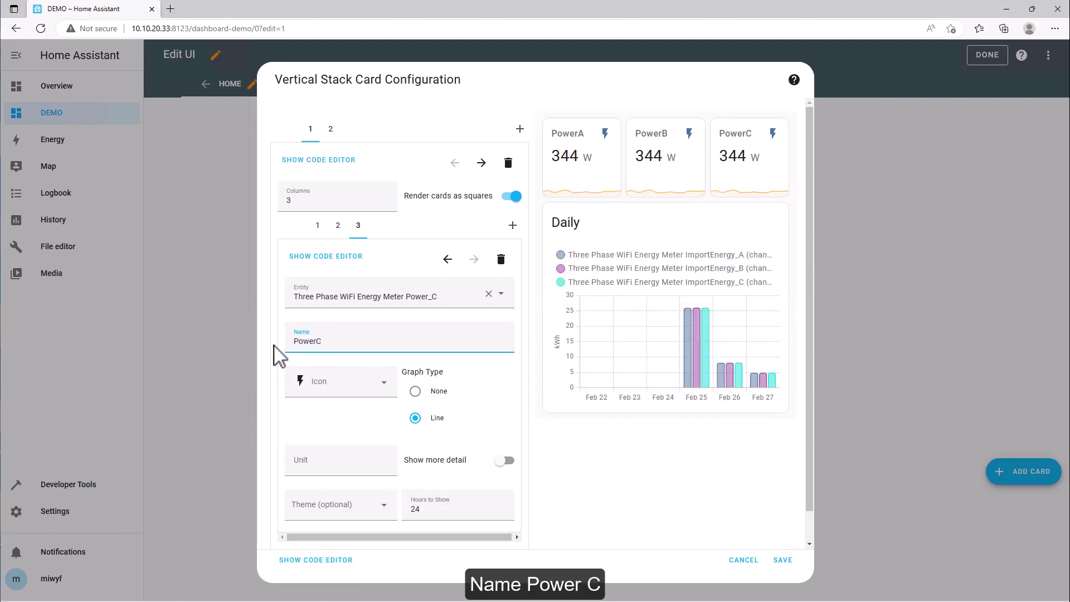
Change the duplicated stack's statistics graph to the Month period with 180 days to show, title it Monthly, and save the card
click(330, 130)
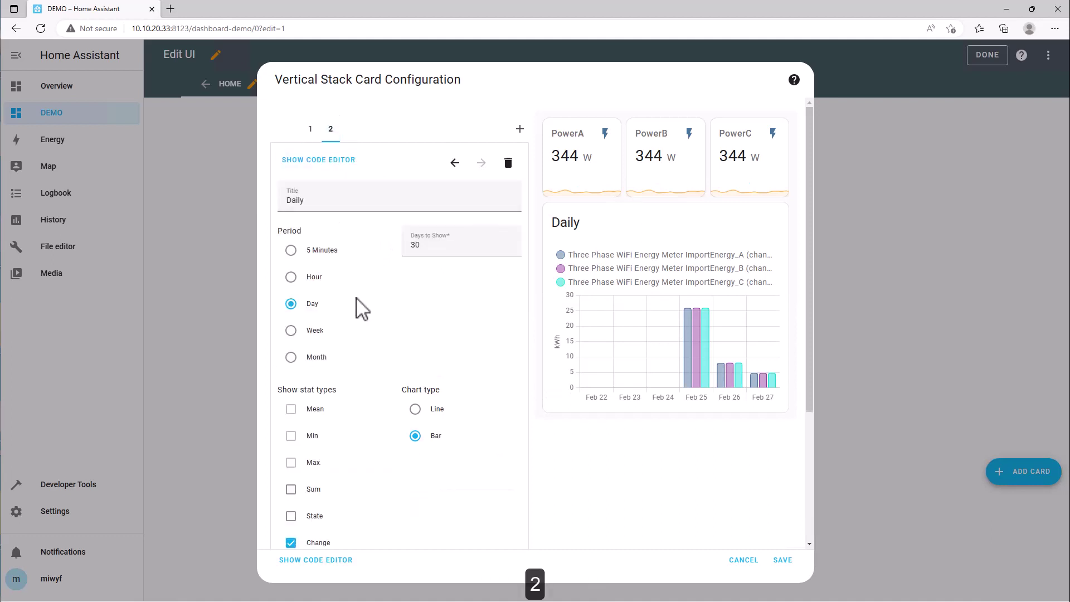
click(317, 357)
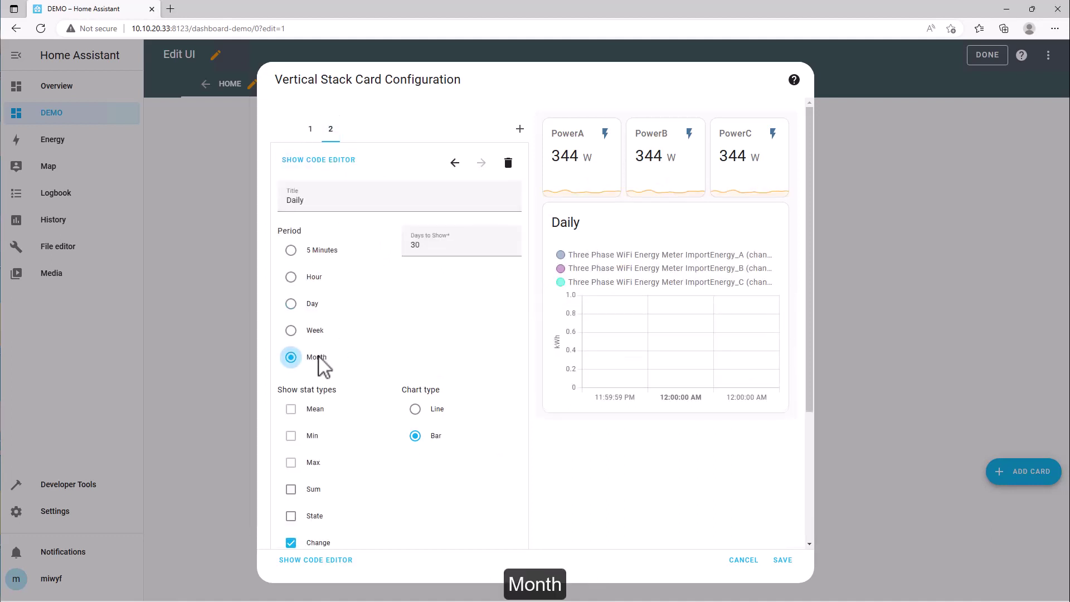
double_click(490, 246)
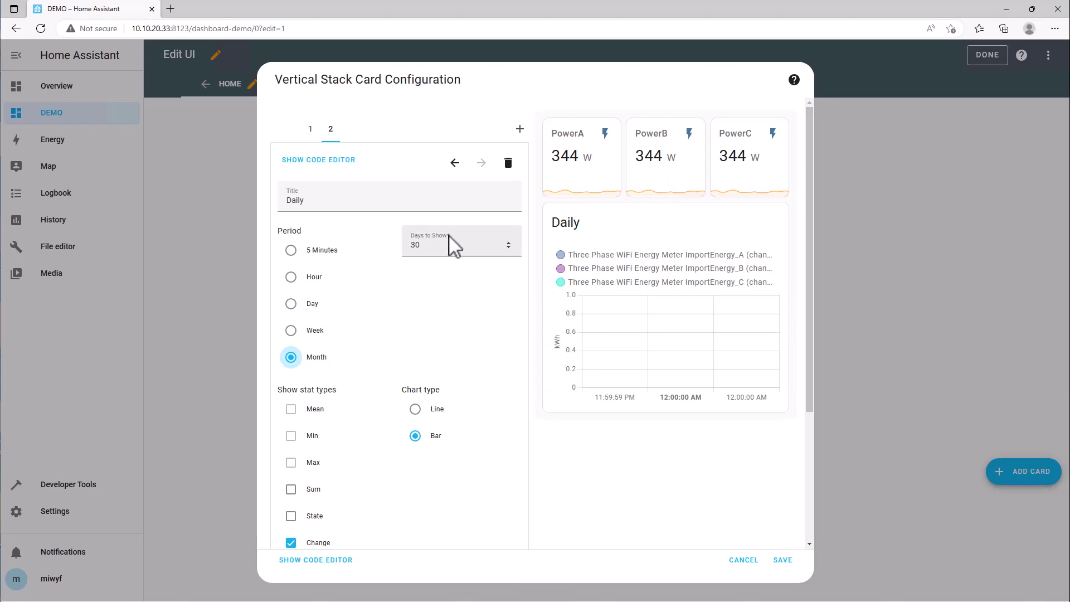
text(180)
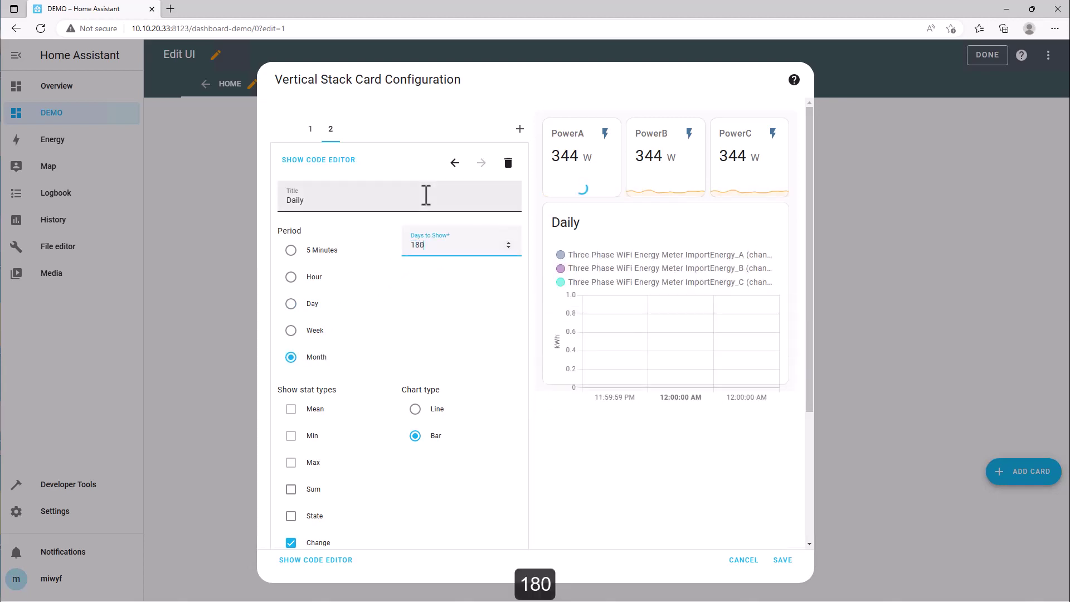
double_click(310, 200)
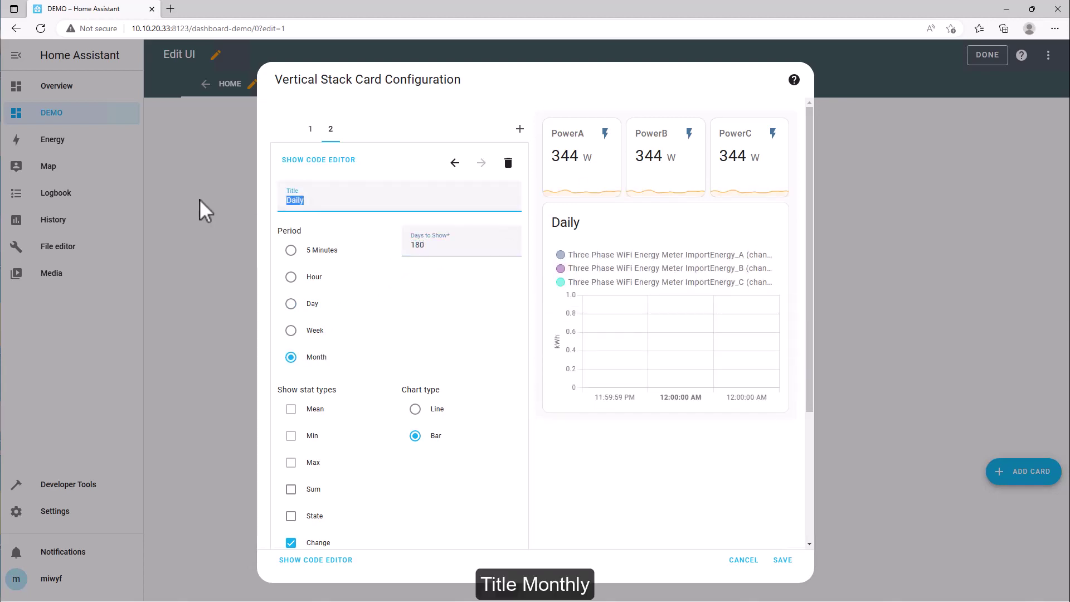
text(Monthly)
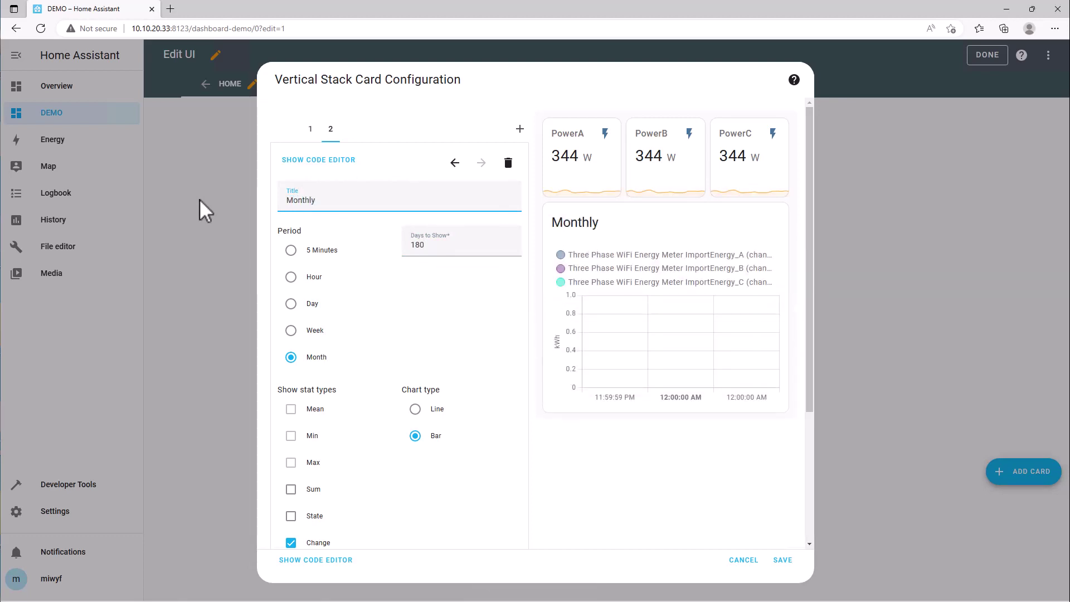
click(777, 560)
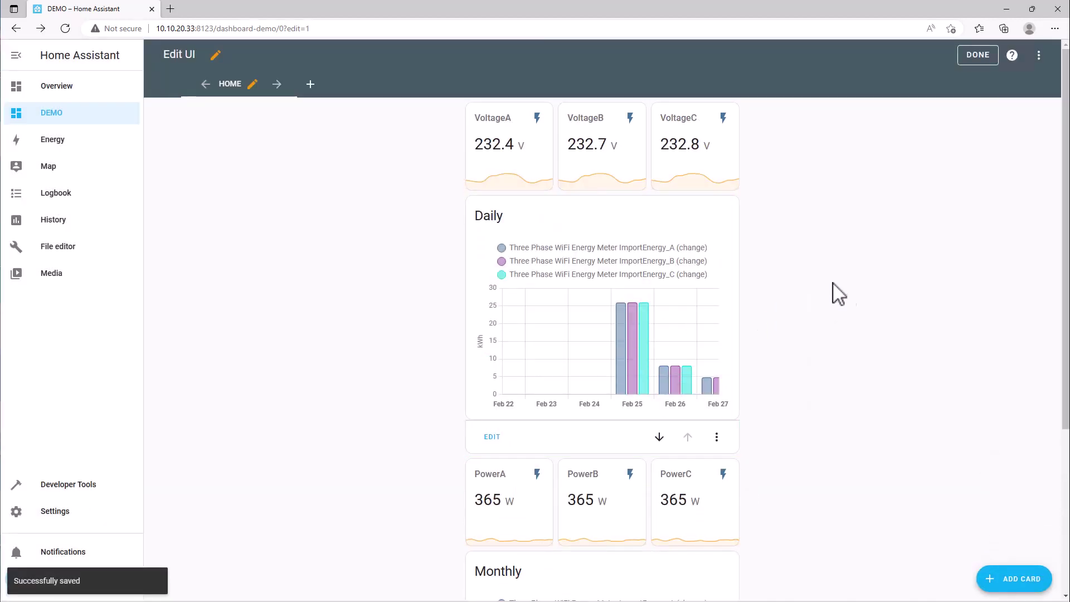
Add a Markdown card to the voltage vertical stack below the Daily graph
scroll(792, 335, down, 3)
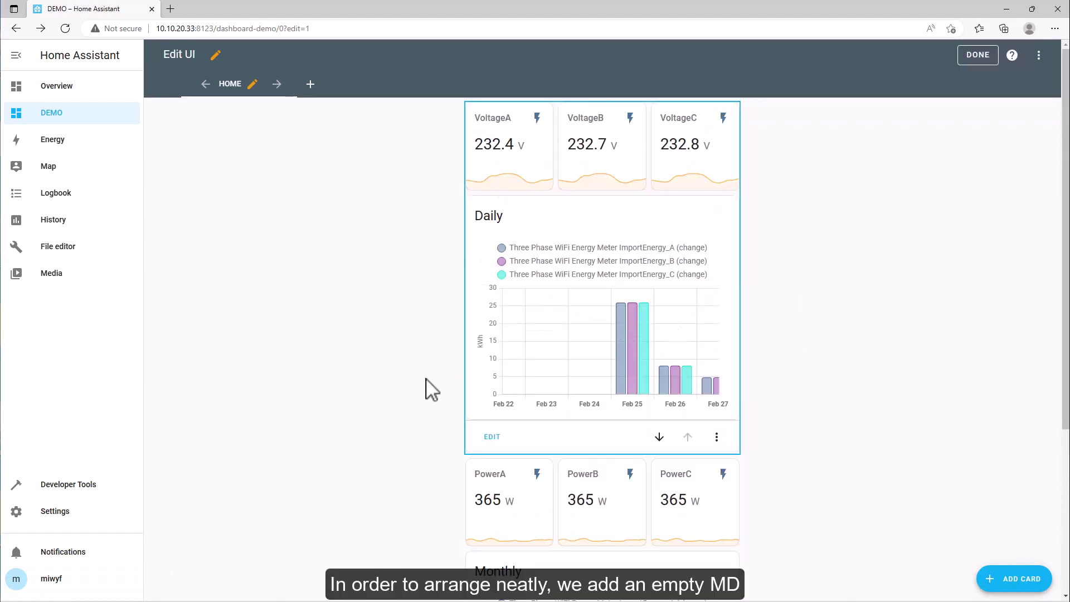
click(497, 438)
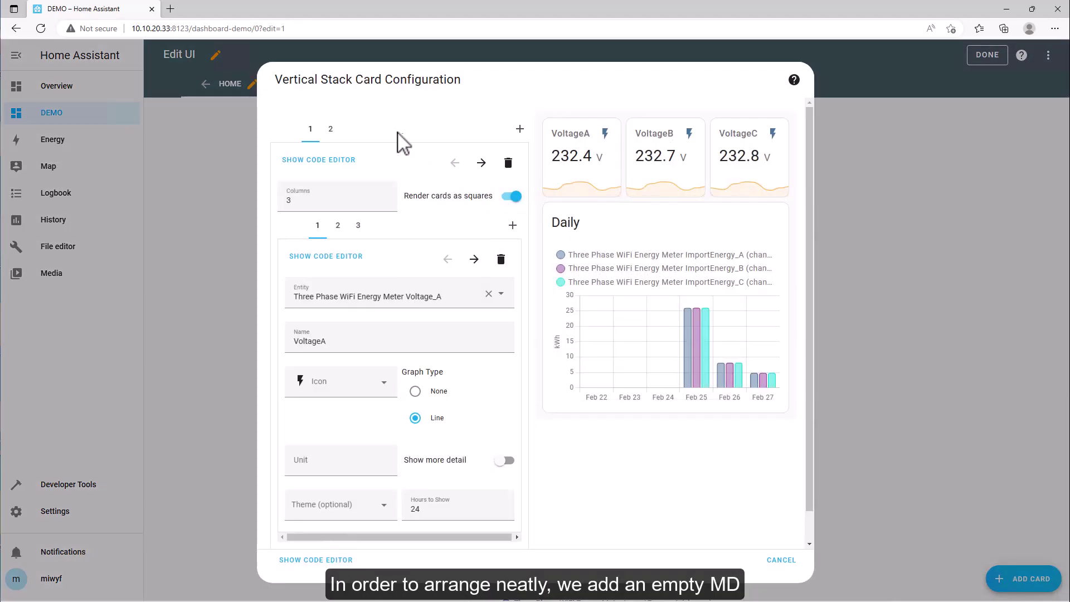
click(330, 130)
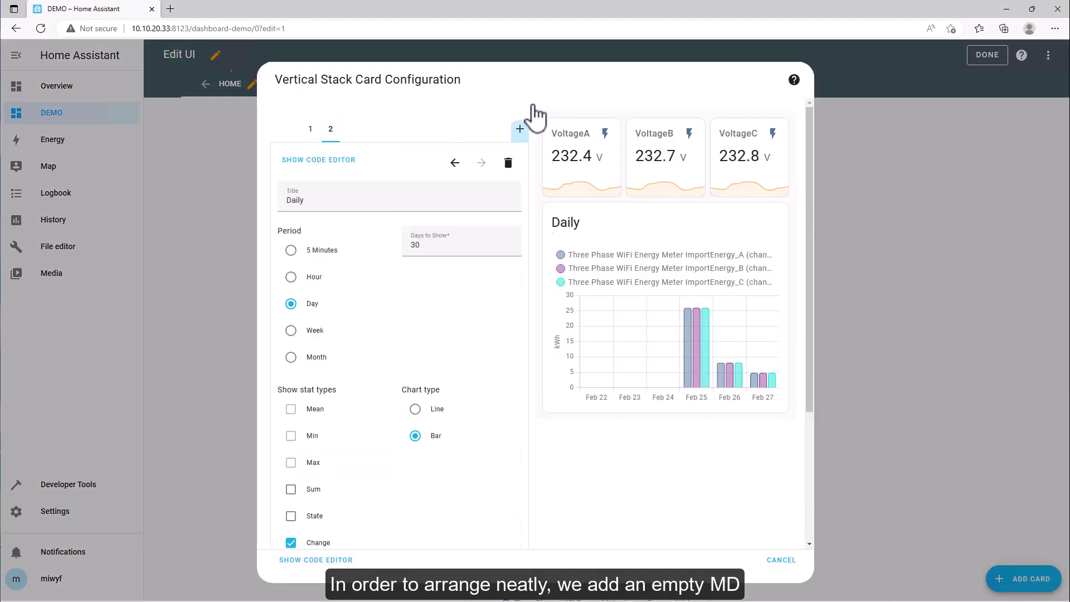
click(519, 131)
scroll(385, 353, down, 5)
scroll(388, 357, down, 6)
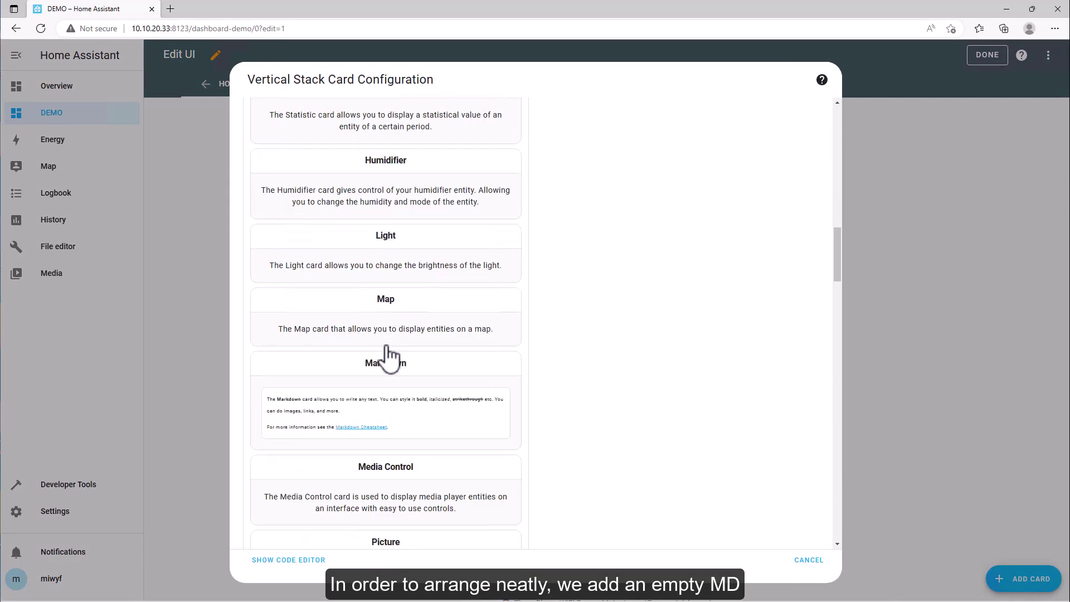
click(399, 406)
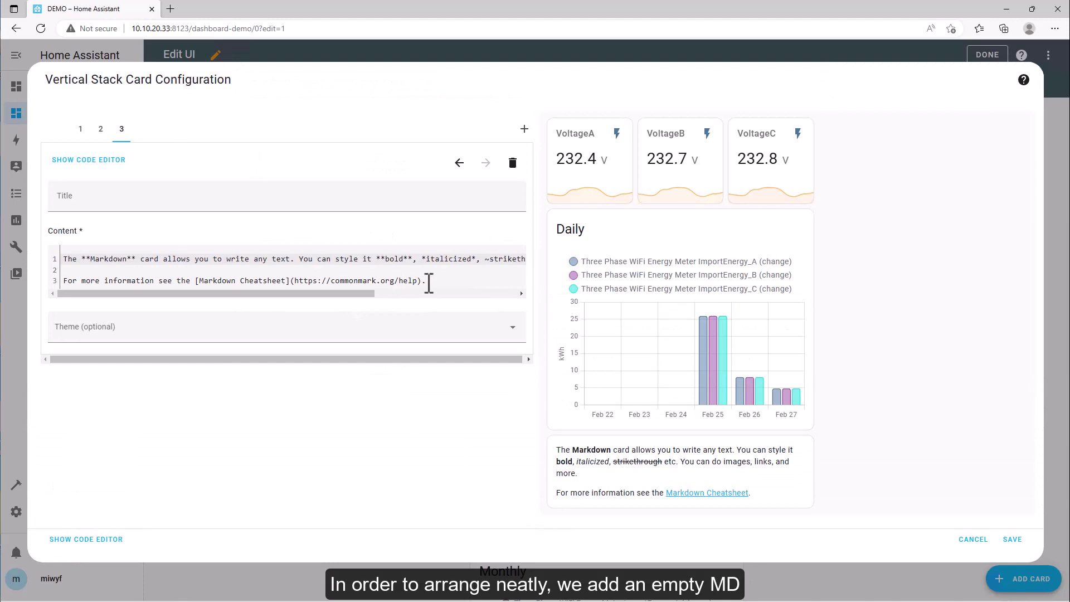
Replace the Markdown card's sample content with a line of dashes (------------) and save the stack
drag(429, 284, 87, 242)
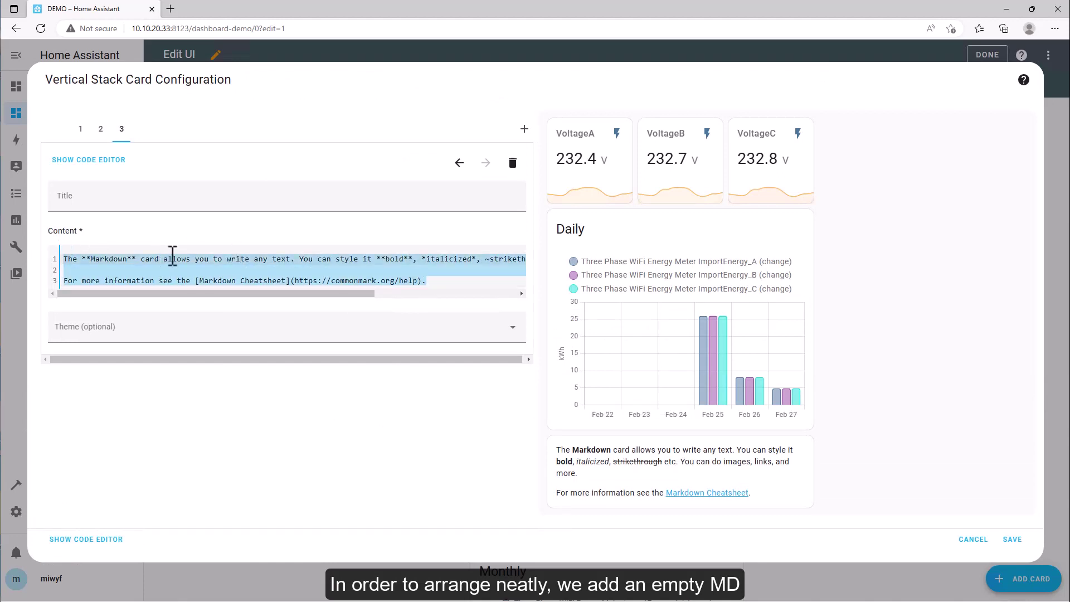
key(BackSpace)
text(------------)
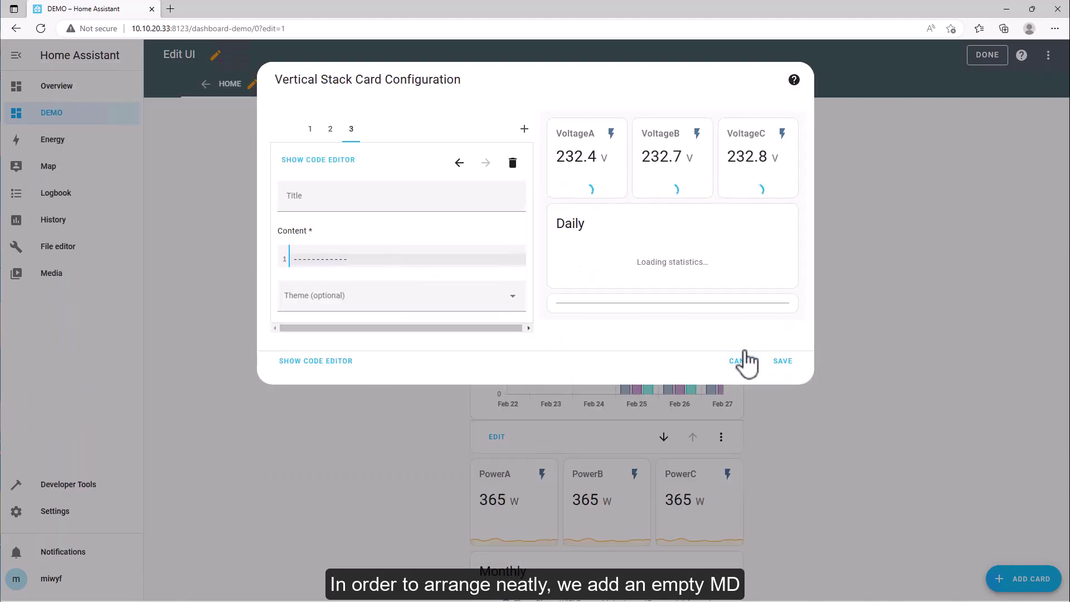
click(782, 363)
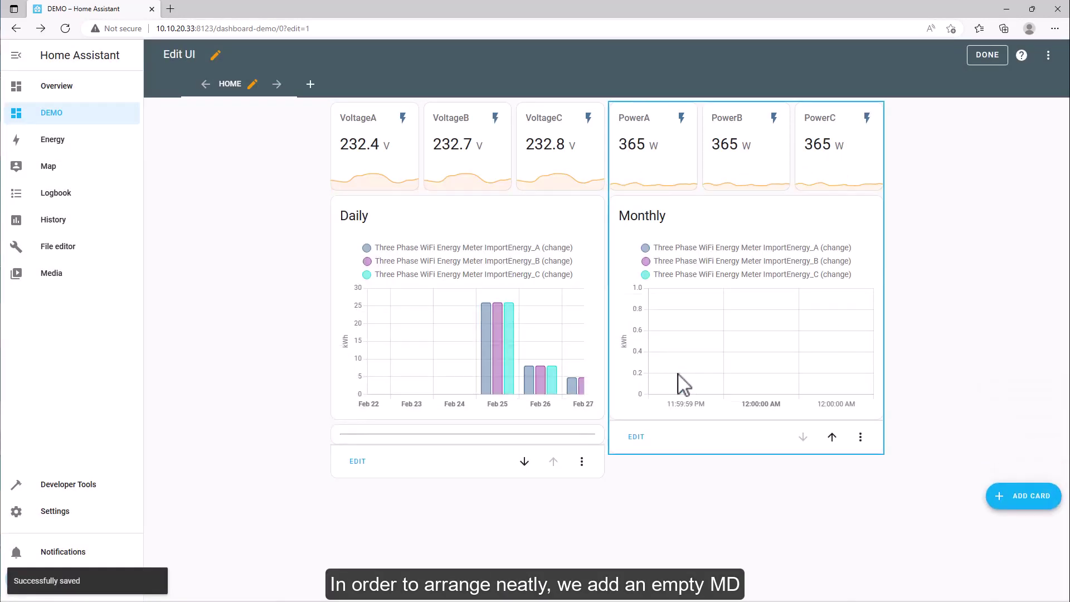
Add a Markdown card to the power vertical stack below the Monthly graph
click(640, 437)
click(331, 128)
click(519, 129)
scroll(352, 360, down, 12)
scroll(353, 363, down, 4)
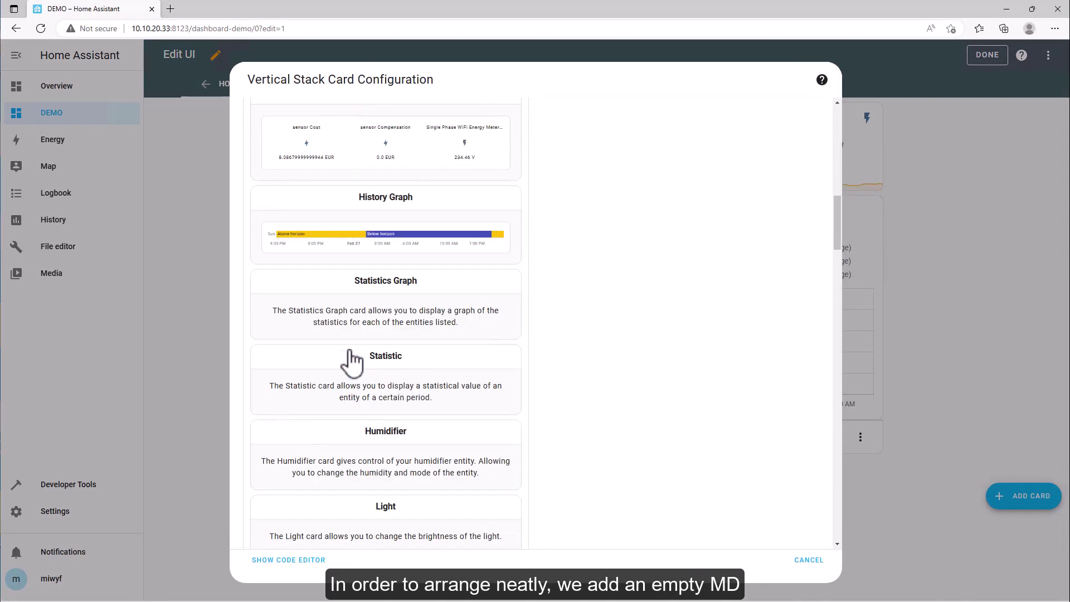
scroll(346, 363, down, 5)
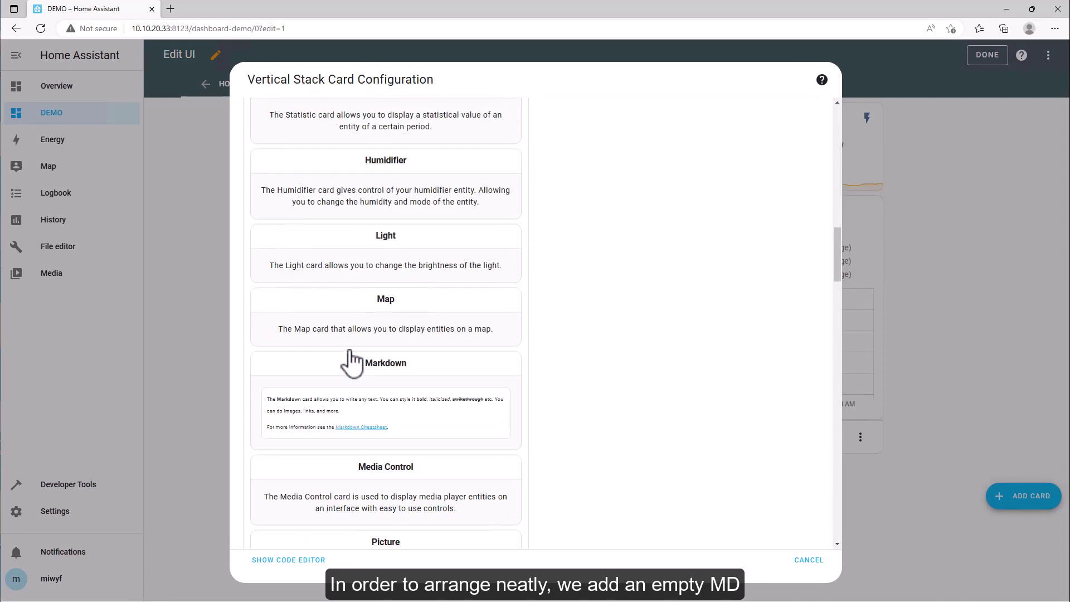
click(366, 418)
Replace the new Markdown card's sample content with a line of dashes (------) and save the power stack
key(ctrl+a)
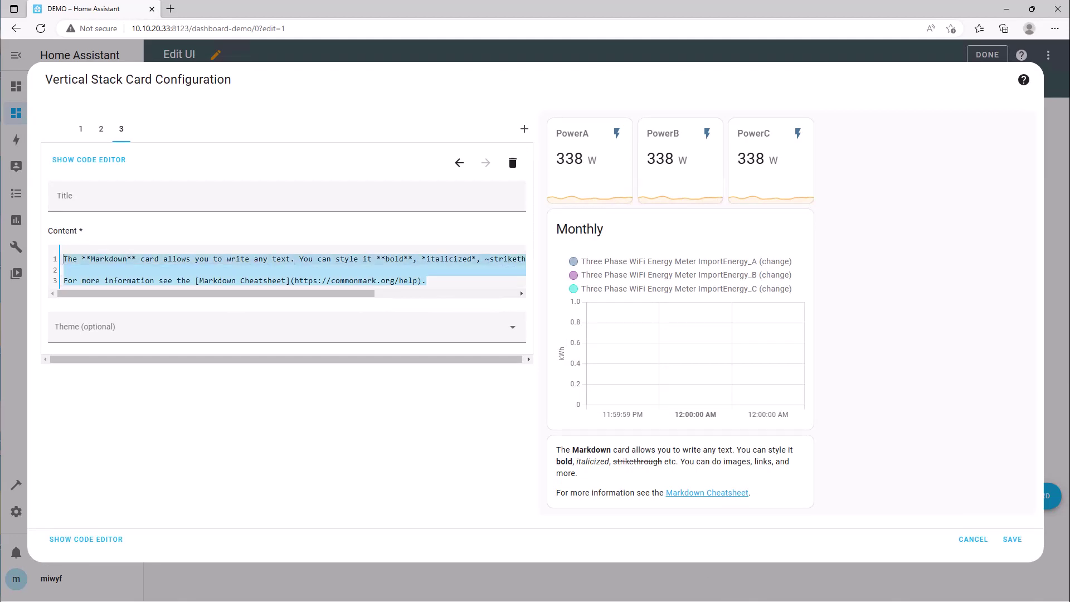
key(BackSpace)
text(----)
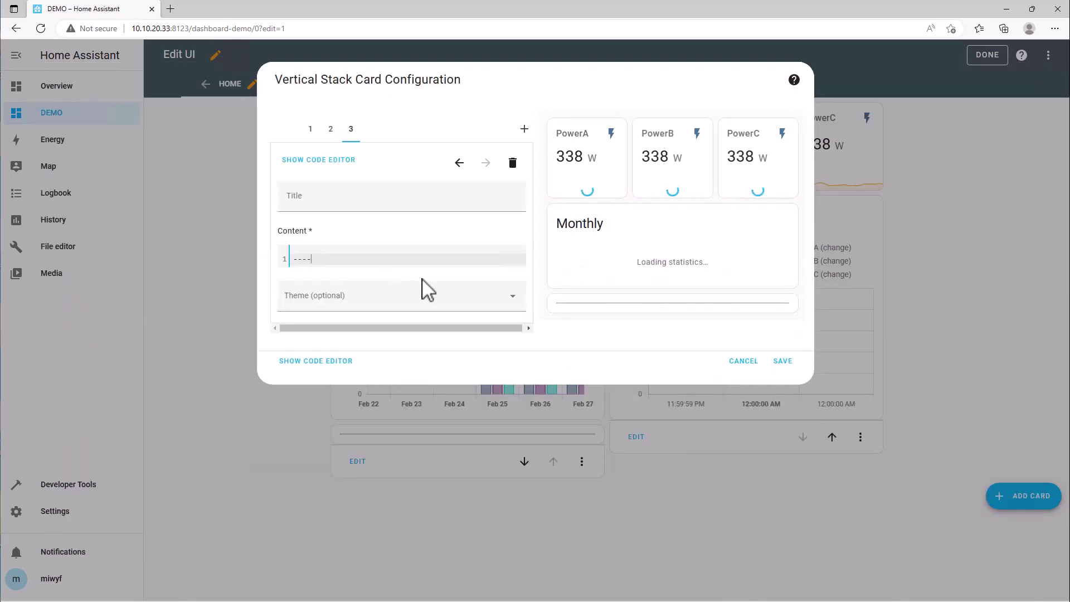
text(--)
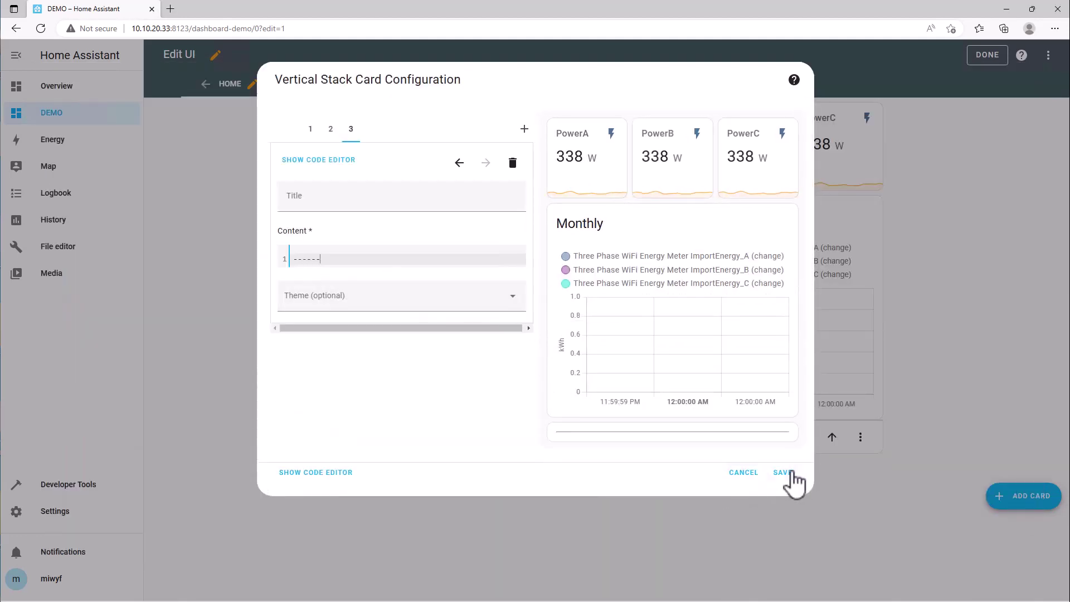
click(791, 473)
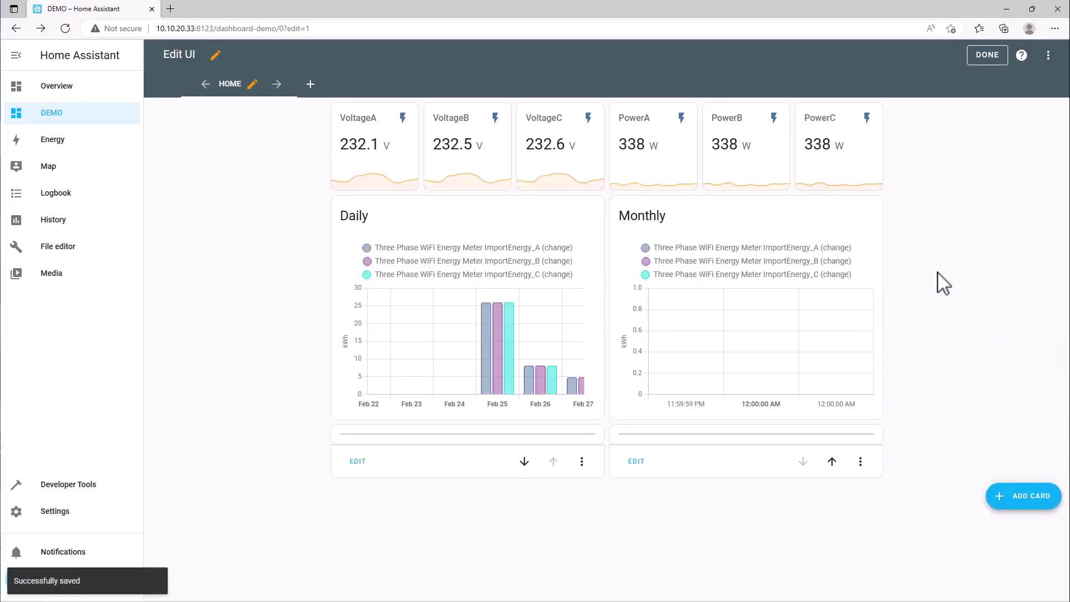
Duplicate the vertical stack that holds the three power sensors and the Monthly graph
click(862, 461)
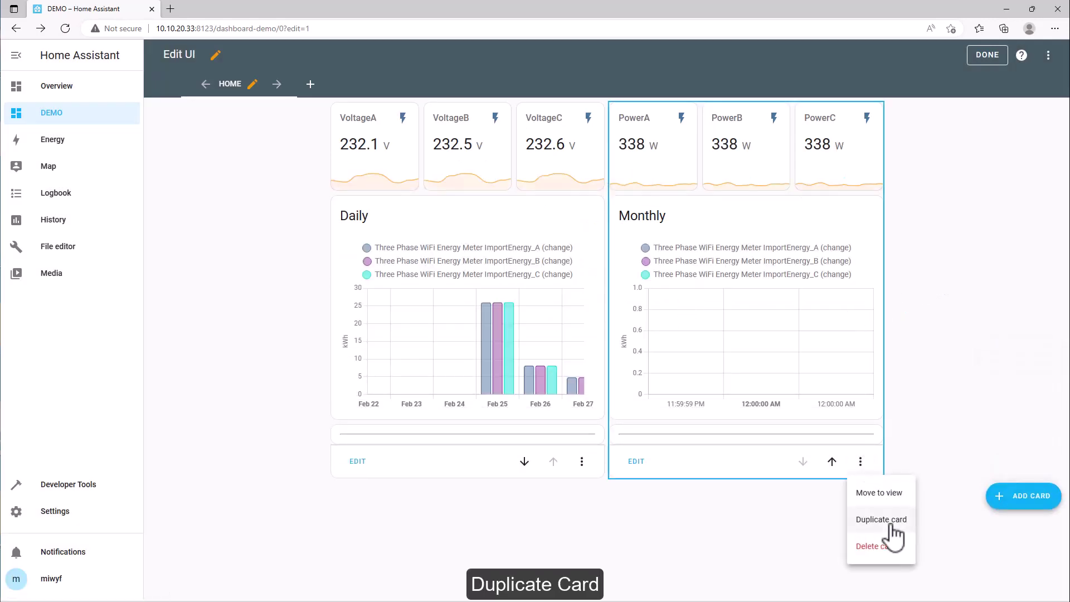
click(883, 519)
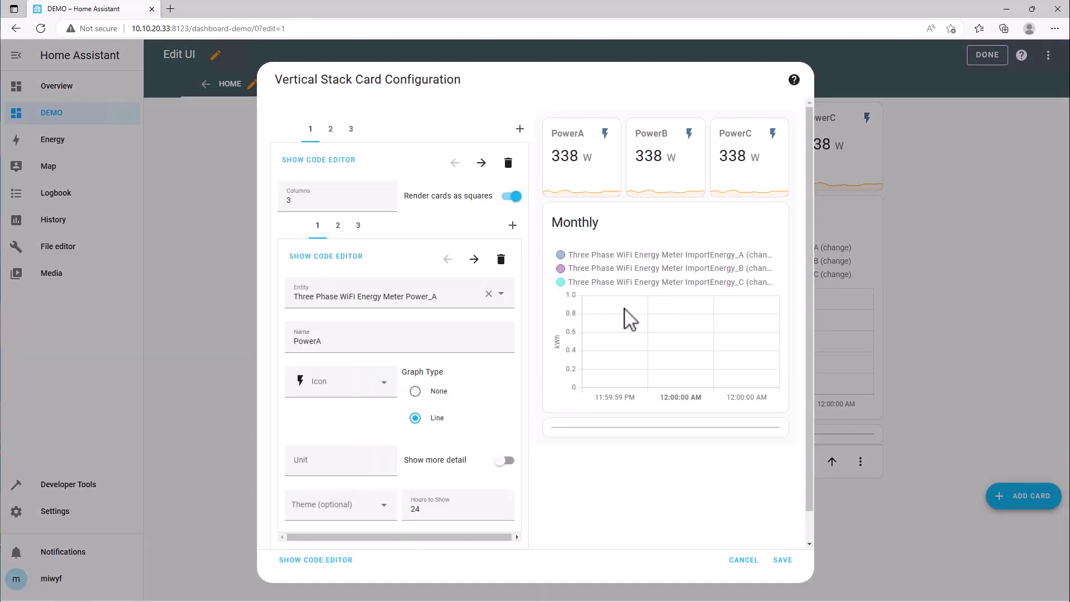
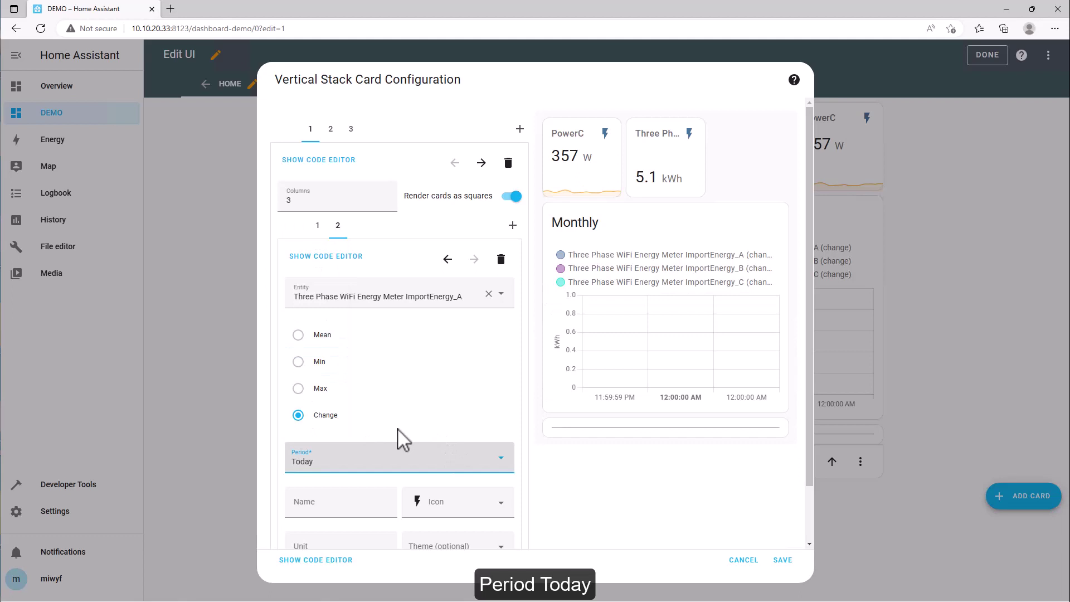
Name the ImportEnergy_A statistic card TodayA and delete the remaining PowerC card from the duplicated stack's grid
click(343, 505)
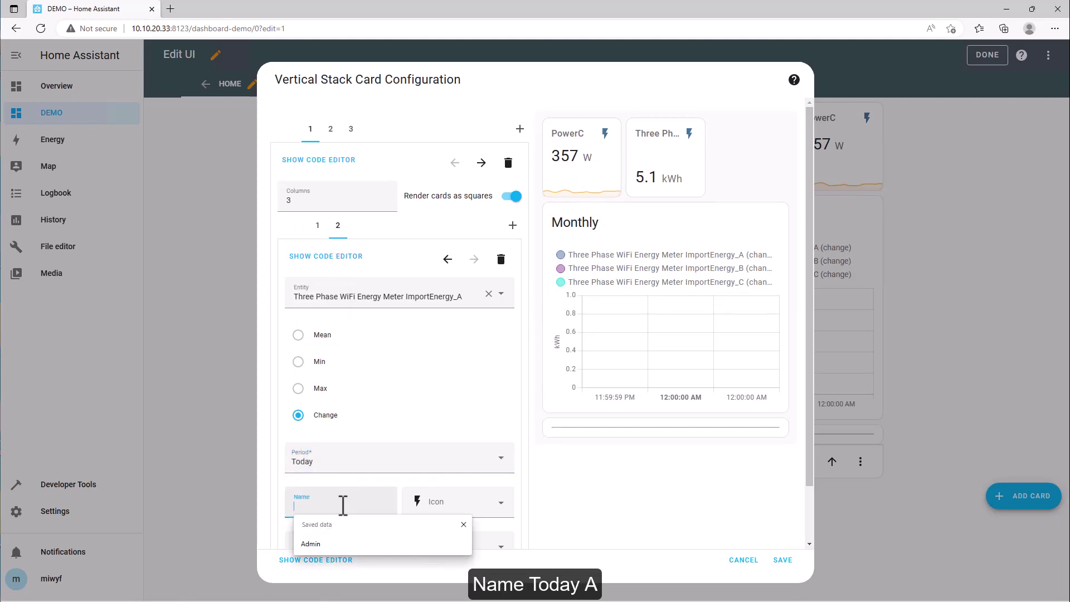
text(Toda)
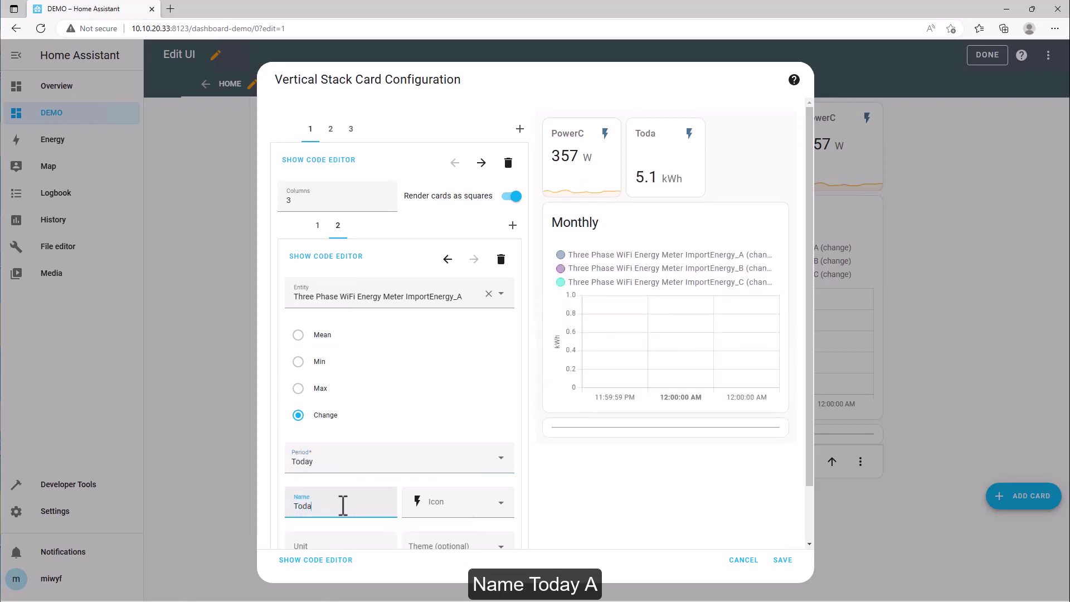
text(yA)
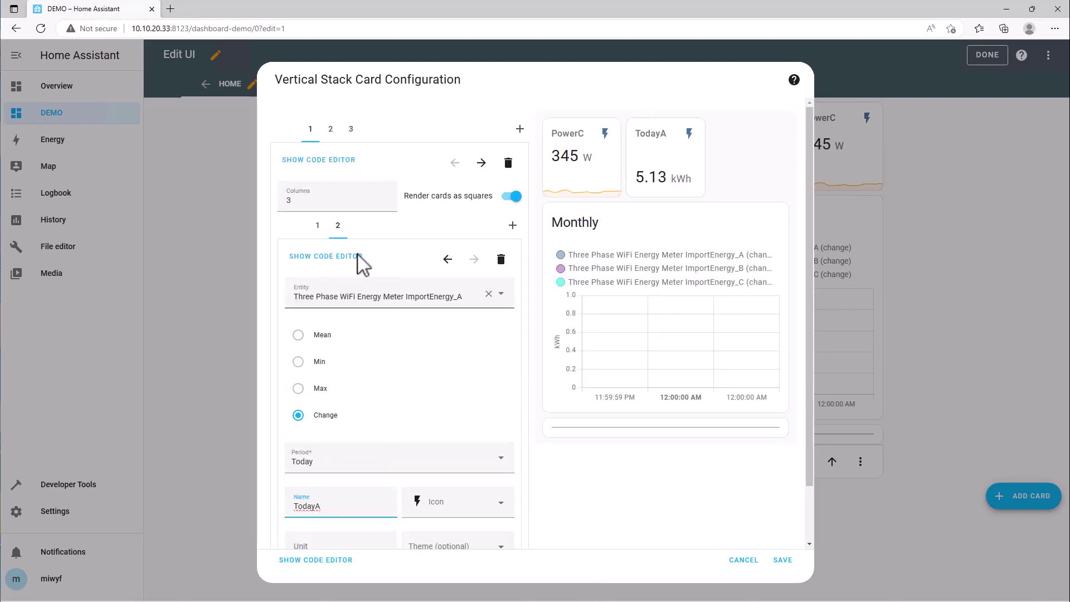
click(317, 225)
click(501, 259)
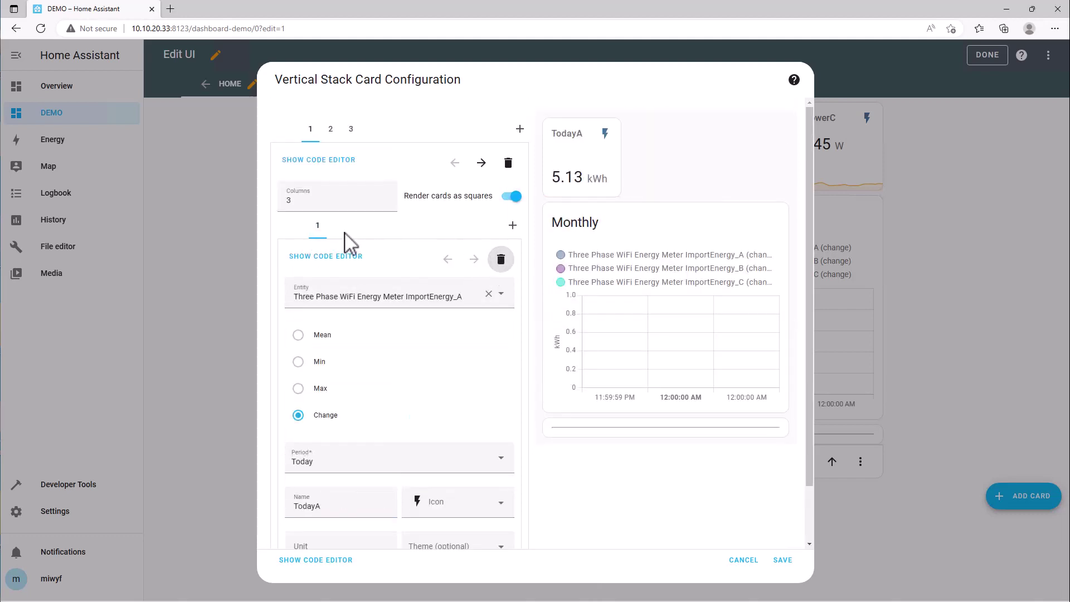
Add a second Statistic card to the grid with the entity Three Phase WiFi Energy Meter ImportEnergy_B
click(513, 226)
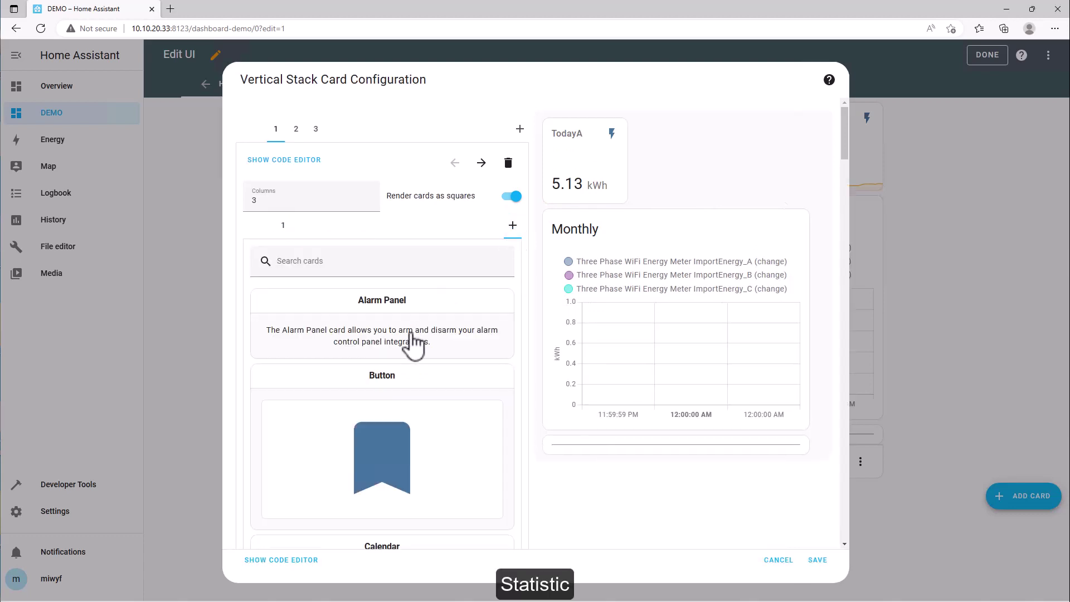
scroll(412, 344, down, 20)
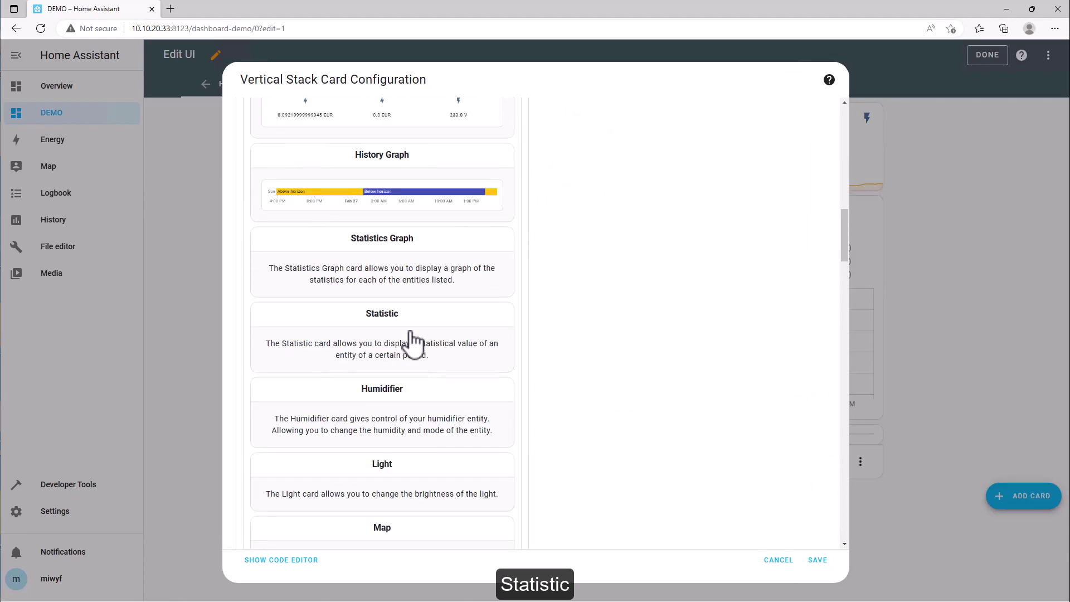
click(411, 343)
click(374, 300)
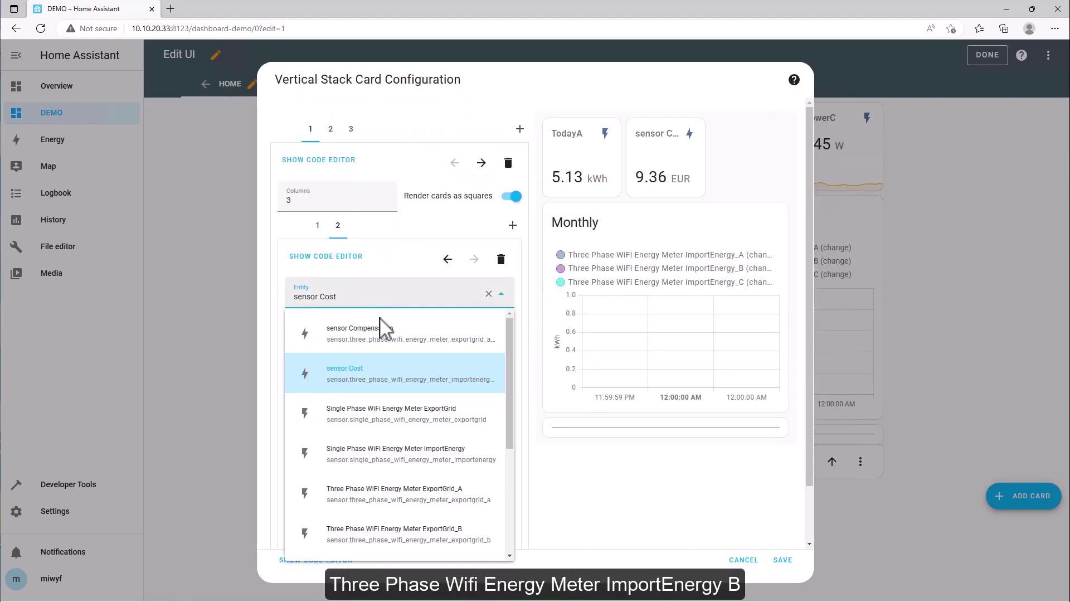
scroll(402, 455, down, 3)
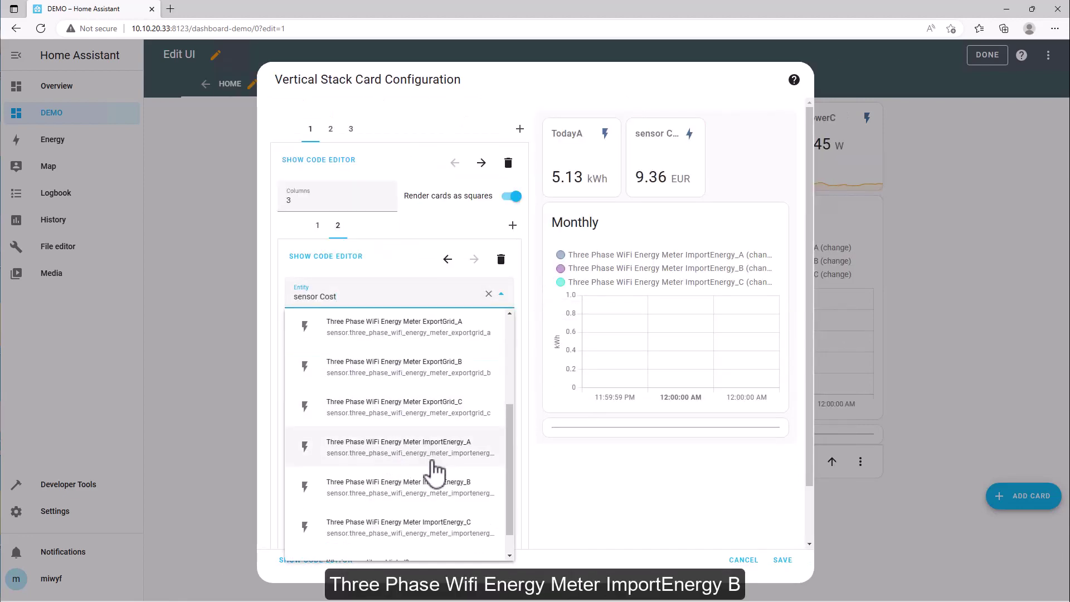
click(437, 489)
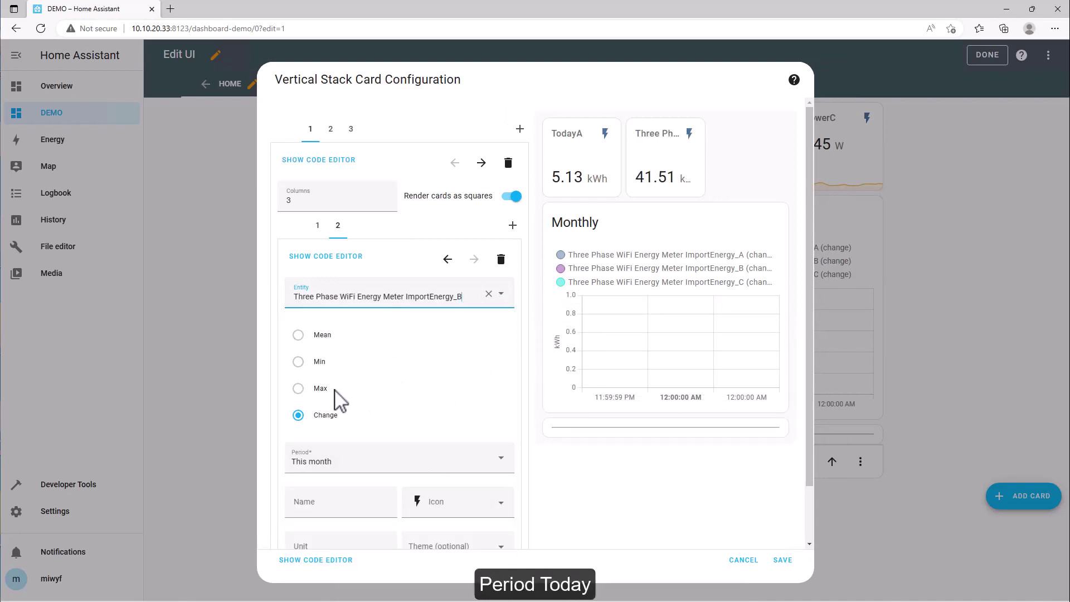
Set the ImportEnergy_B statistic card's period to Today and name it TodayB
click(356, 467)
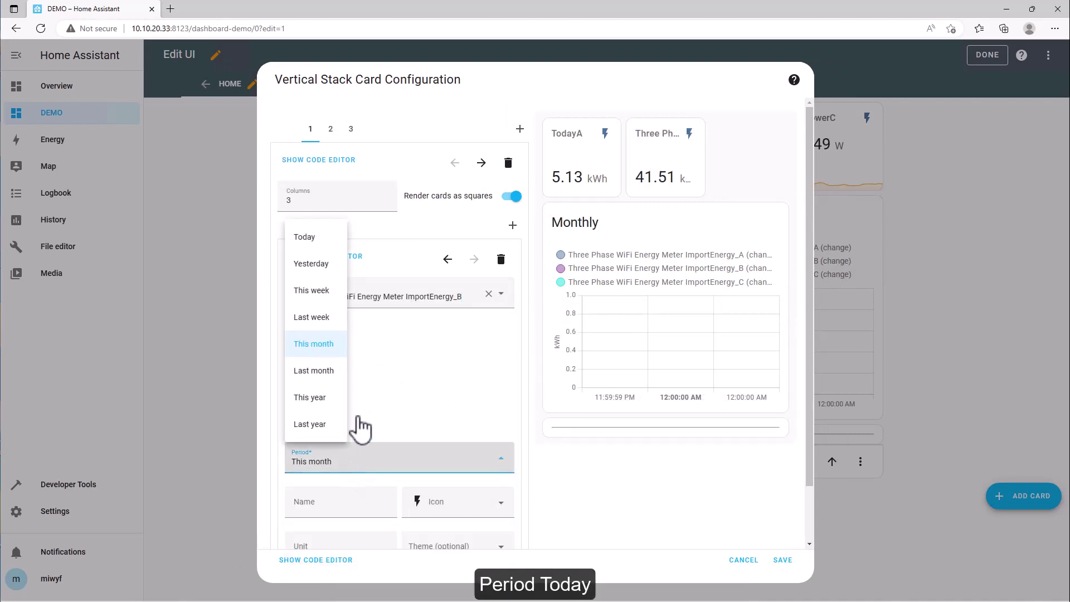
click(310, 238)
click(343, 503)
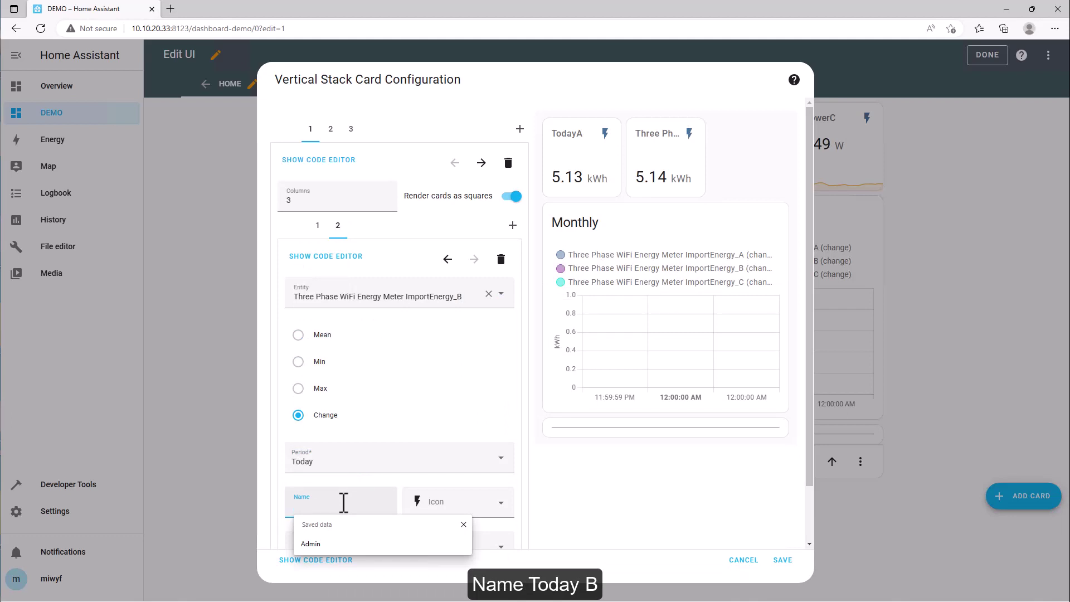
text(Today)
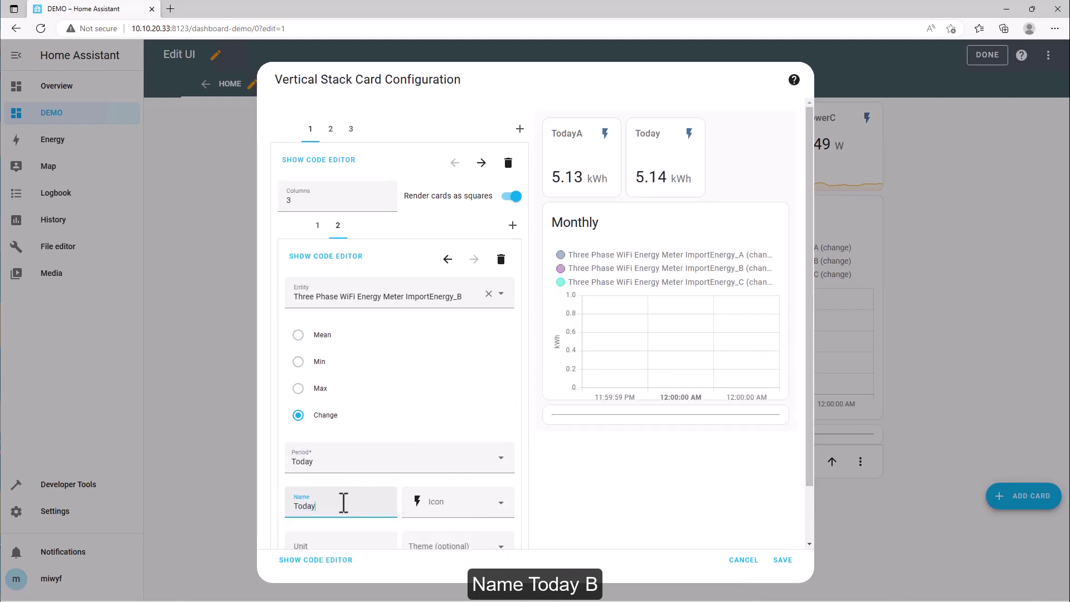
text(B)
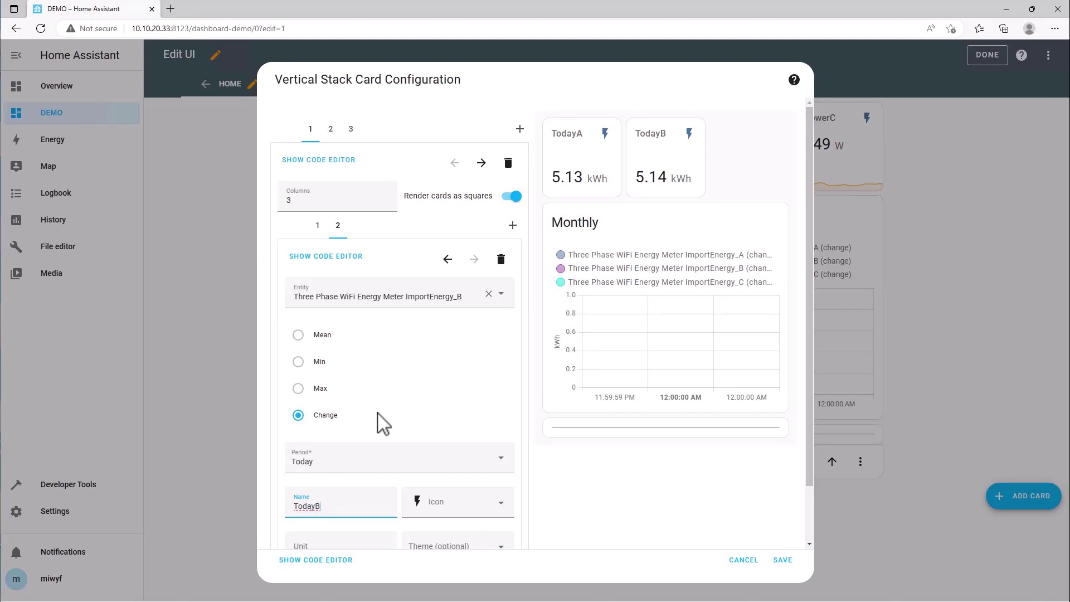
Add a third Statistic card to the grid with the entity Three Phase WiFi Energy Meter ImportEnergy_C
click(511, 226)
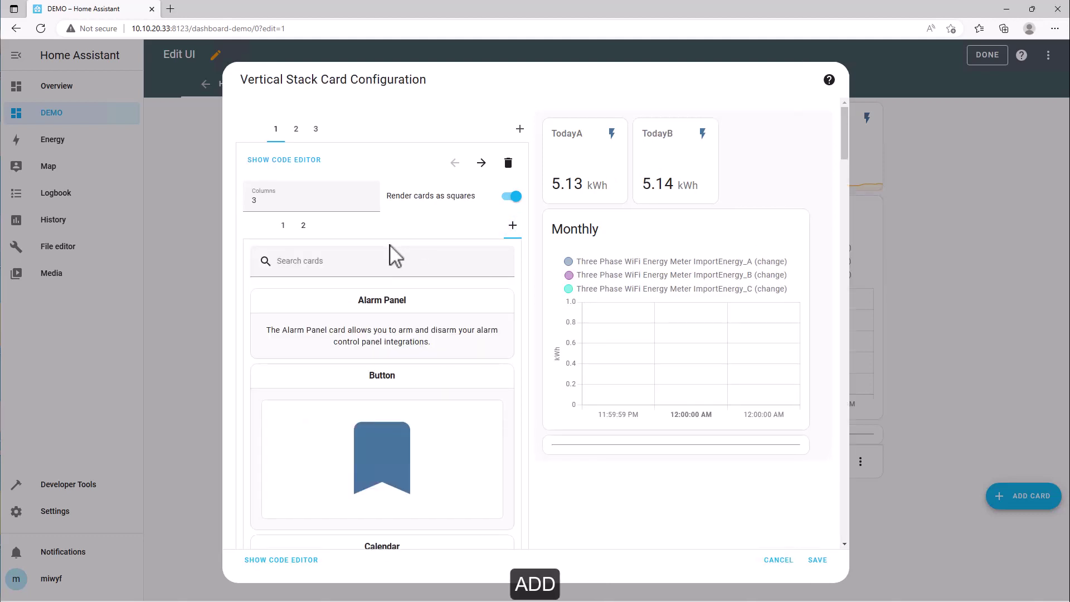
scroll(394, 327, down, 10)
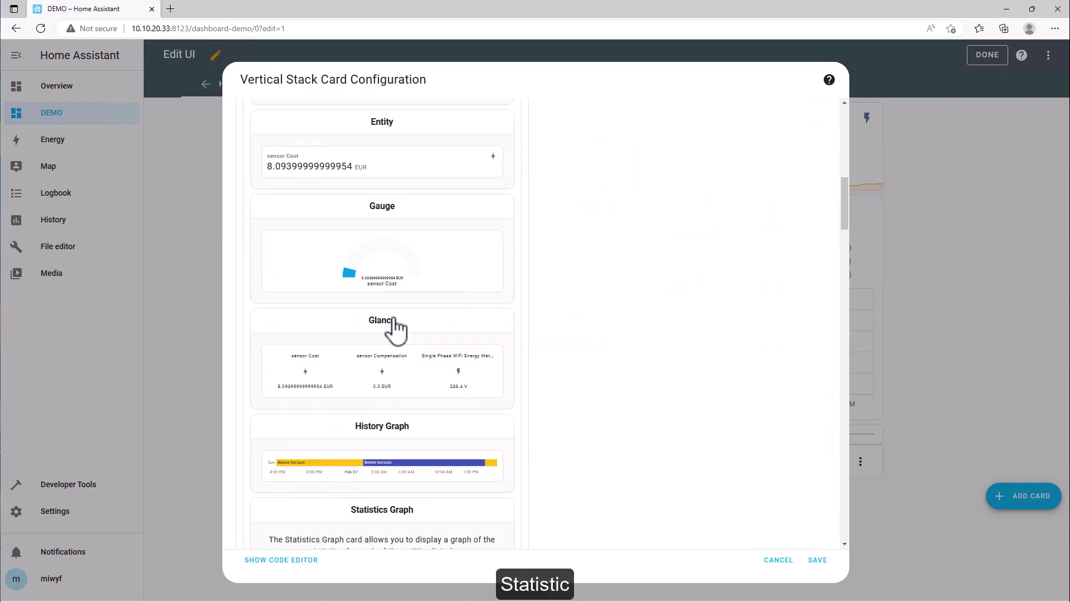
scroll(394, 327, down, 3)
click(404, 486)
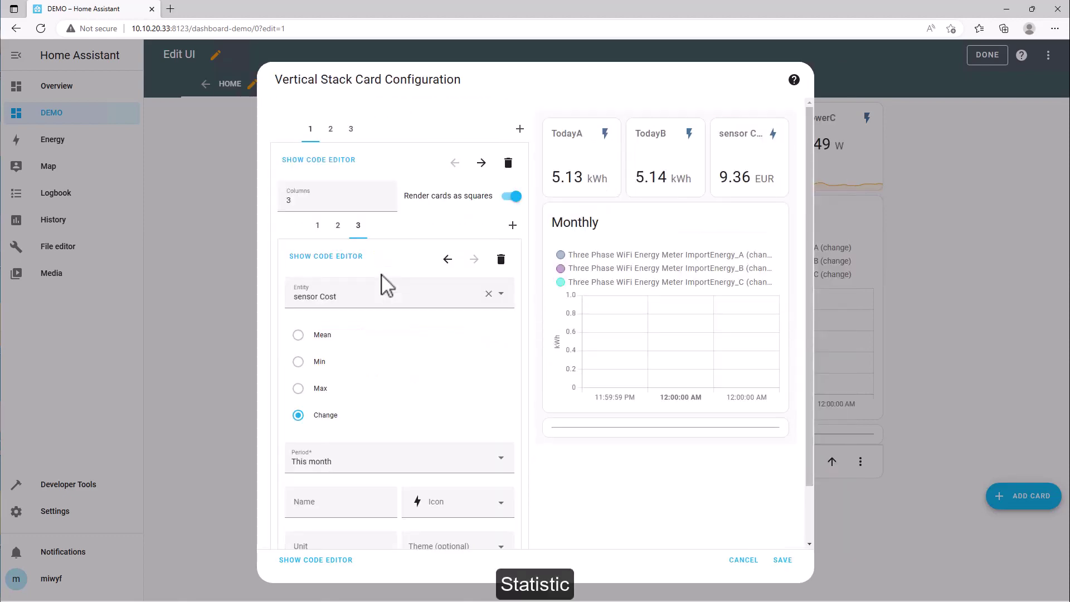
click(349, 300)
scroll(435, 402, down, 5)
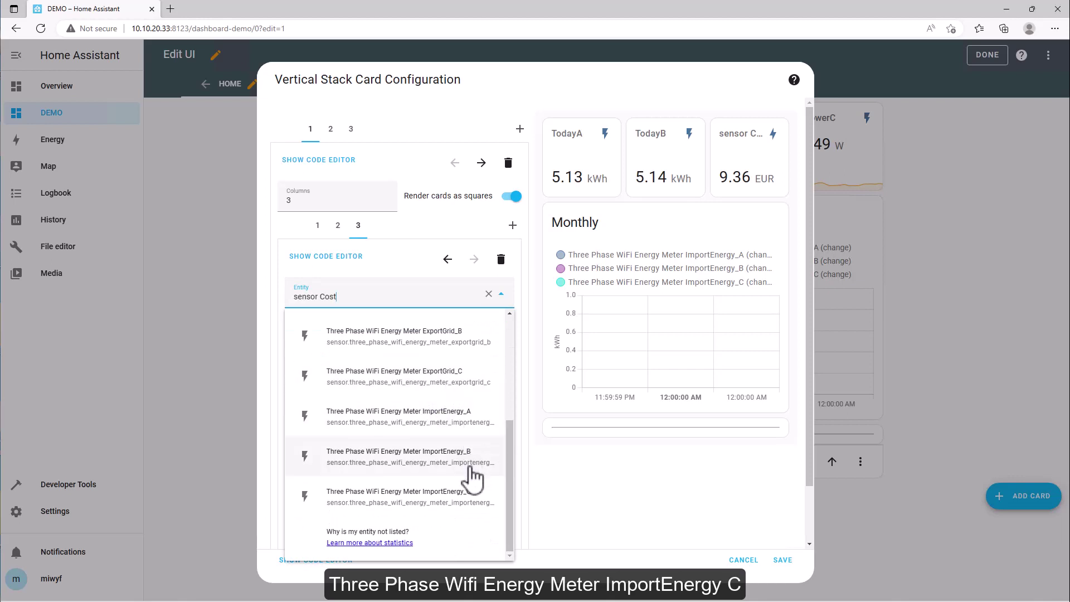
click(453, 513)
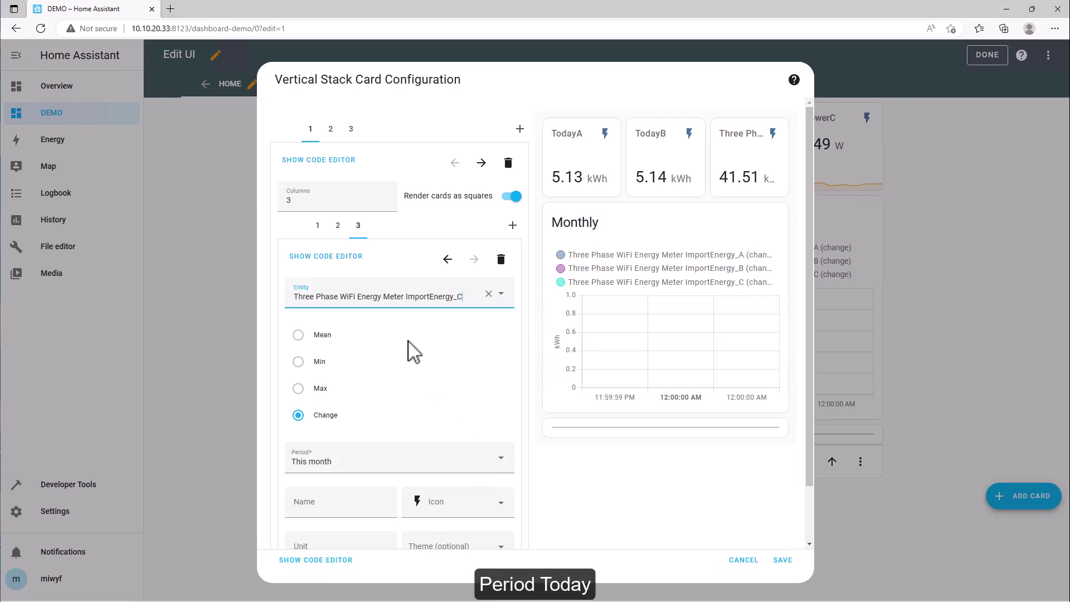
Set the ImportEnergy_C statistic card's period to Today and name it TodayC
click(365, 461)
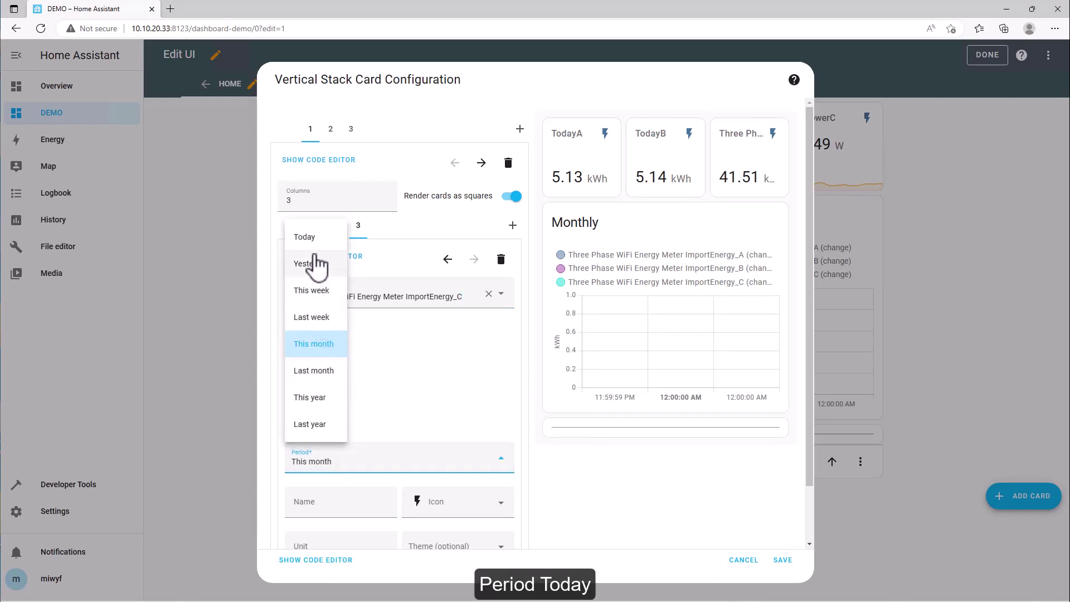
click(307, 237)
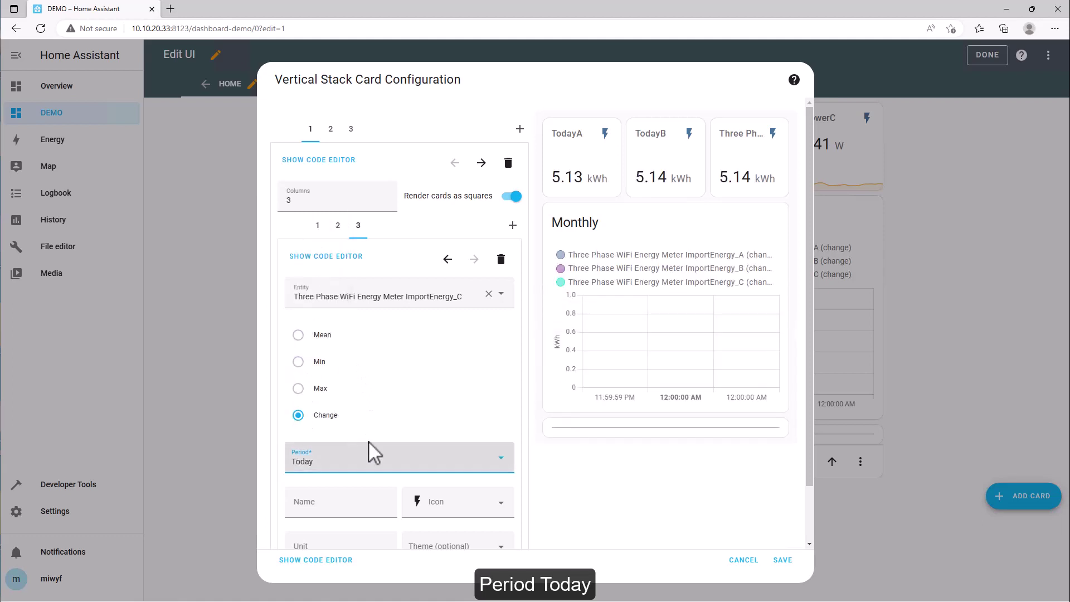
click(333, 505)
text(Today)
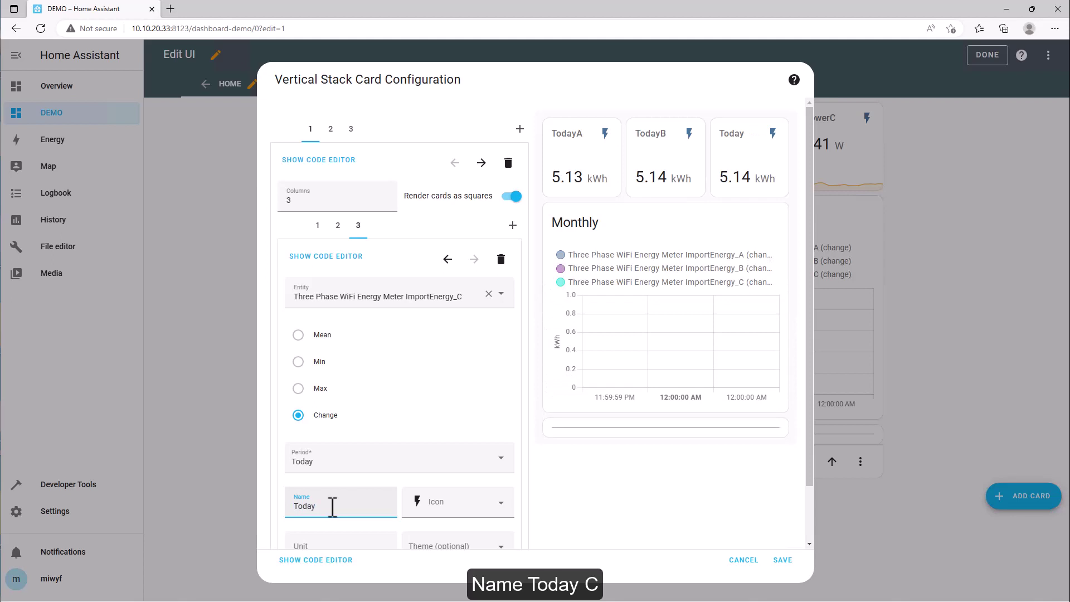
text(C)
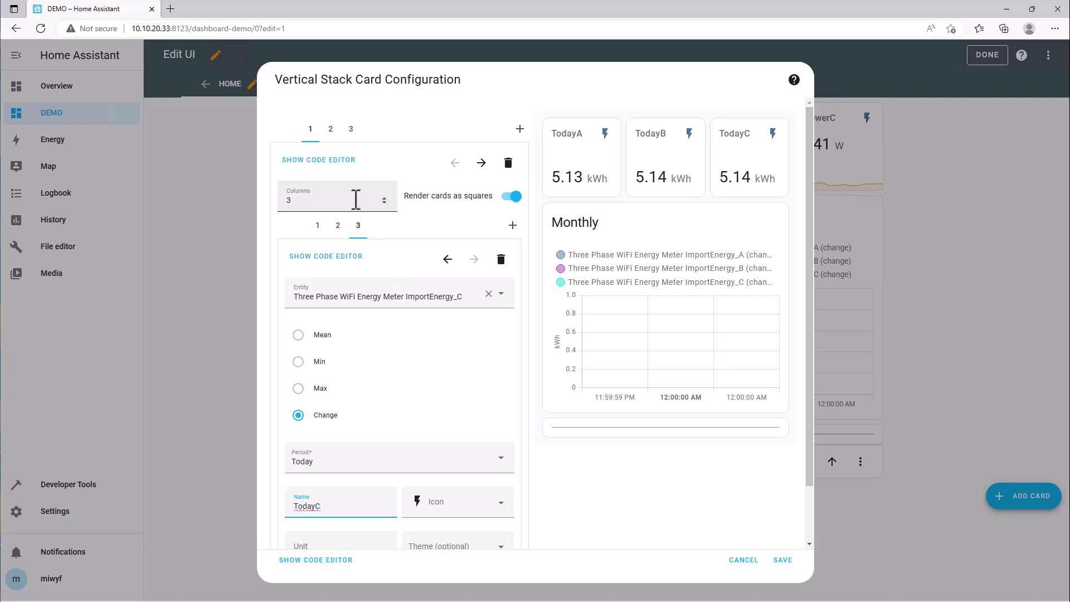
Add a second Grid card as the fourth card of the vertical stack
click(331, 130)
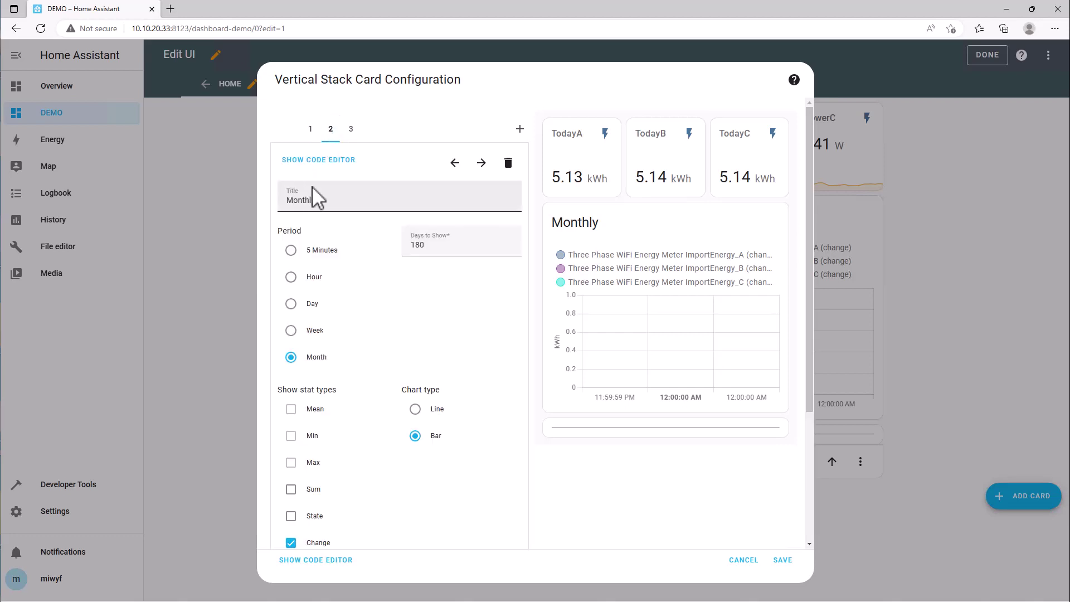
click(520, 128)
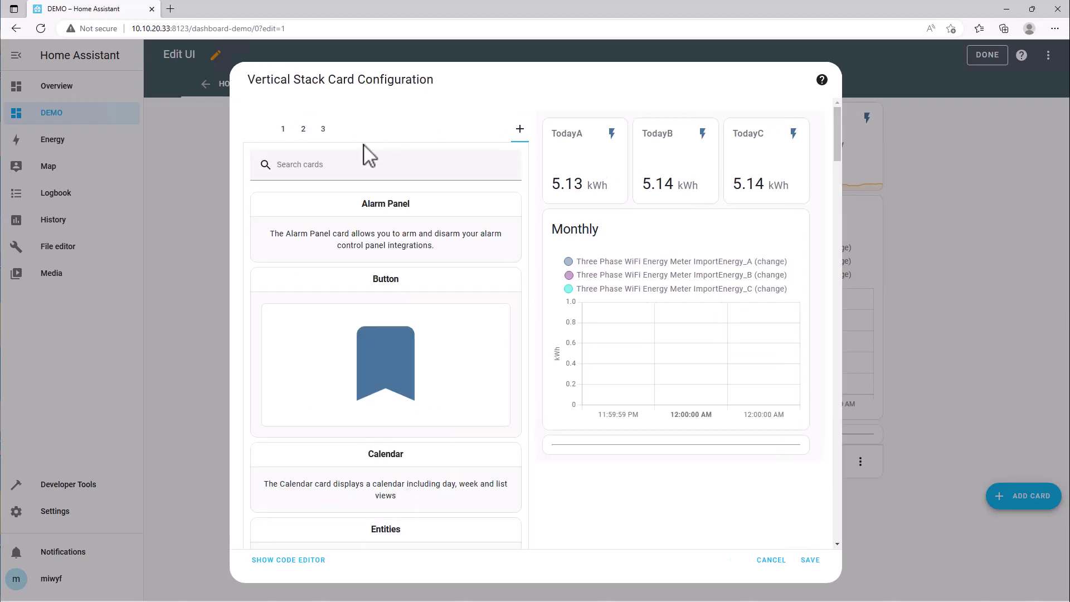
scroll(413, 299, down, 9)
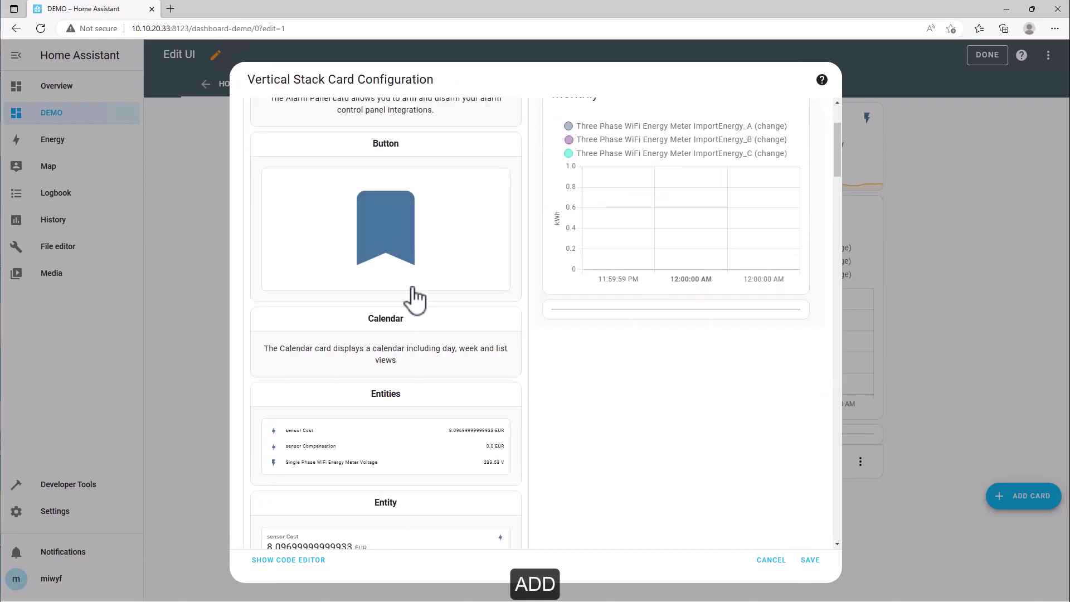
scroll(413, 299, down, 5)
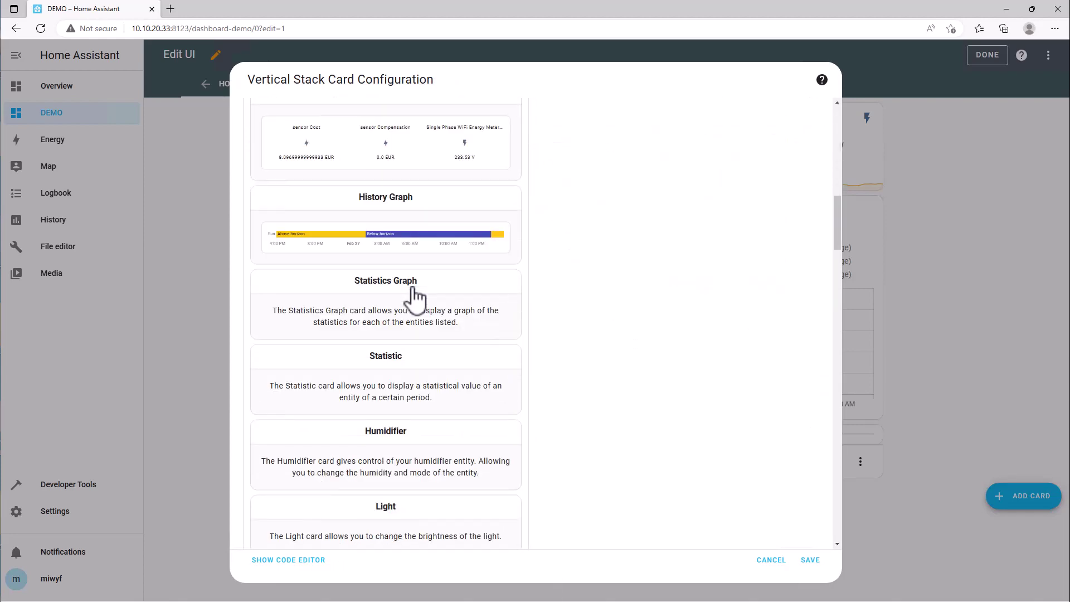
scroll(414, 299, down, 4)
scroll(414, 300, down, 14)
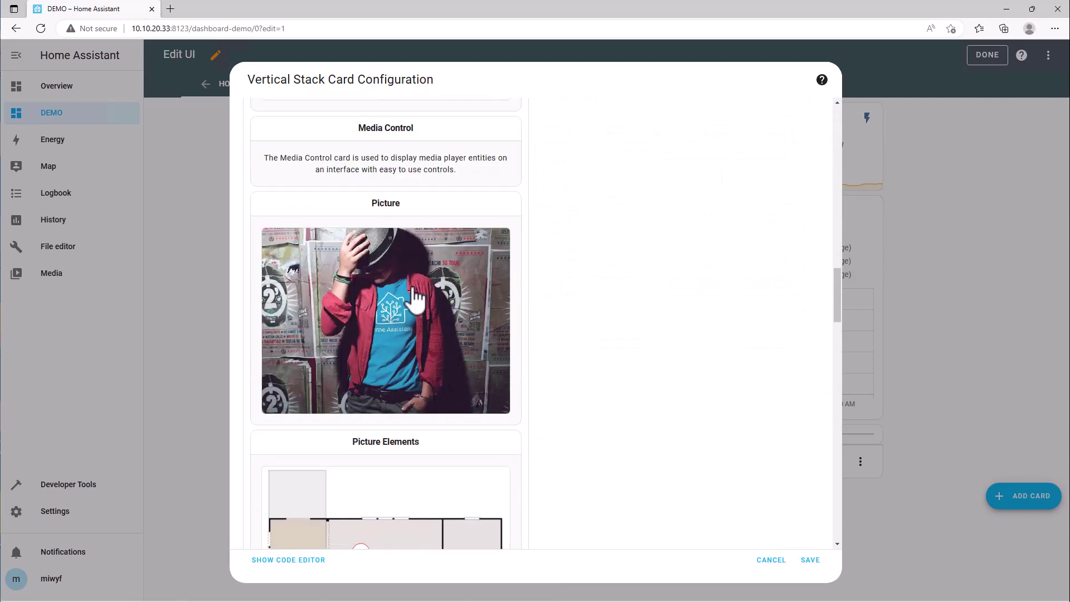
scroll(414, 300, down, 15)
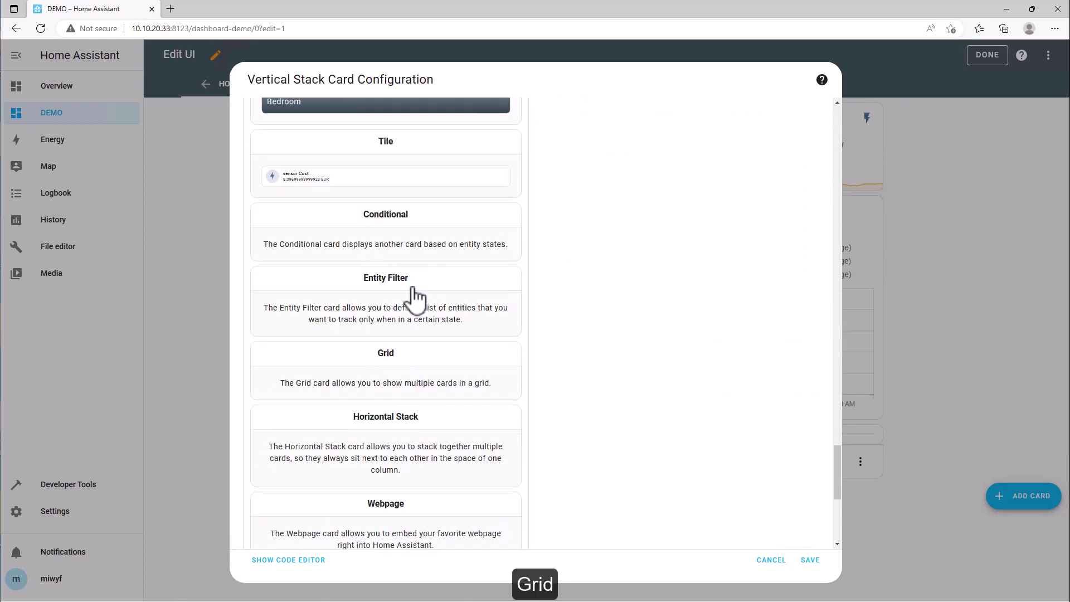
click(406, 376)
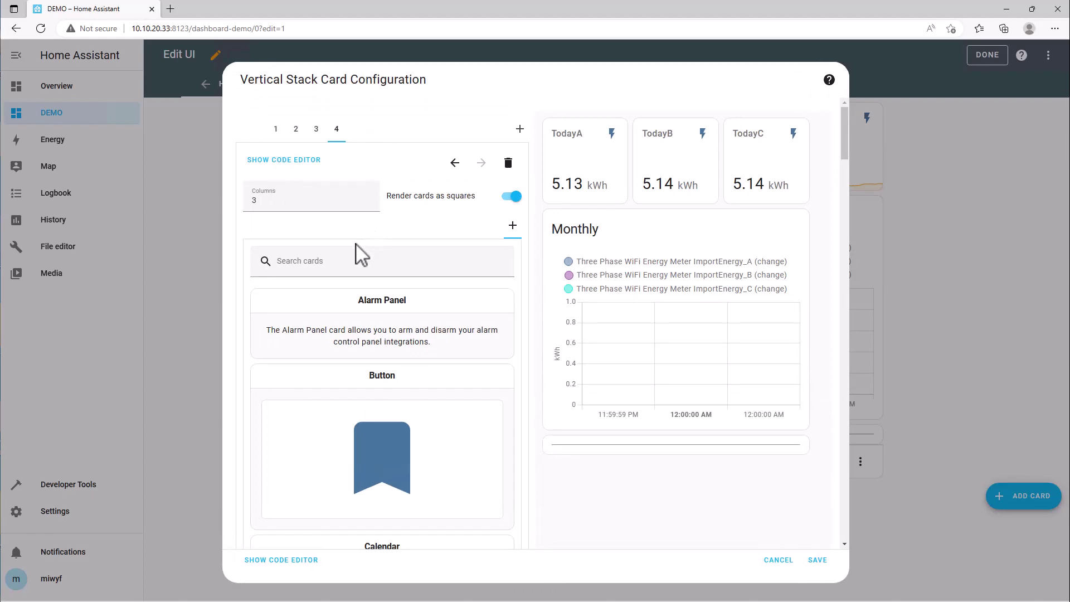
Add a Statistic card to the new grid with the entity Three Phase WiFi Energy Meter ImportEnergy_A and name it MonthA
scroll(360, 253, down, 12)
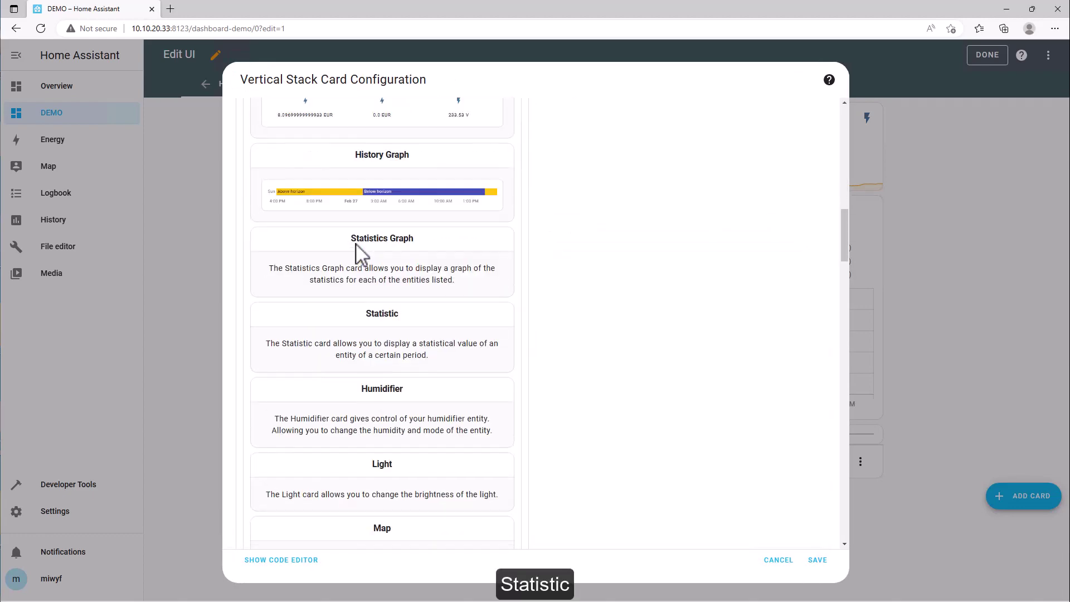
click(369, 332)
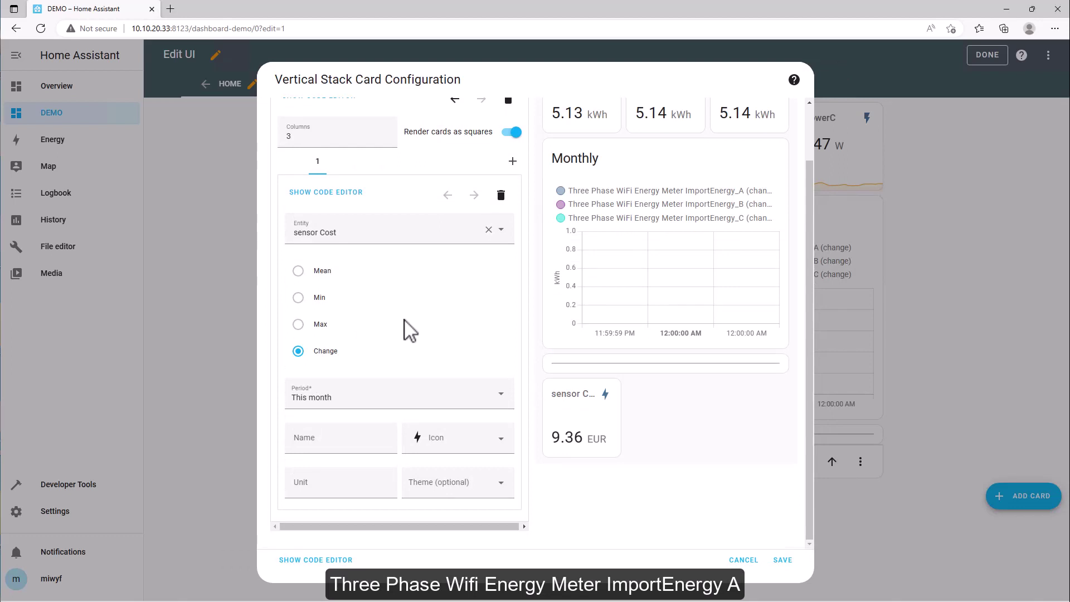
click(359, 236)
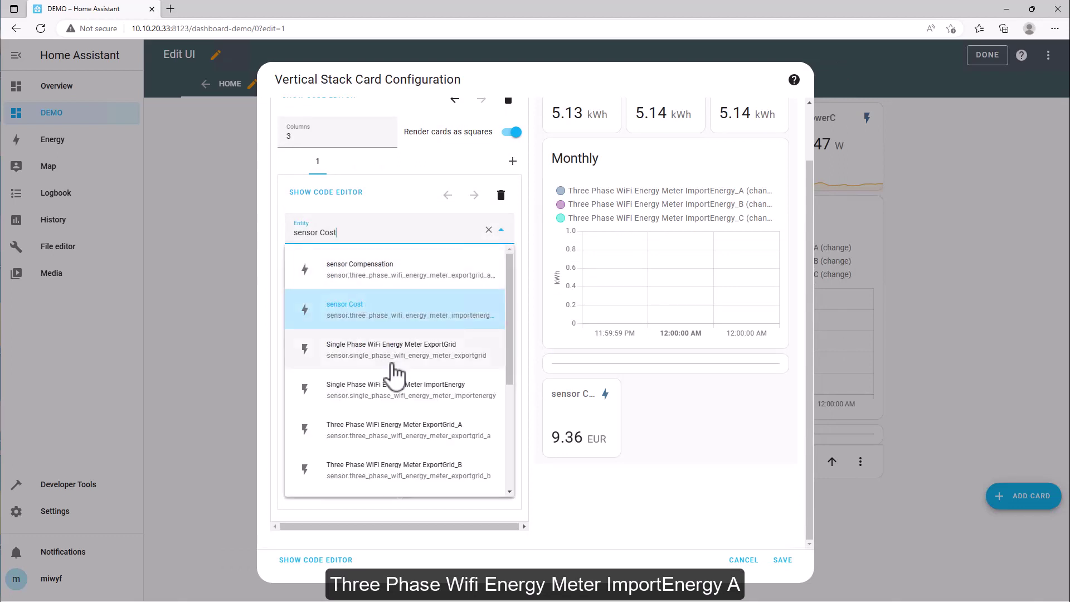
scroll(394, 372, down, 3)
click(394, 372)
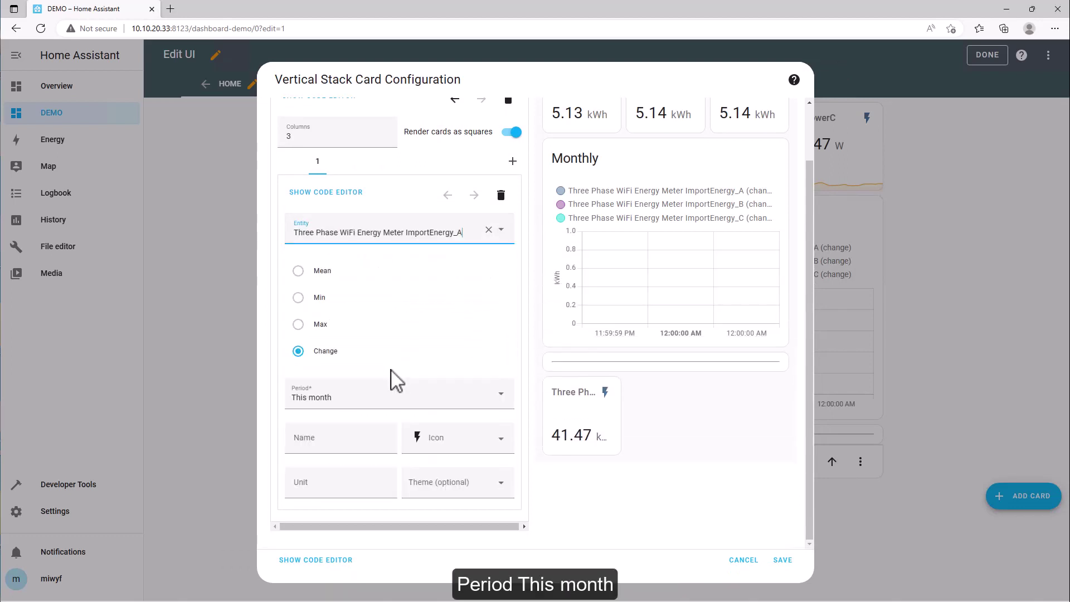
click(339, 438)
text(M)
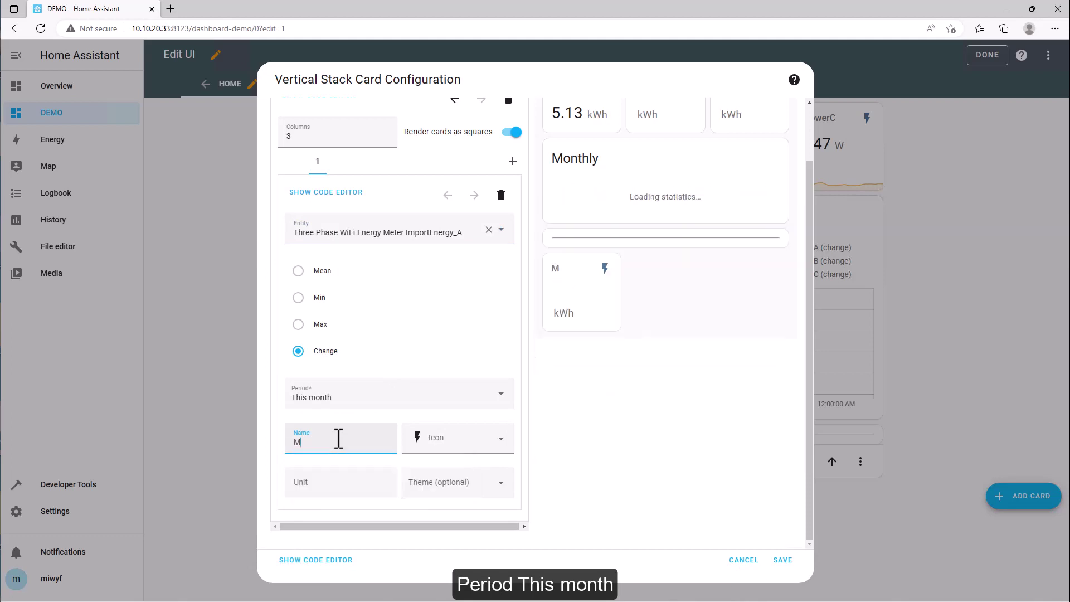
text(onthA)
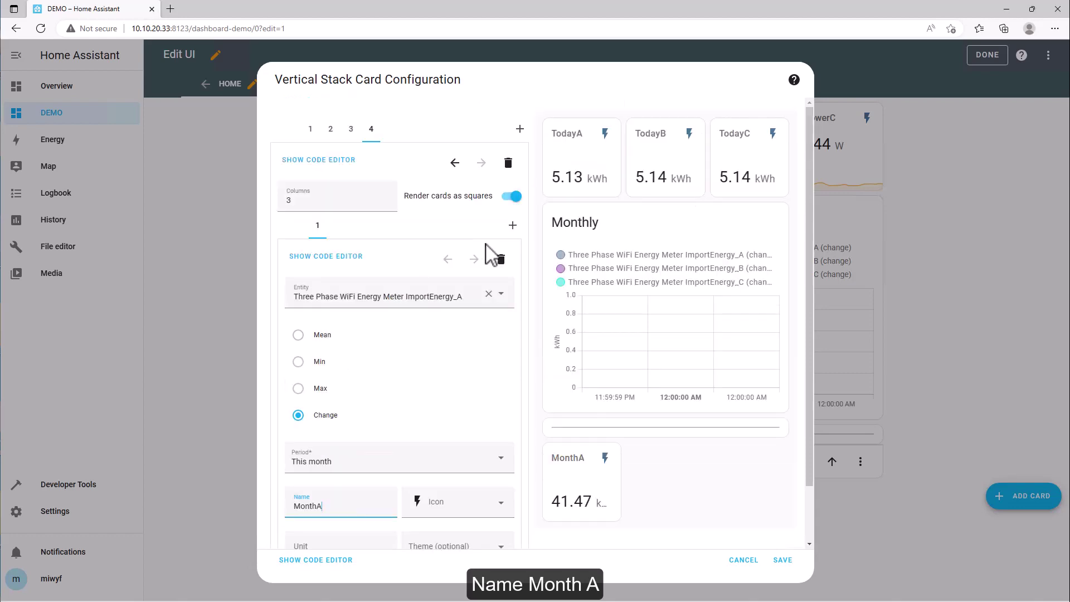
Add a second Statistic card to the new grid with the entity Three Phase WiFi Energy Meter ImportEnergy_B and name it MonthB
click(511, 225)
scroll(370, 338, down, 10)
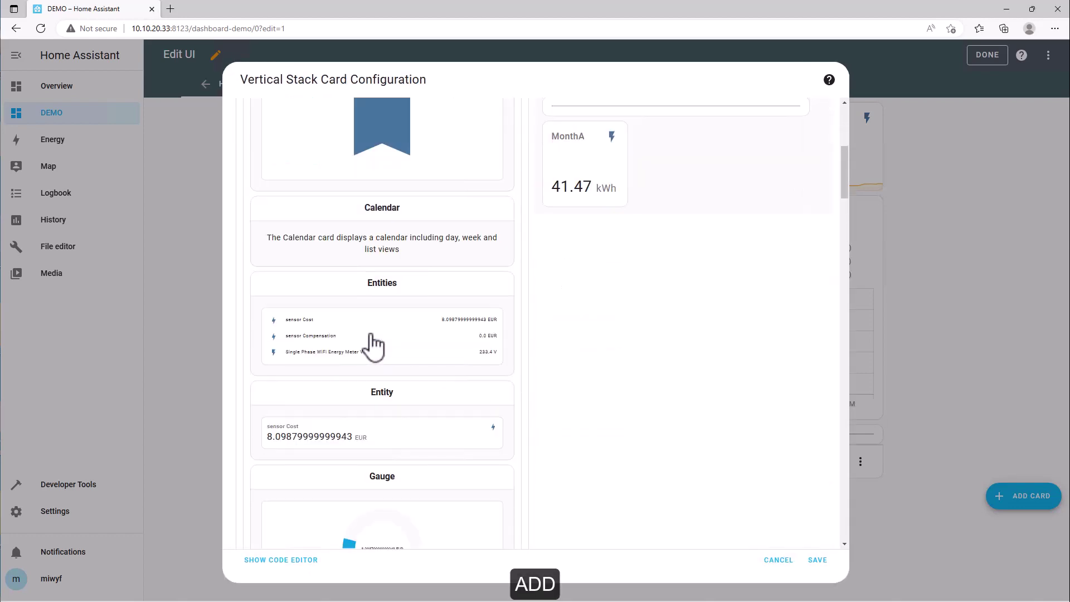
scroll(372, 343, down, 3)
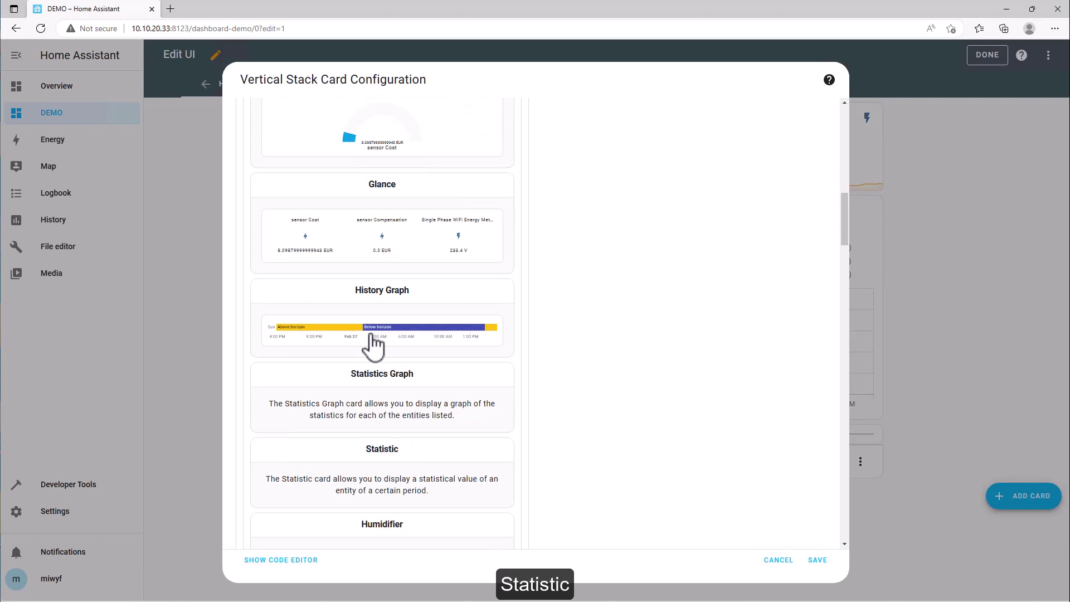
click(393, 452)
click(361, 232)
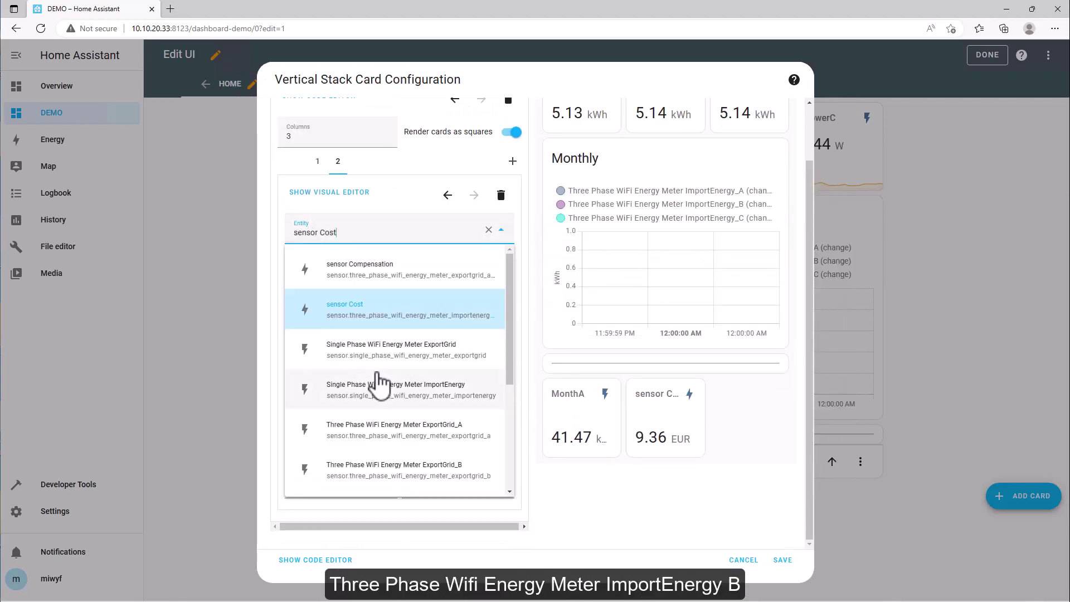
scroll(375, 378, down, 5)
click(390, 396)
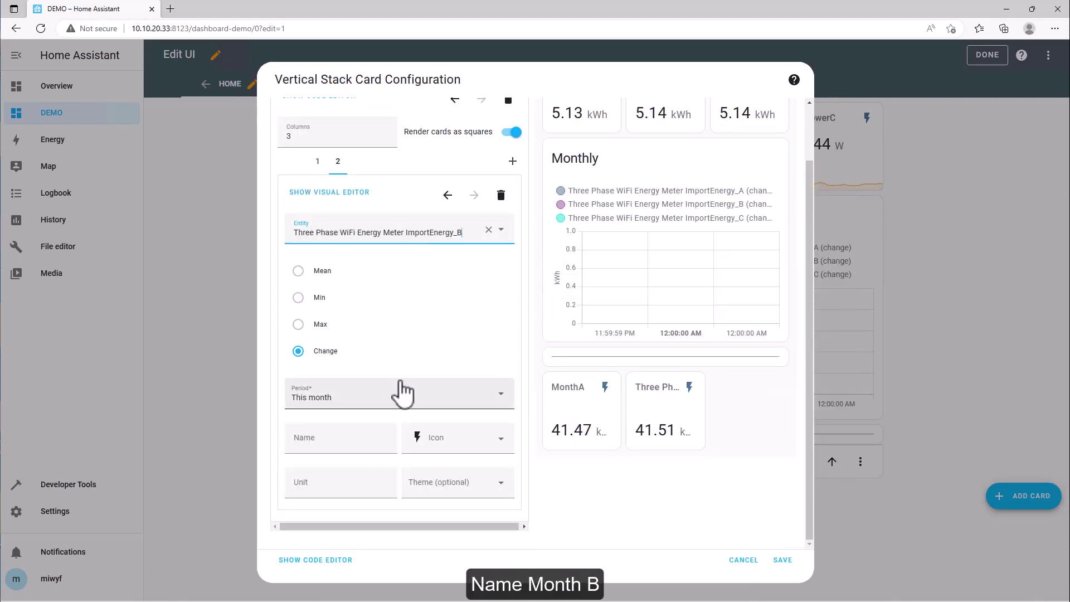
click(324, 439)
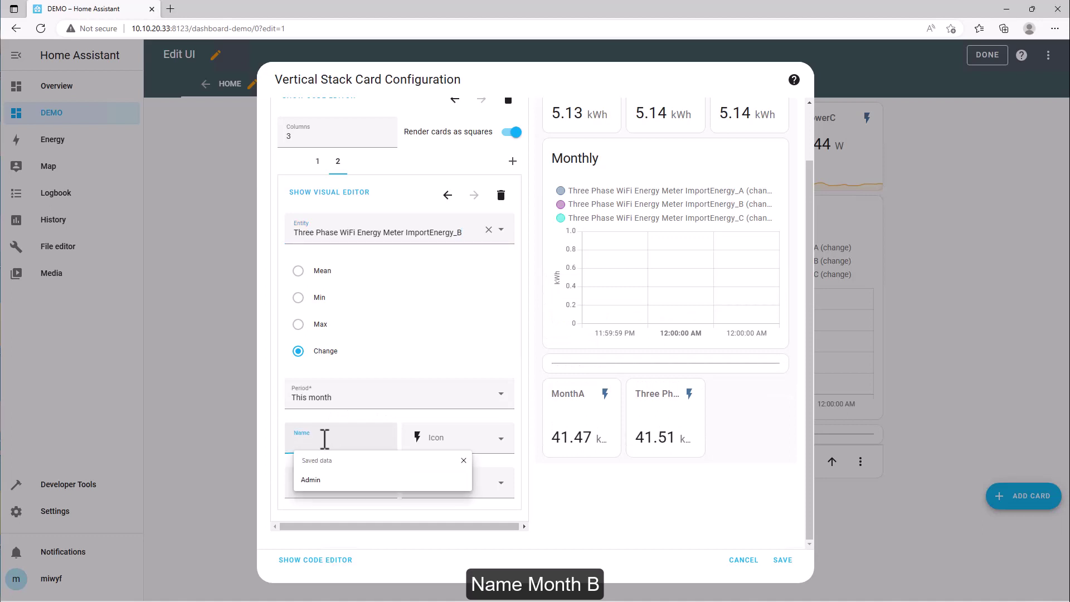
text(Month)
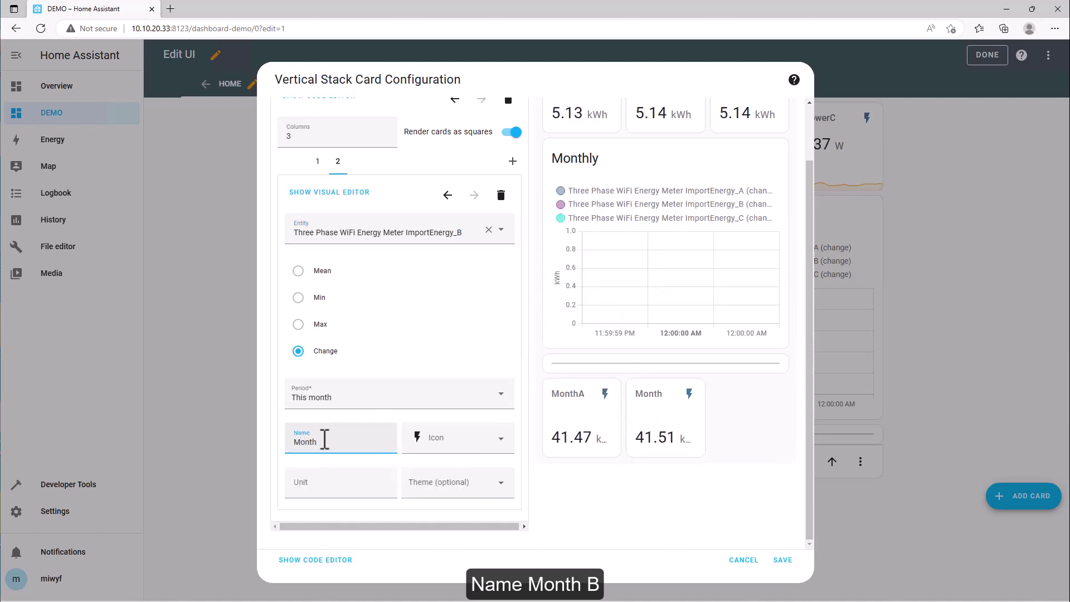
text(B)
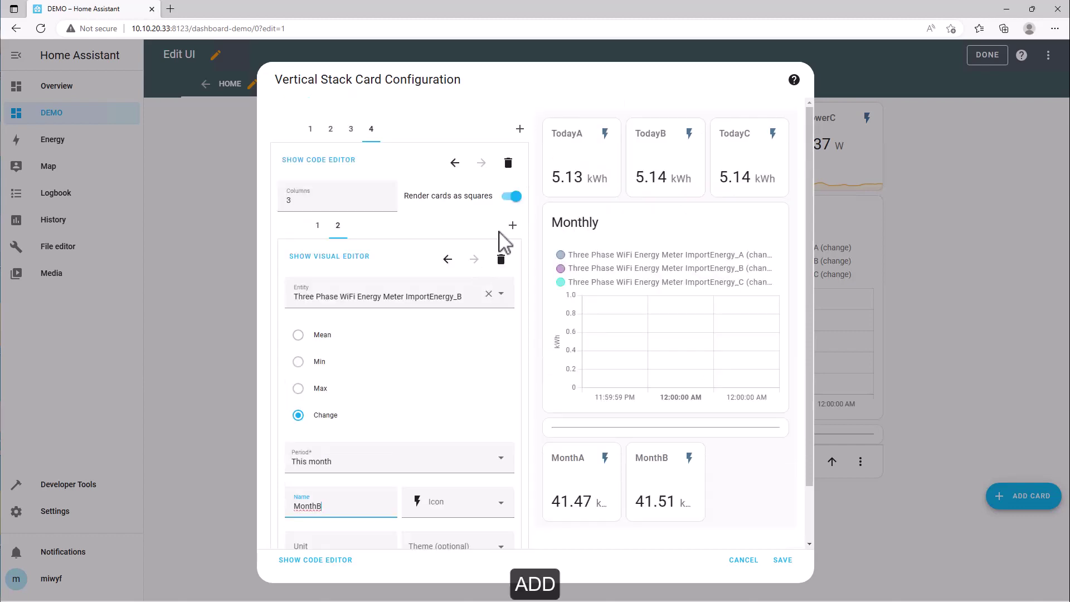
Add a third Statistic card to the new grid with the entity Three Phase WiFi Energy Meter ImportEnergy_C and name it MonthC
click(511, 226)
scroll(382, 334, down, 10)
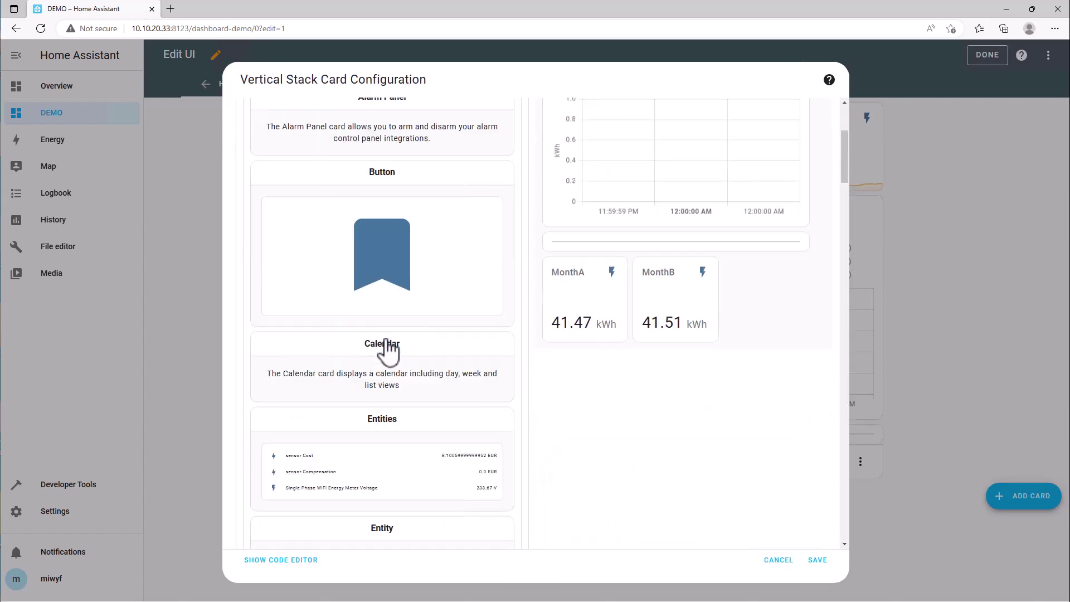
scroll(389, 351, down, 3)
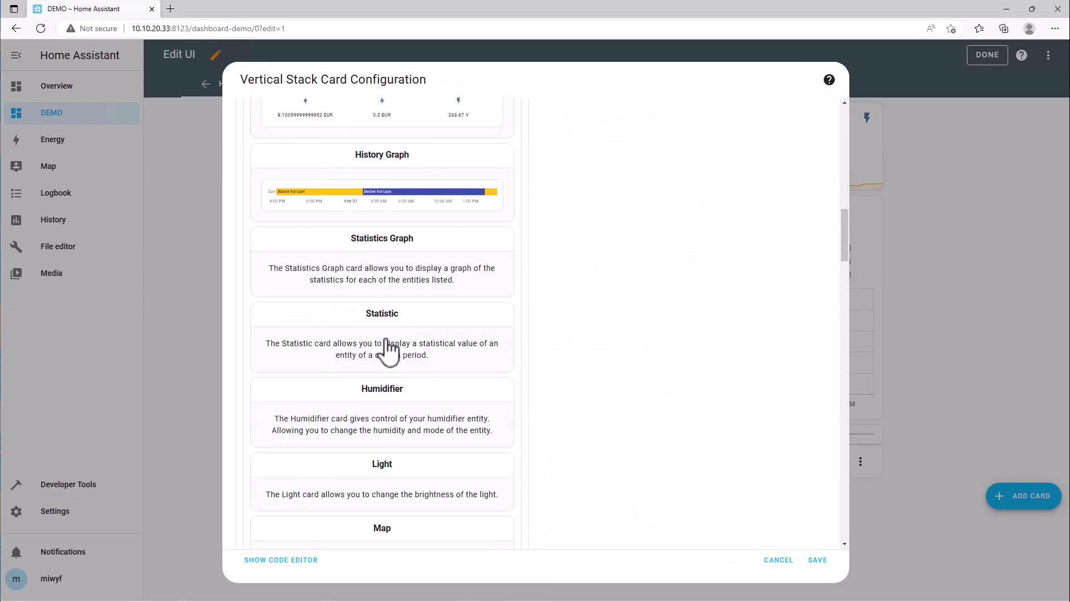
scroll(389, 351, down, 2)
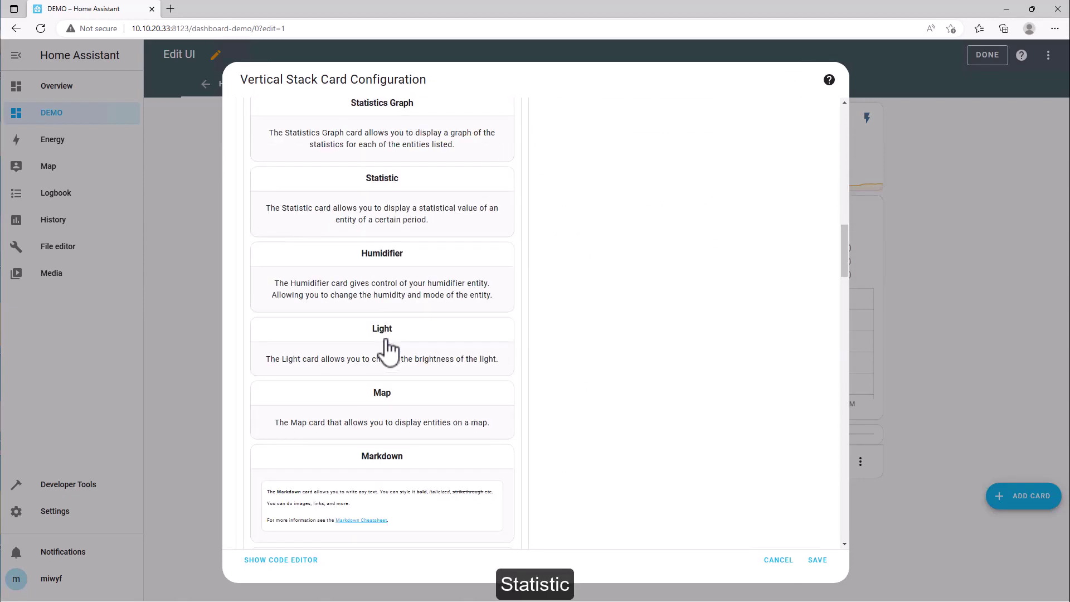
scroll(389, 351, up, 4)
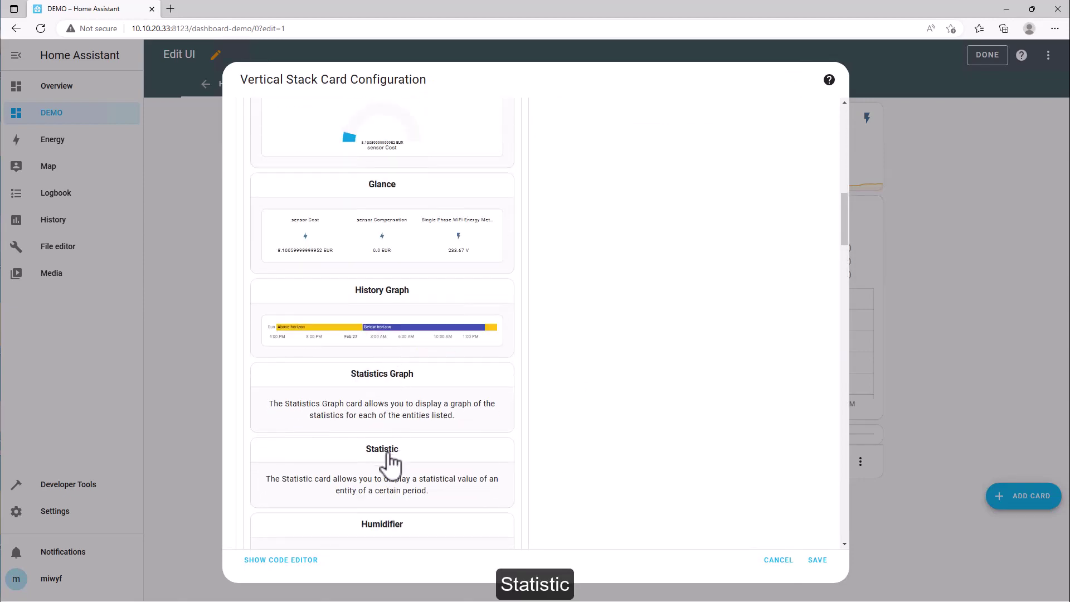
click(392, 462)
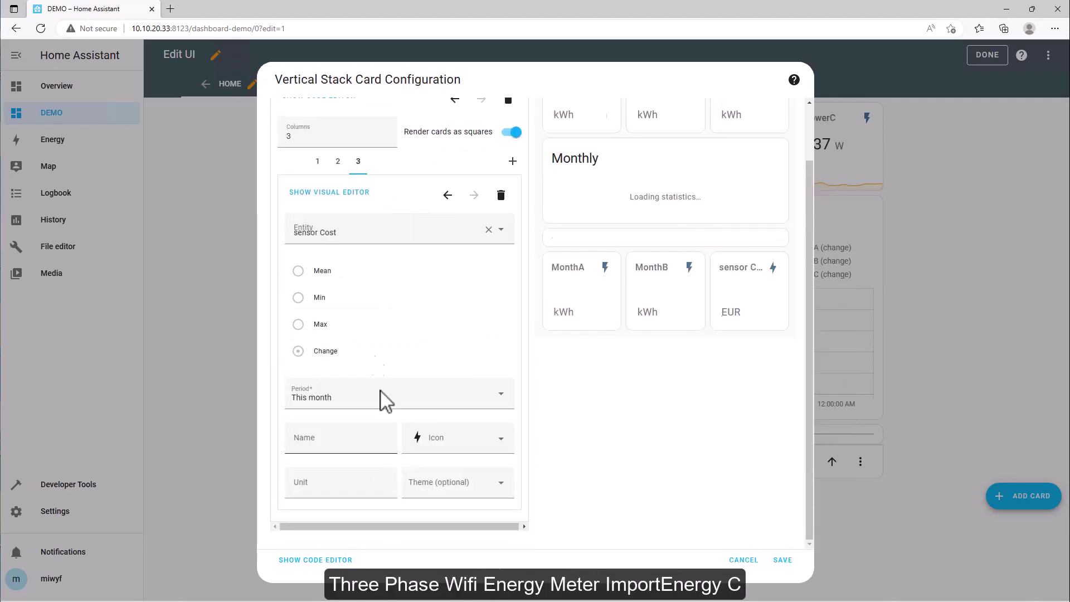
click(346, 234)
scroll(390, 402, down, 2)
click(411, 440)
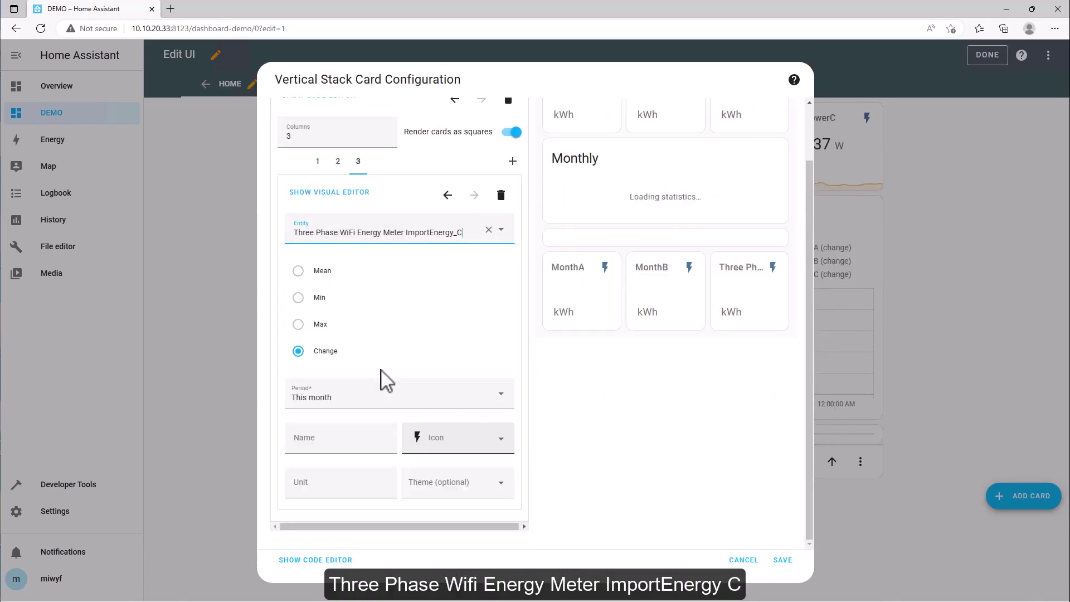
click(338, 440)
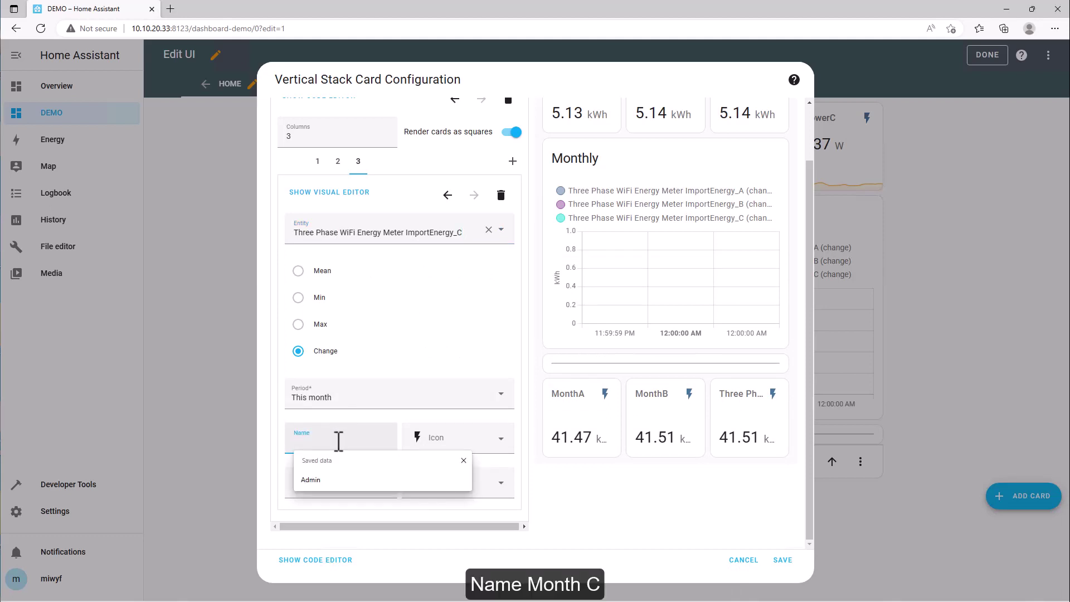
text(Month)
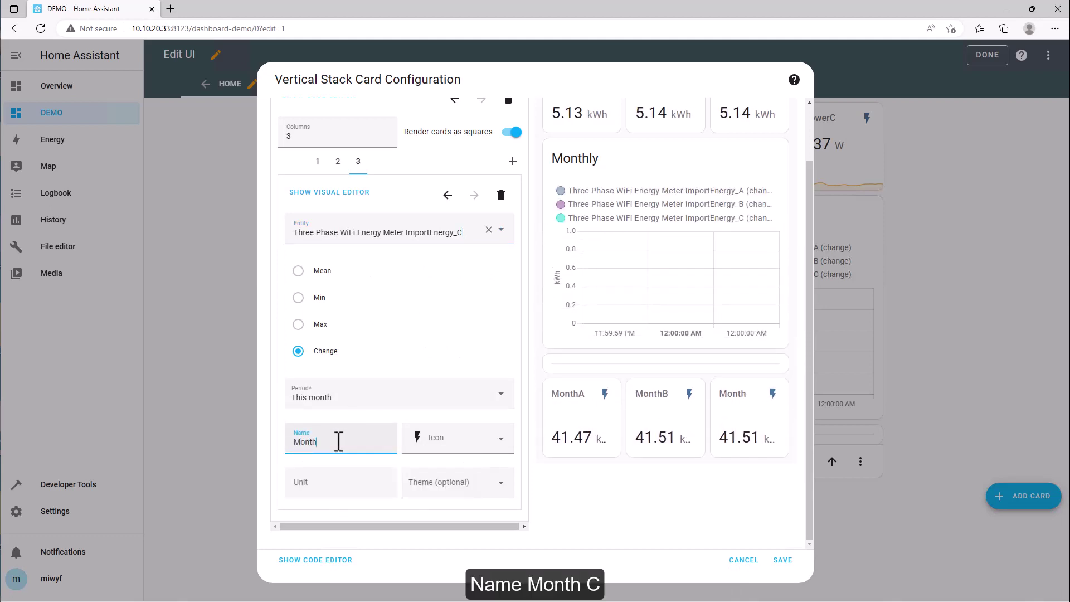
text(C)
Move the grid with the month cards up to second place in the stack, directly below the grid with the today cards
scroll(368, 379, up, 1)
key(shift)
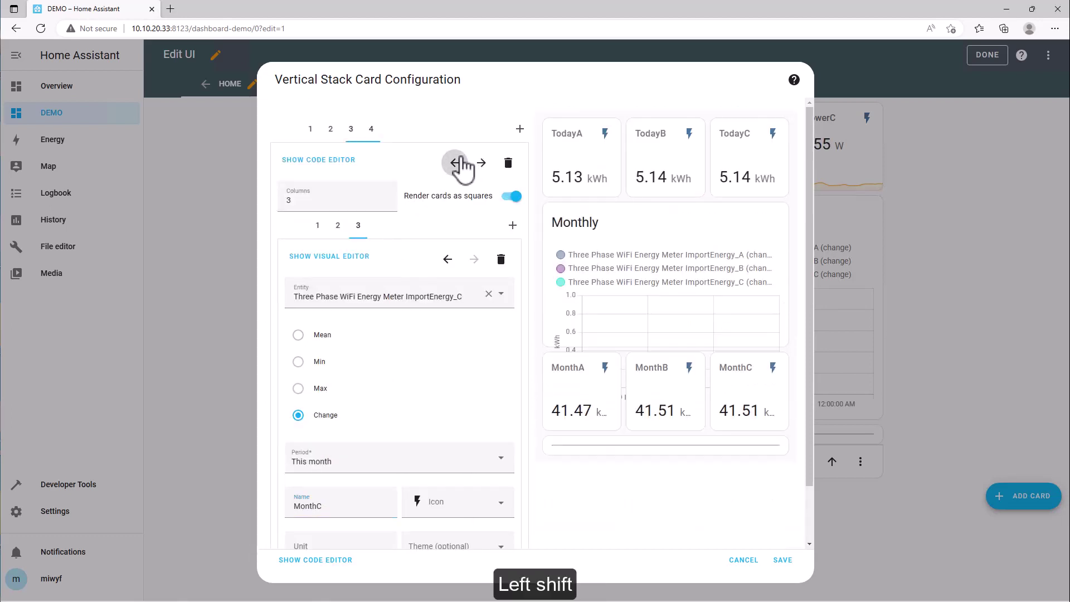
click(456, 162)
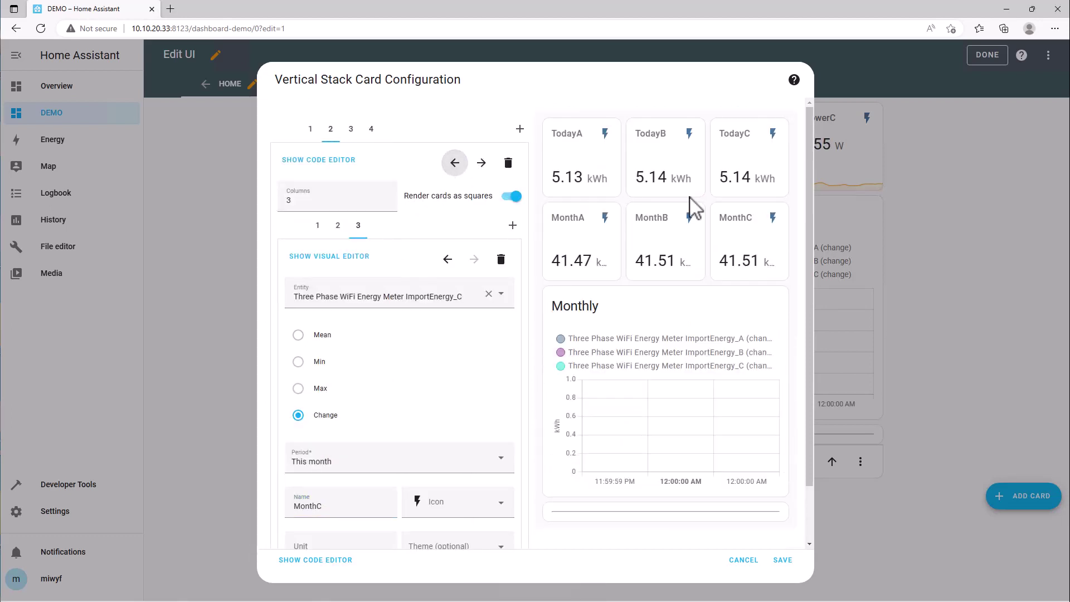
Turn off rendering cards as squares for both the month grid and the today grid
click(510, 199)
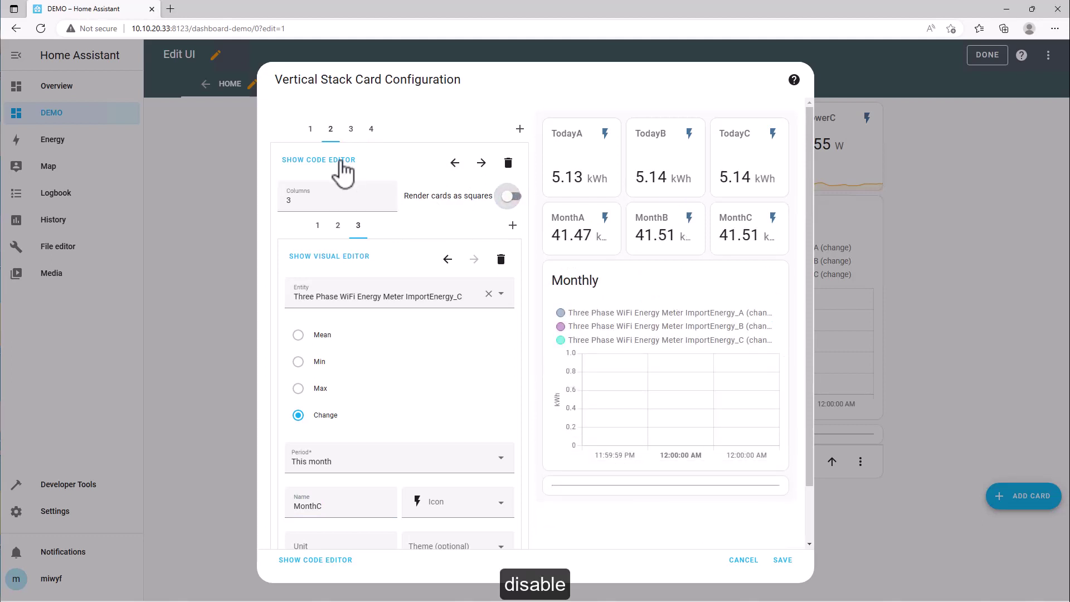
click(312, 130)
click(509, 199)
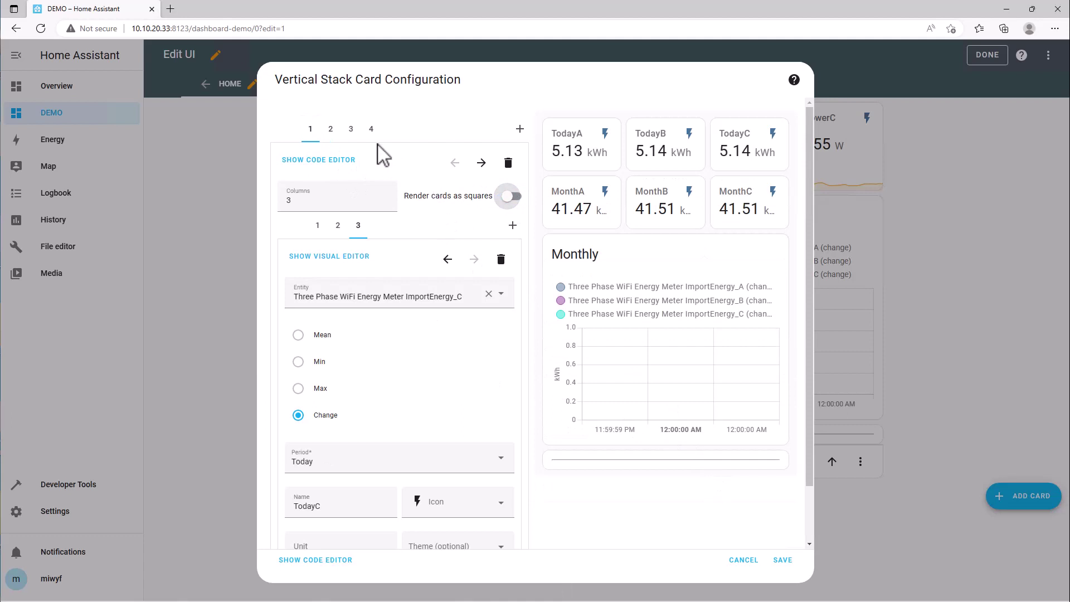
Delete the Monthly statistics graph card from the vertical stack
click(352, 132)
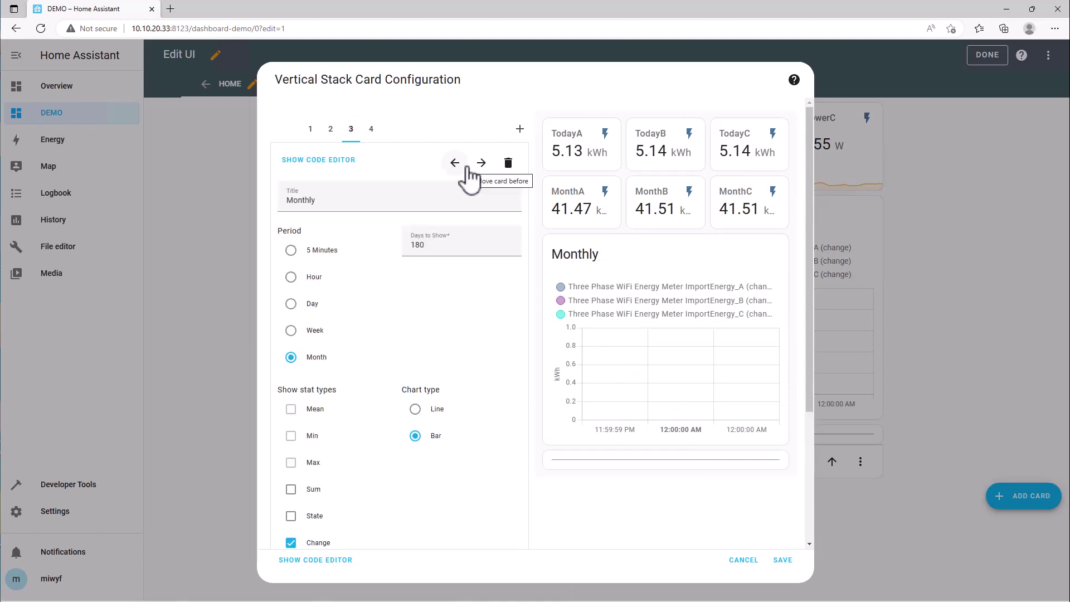
click(507, 165)
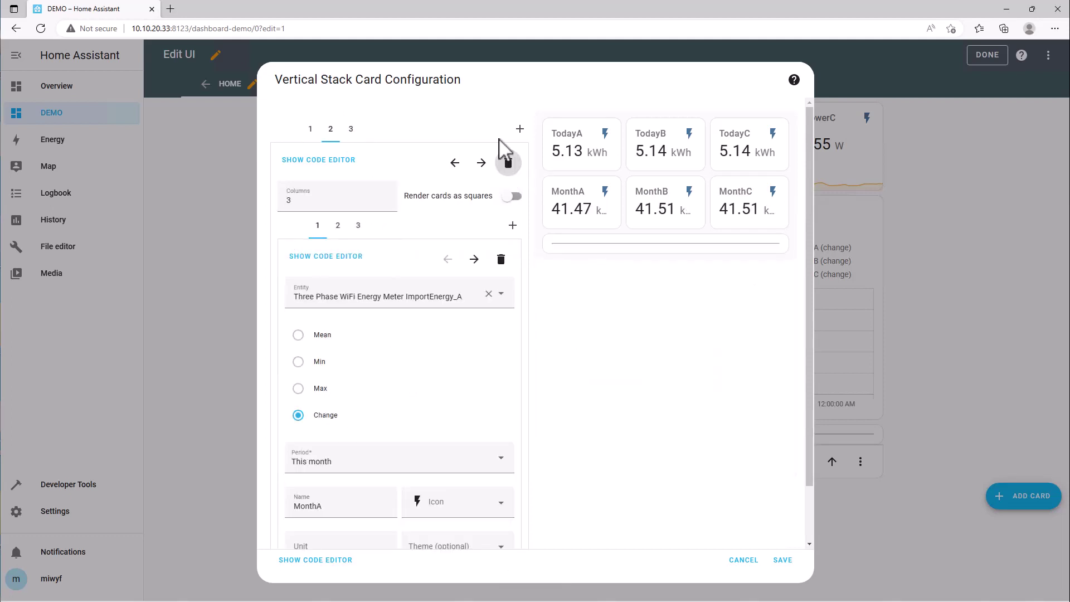
Add a History Graph card to the vertical stack with the today and month cards and set its hours to show to 24
click(519, 129)
scroll(377, 321, down, 10)
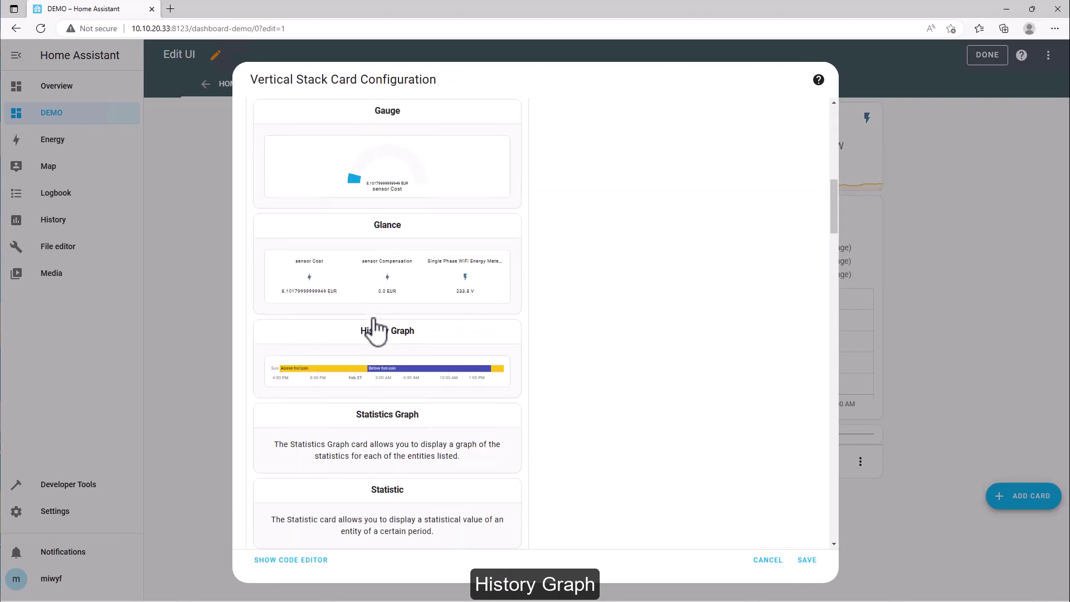
click(378, 370)
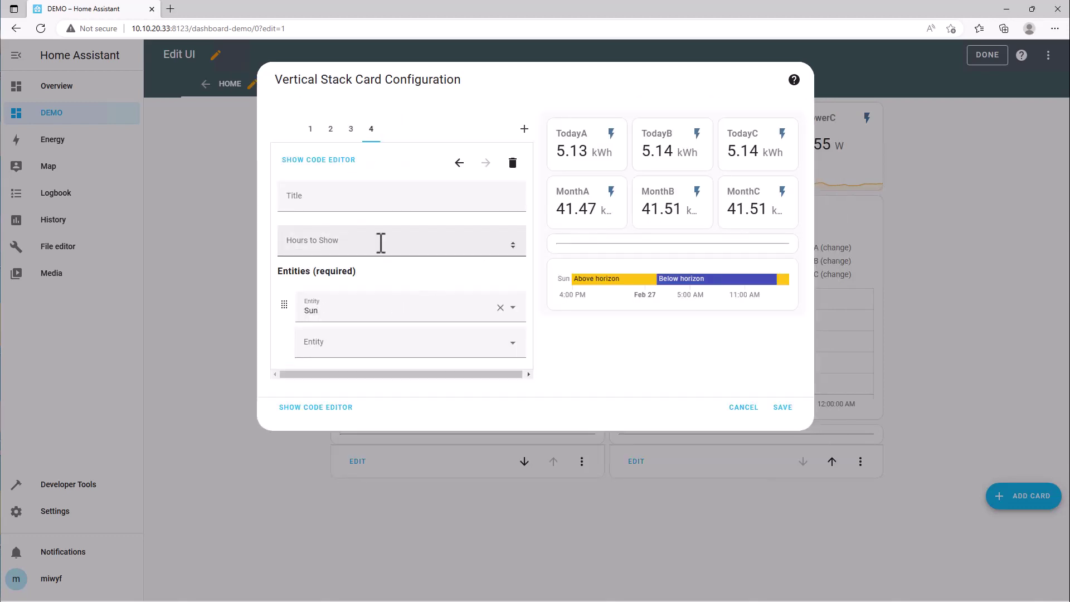
click(349, 249)
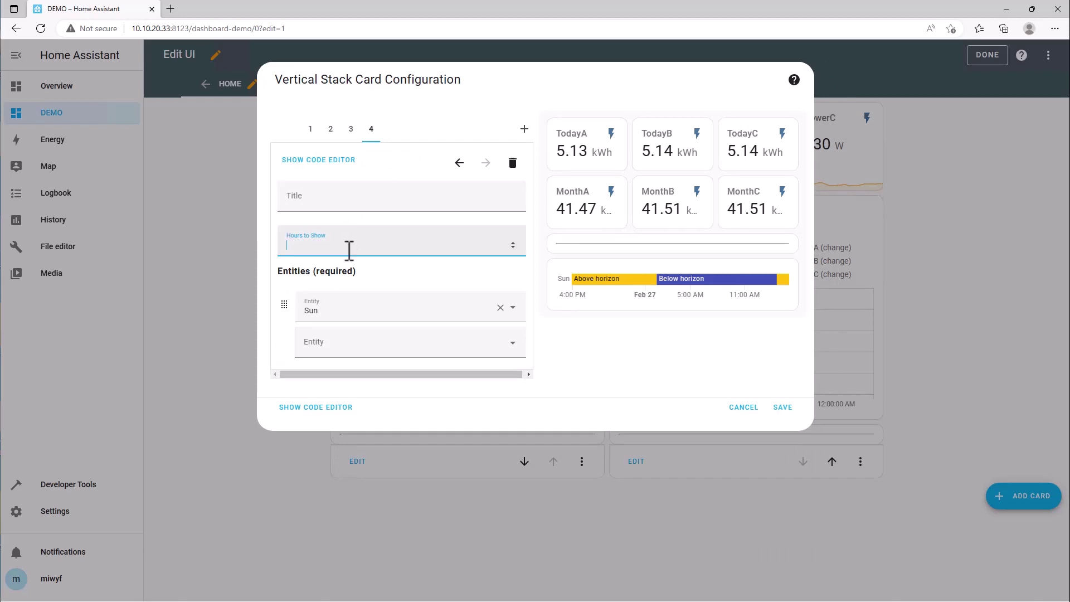
text(24)
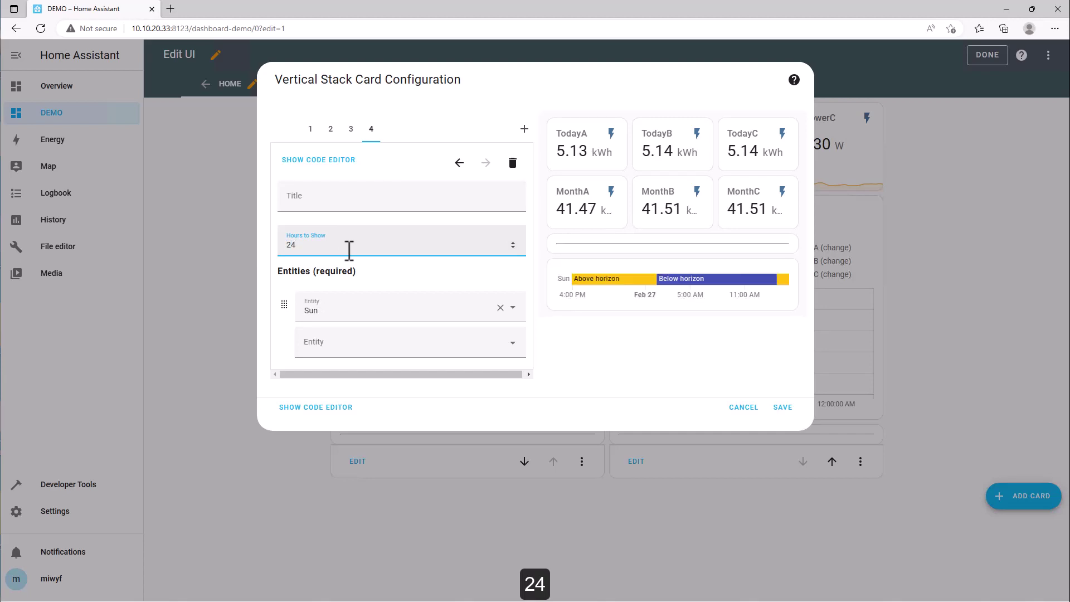
Replace the history graph's Sun entity with Three Phase WiFi Energy Meter Power_A and add Three Phase WiFi Energy Meter Power_B as second entity
click(353, 312)
scroll(424, 403, down, 10)
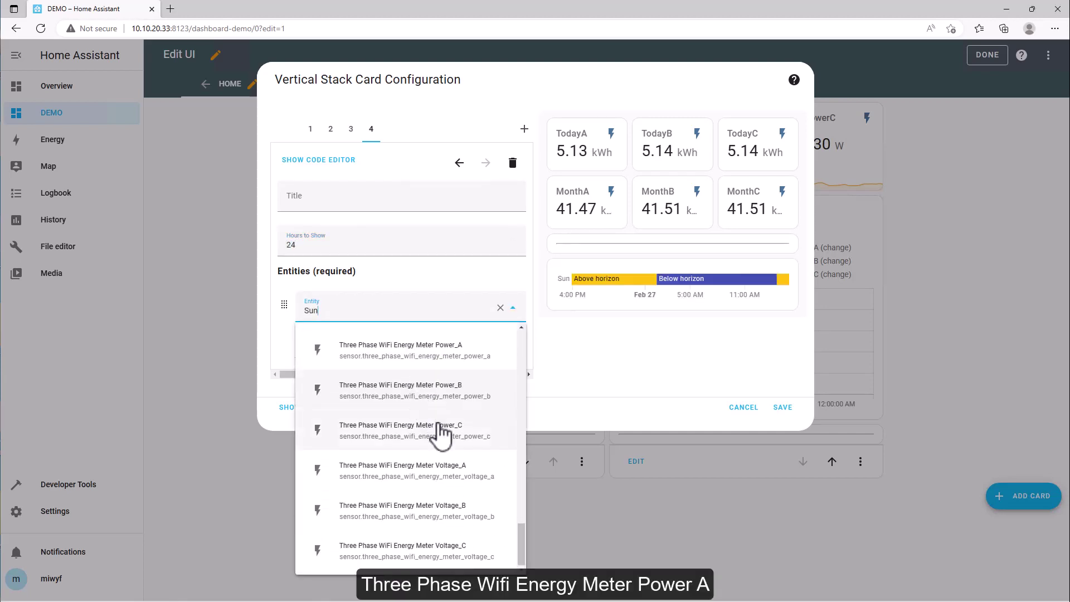
click(427, 353)
click(413, 346)
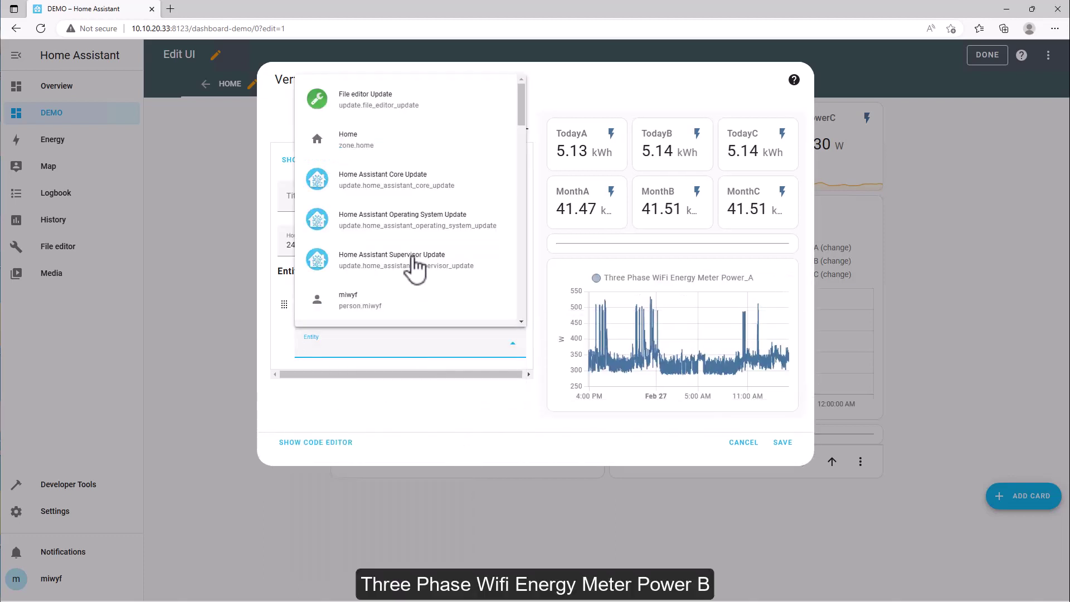
scroll(411, 264, down, 15)
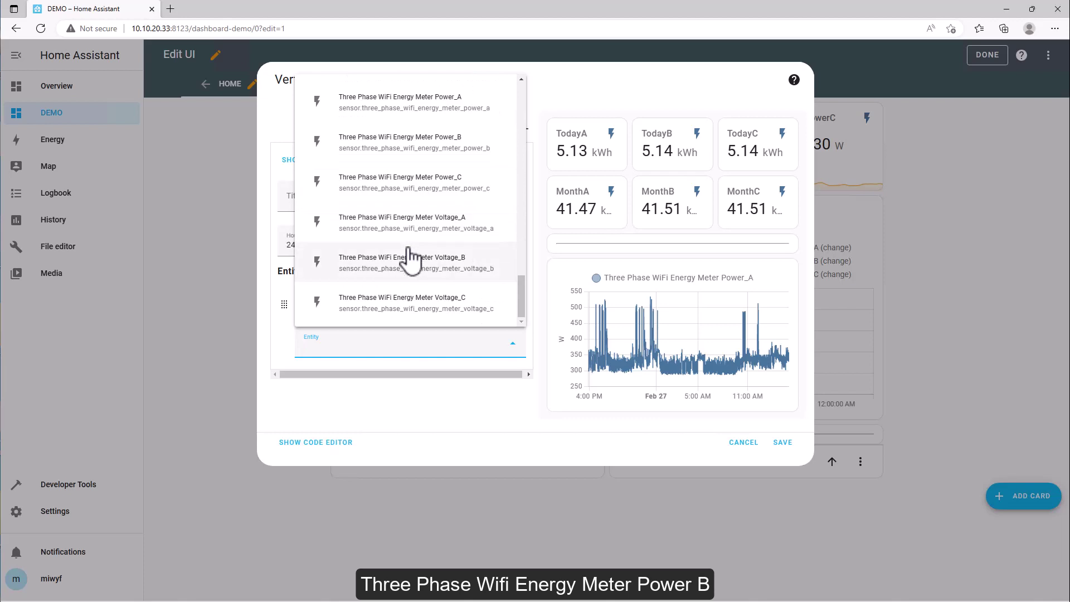
click(415, 179)
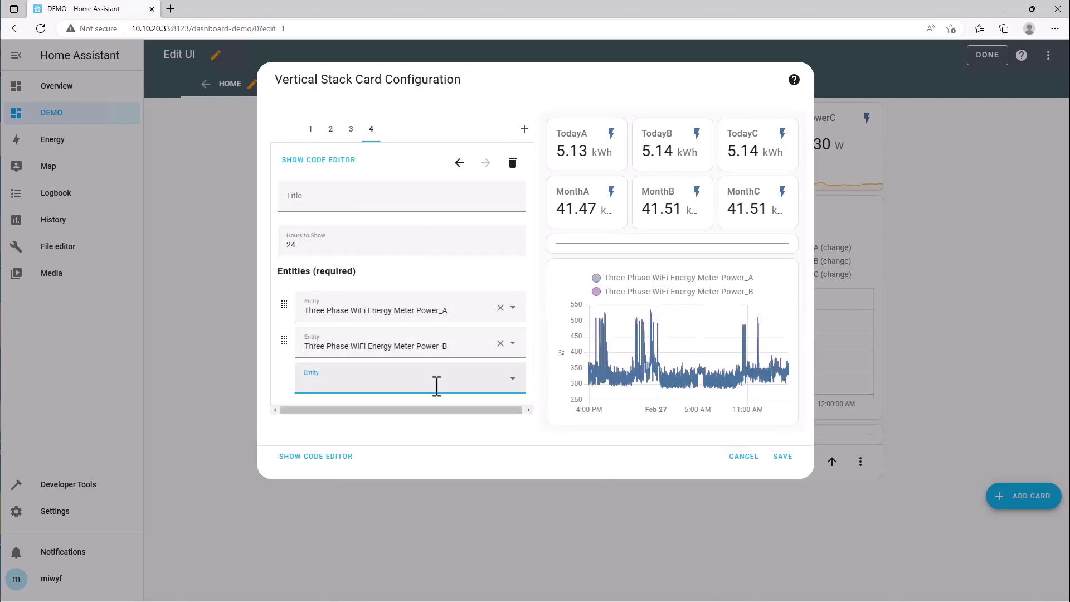
Add Three Phase WiFi Energy Meter Power_C as the third entity of the history graph
click(435, 386)
scroll(401, 243, down, 3)
scroll(401, 239, down, 5)
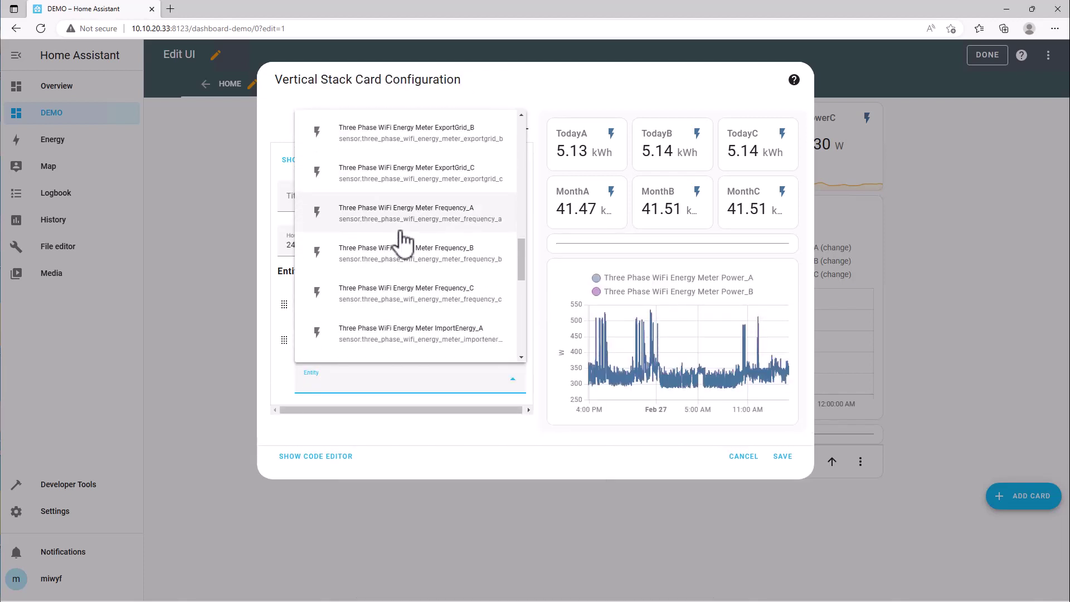
scroll(407, 245, down, 4)
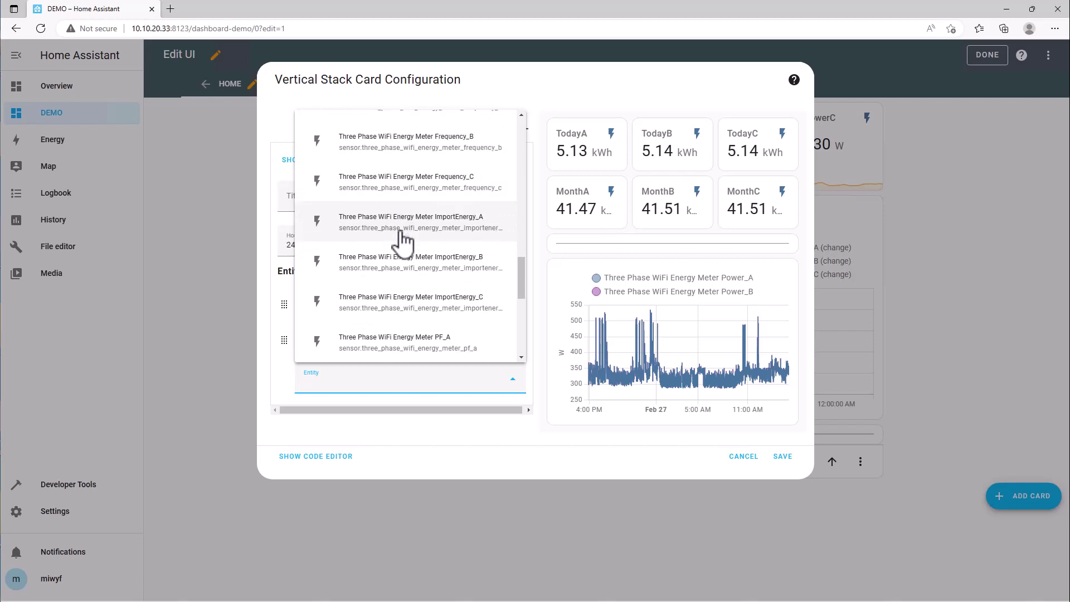
scroll(434, 245, down, 3)
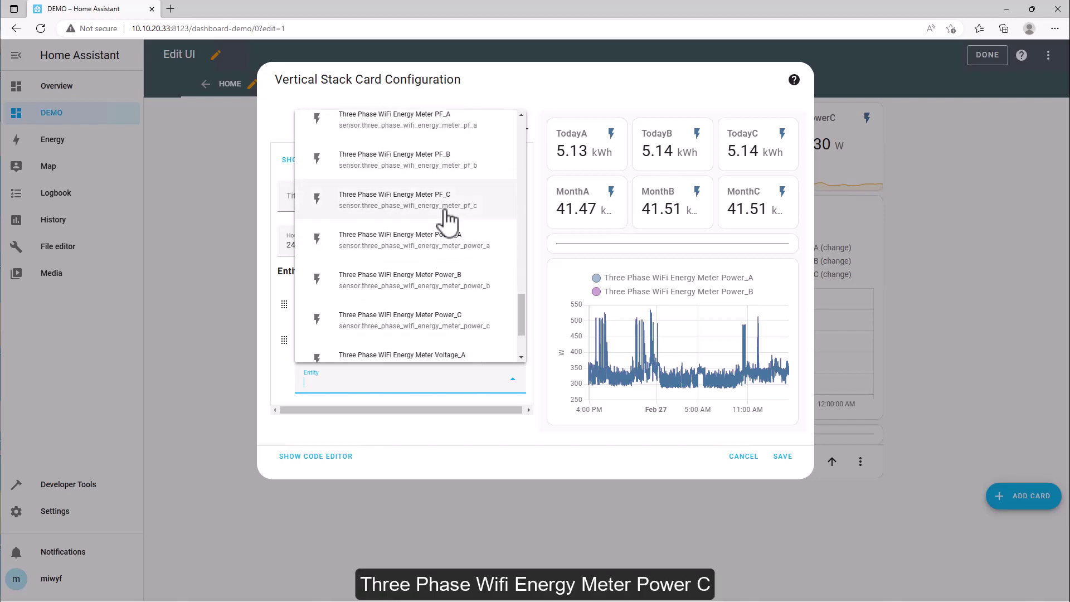
click(464, 222)
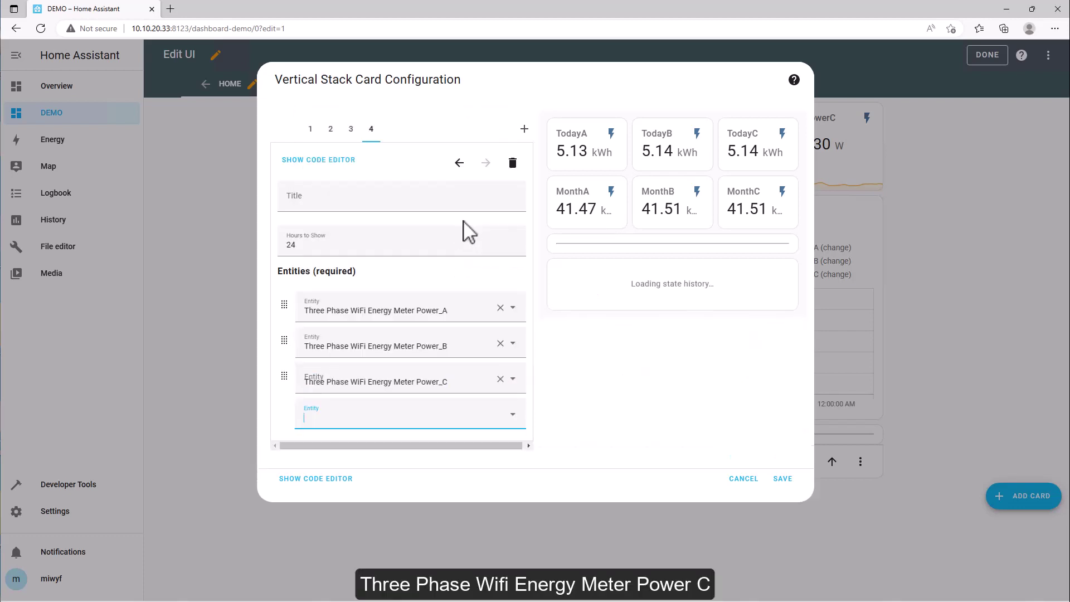
Title the history graph Power and save the vertical stack card
click(338, 195)
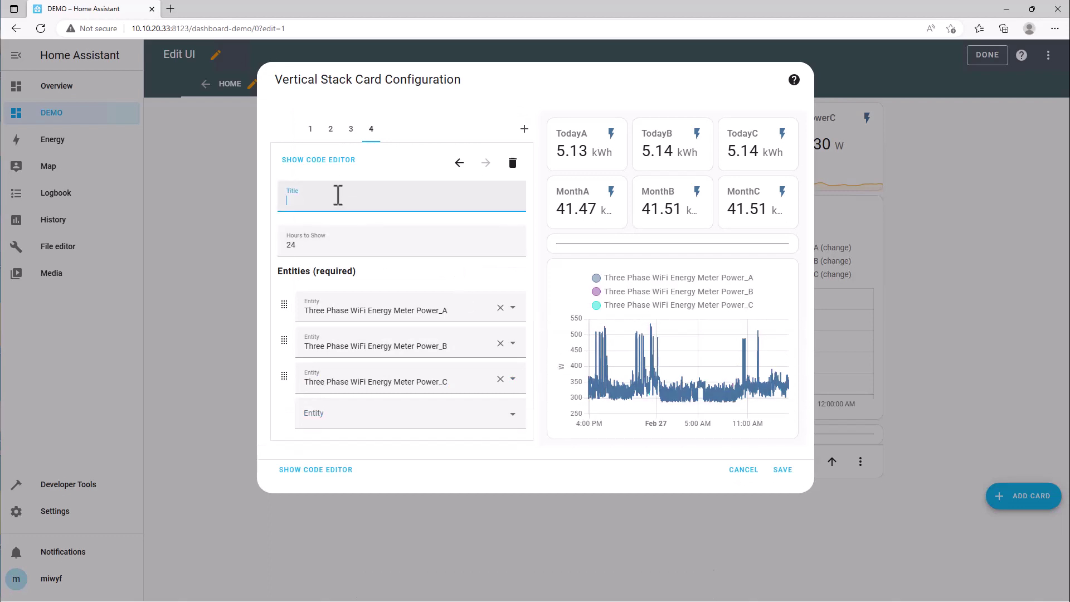
text(Power)
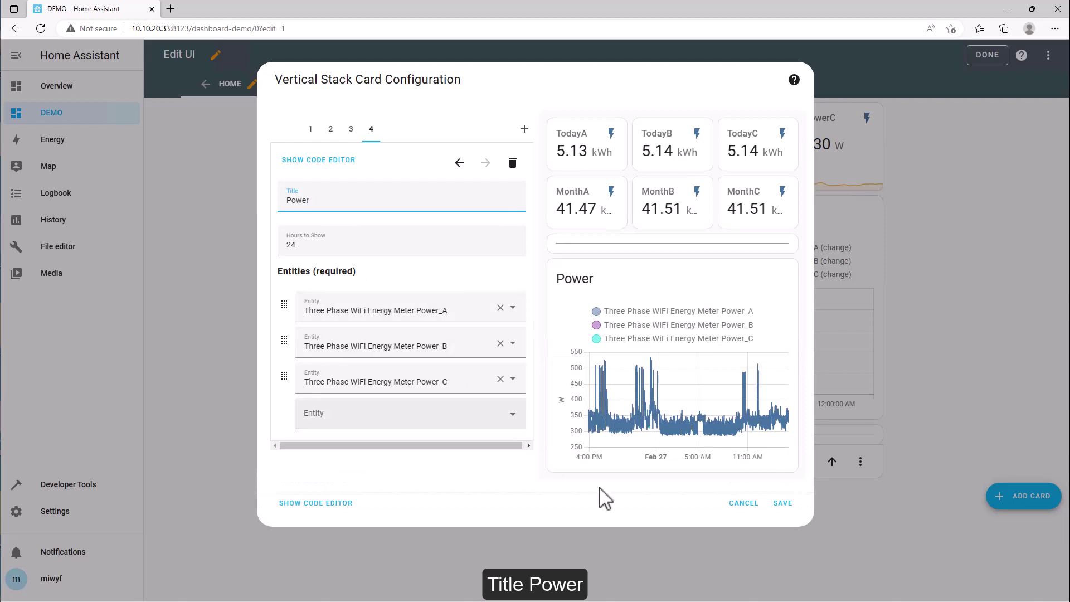
click(786, 503)
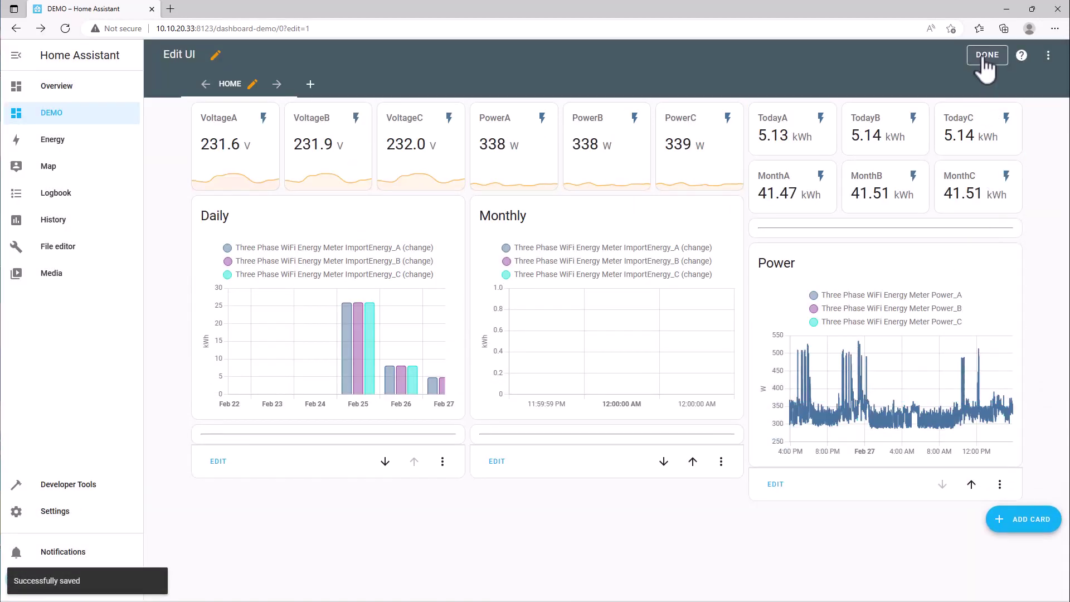
Move the Power history graph up to third place in its stack, above the divider card, then save and finish editing the dashboard
click(775, 484)
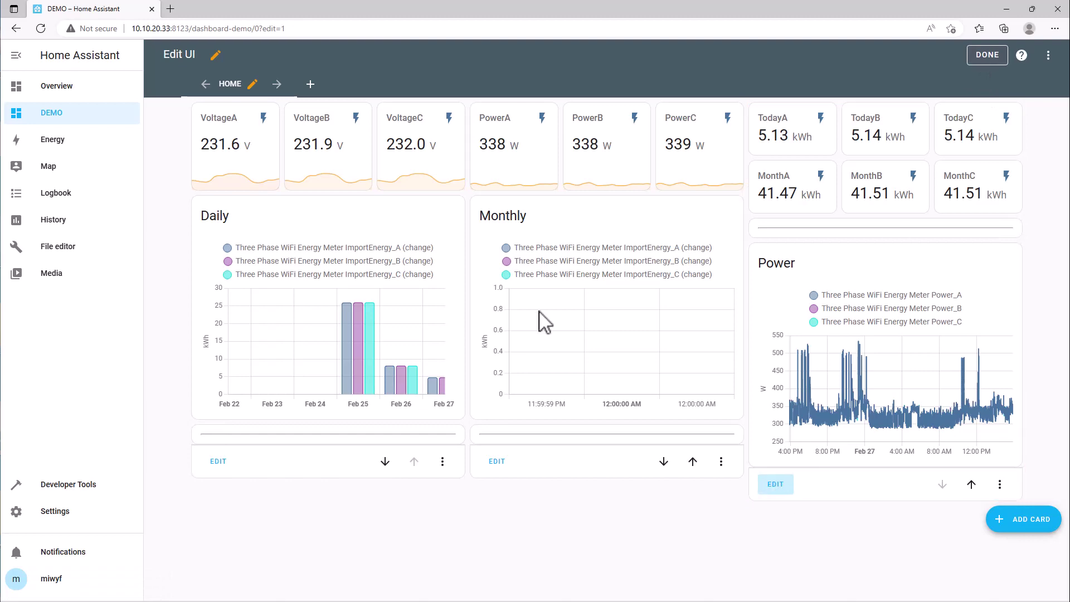
click(371, 132)
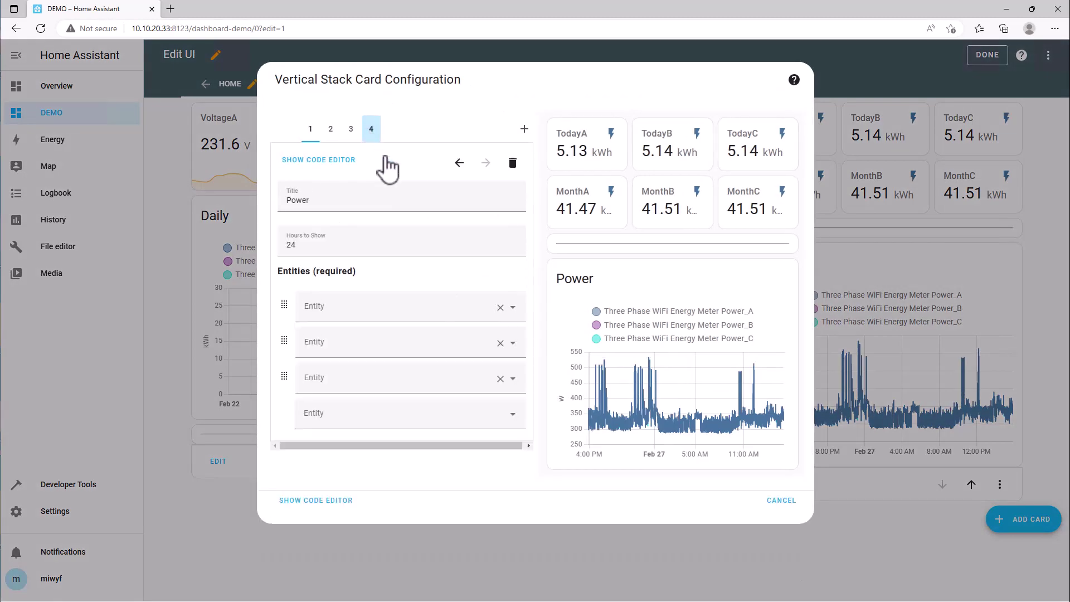
click(461, 167)
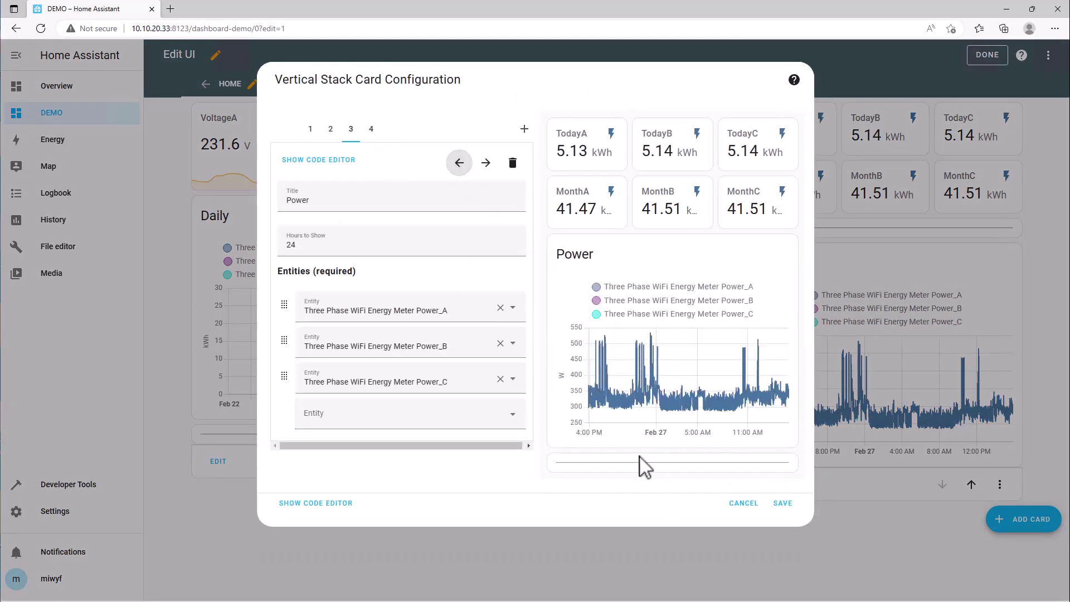
click(783, 504)
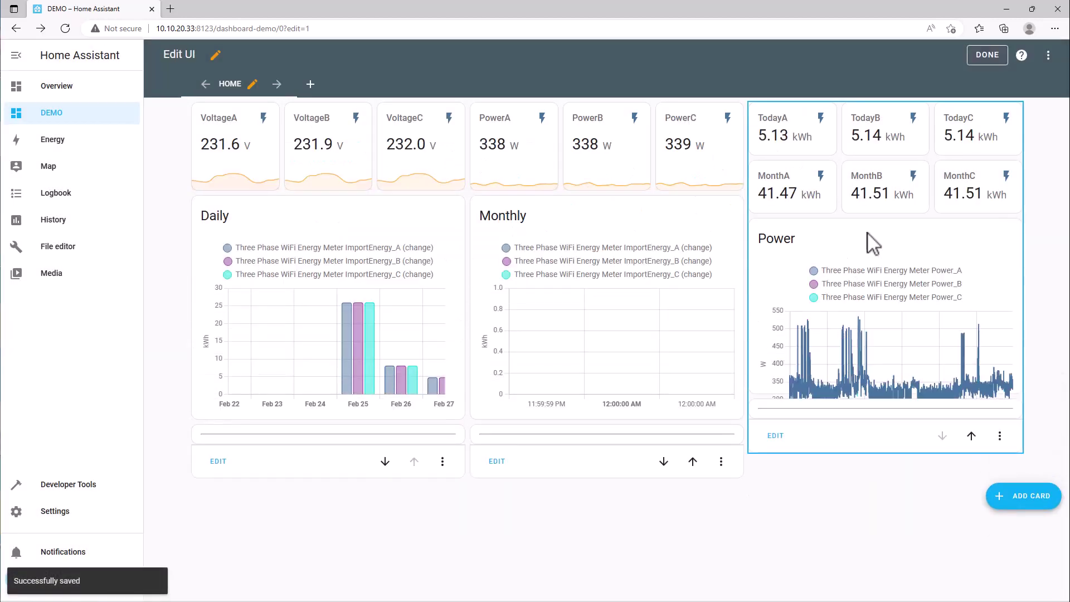
click(982, 57)
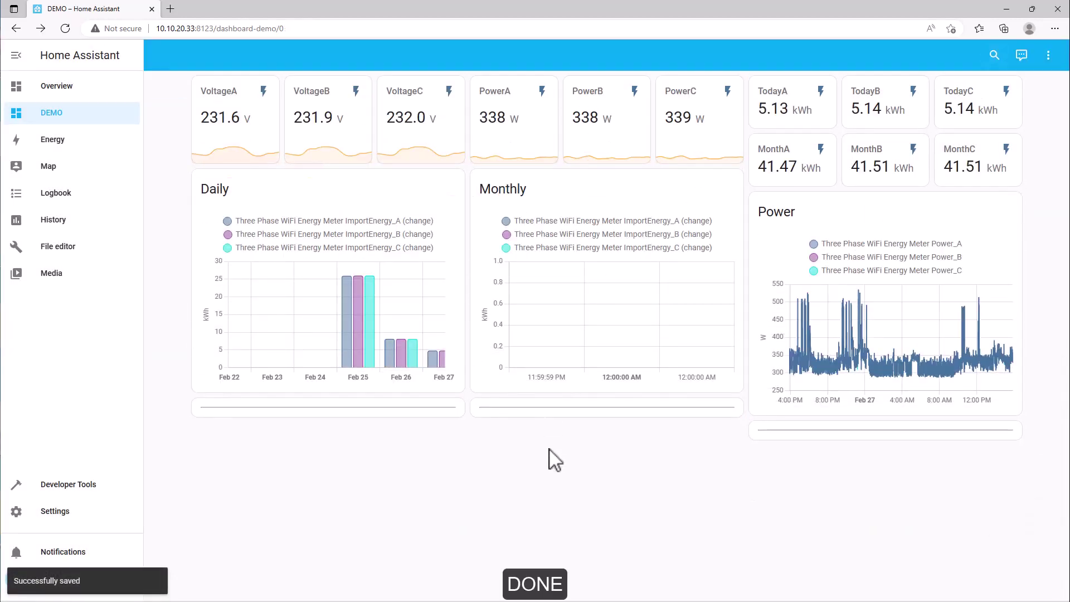